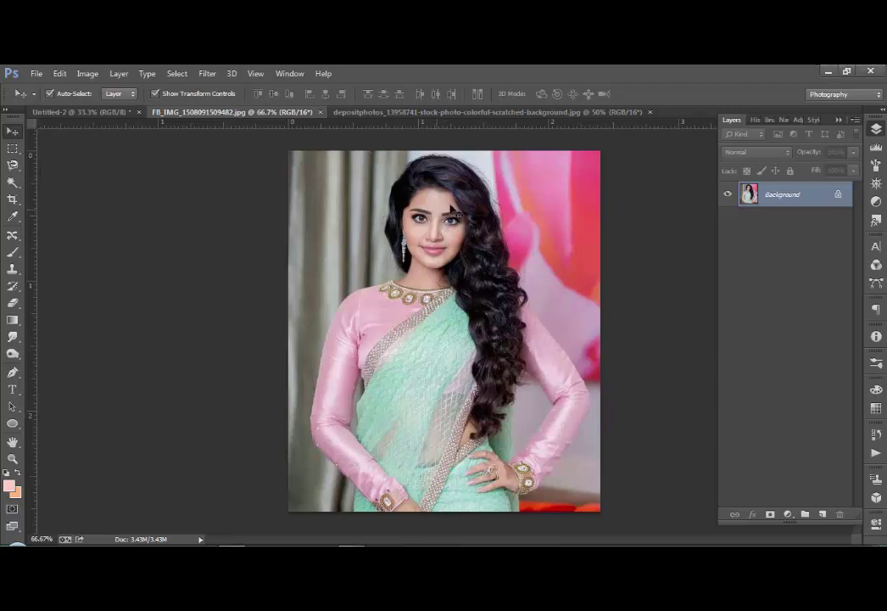
Place the portrait photo into Untitled-2, scaled to 161% and lowered to nearly fill the page
mouse_move(447, 227)
left_mouse_down()
mouse_move(123, 112)
mouse_move(359, 229)
mouse_move(487, 272)
left_mouse_up()
key("ctrl+t")
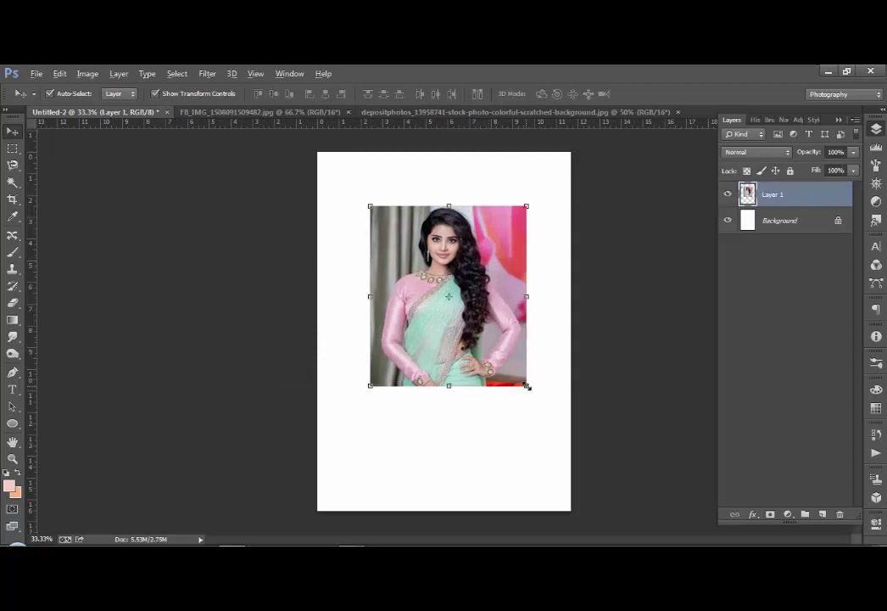
left_click_drag(549, 432, 563, 451)
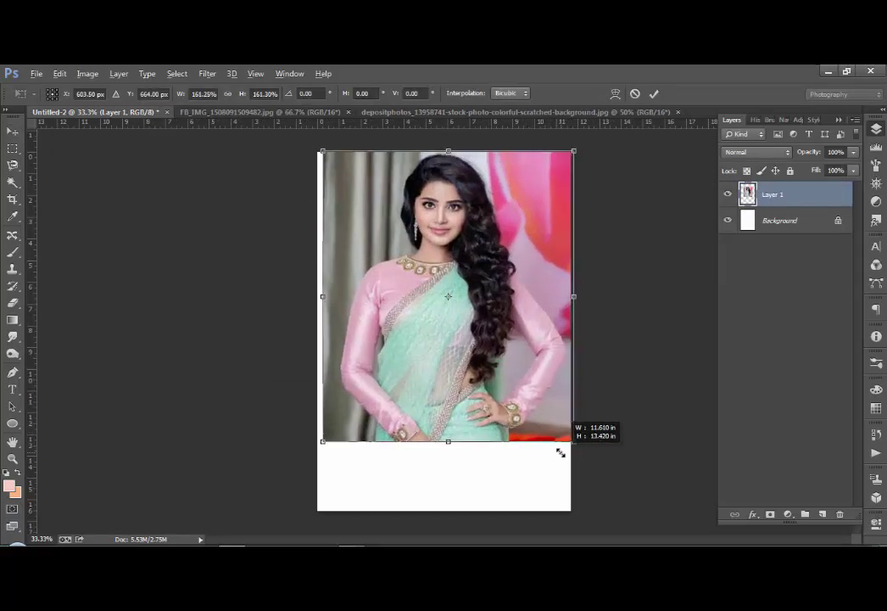
left_click_drag(515, 328, 515, 357)
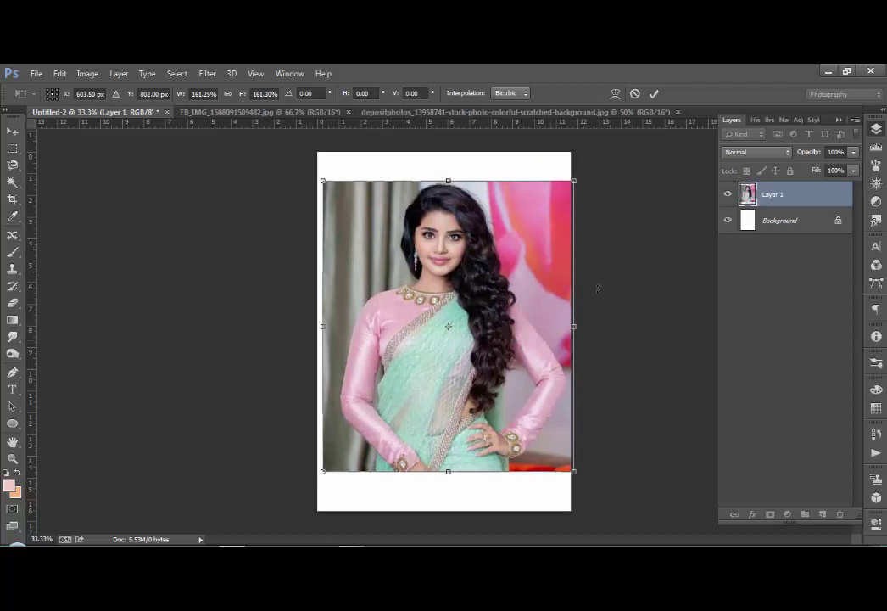
left_click_drag(496, 244, 496, 250)
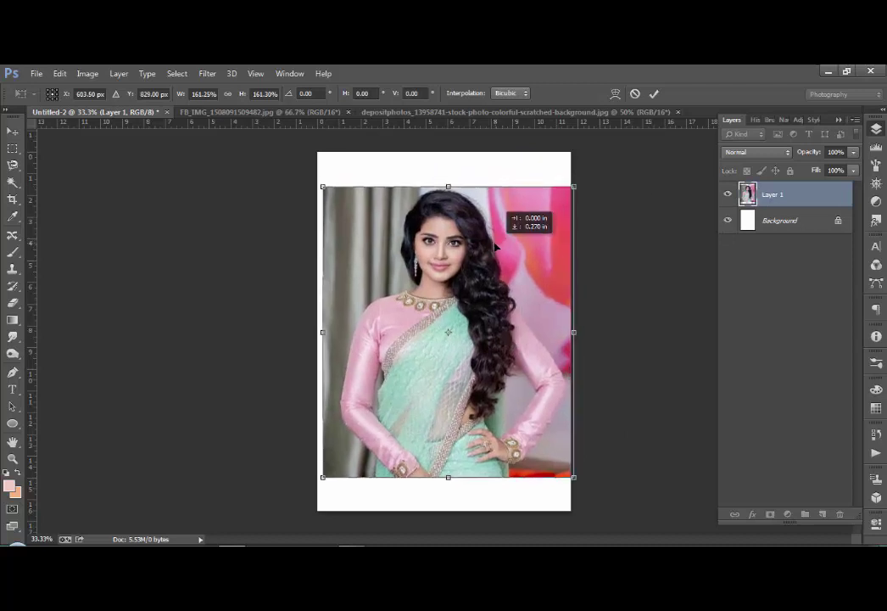
left_click(654, 93)
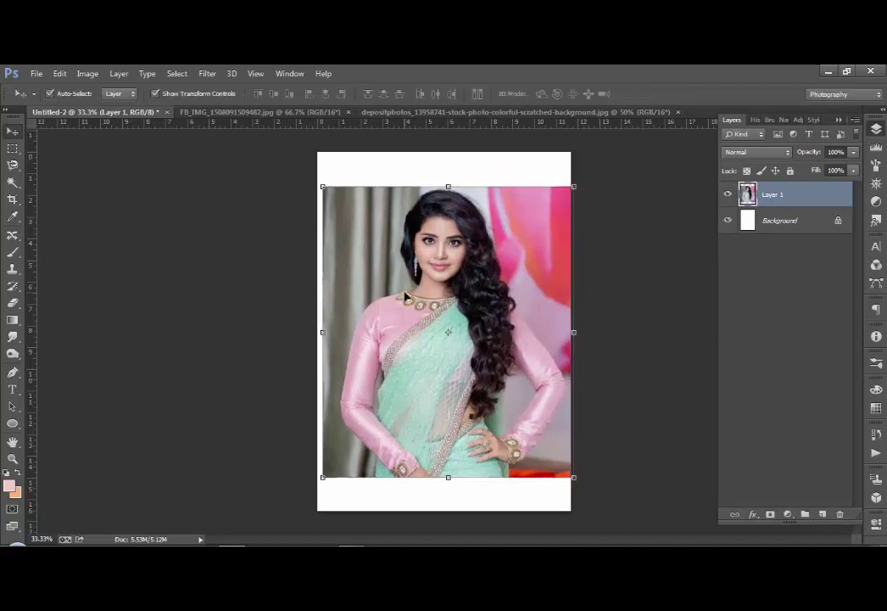
left_click(407, 112)
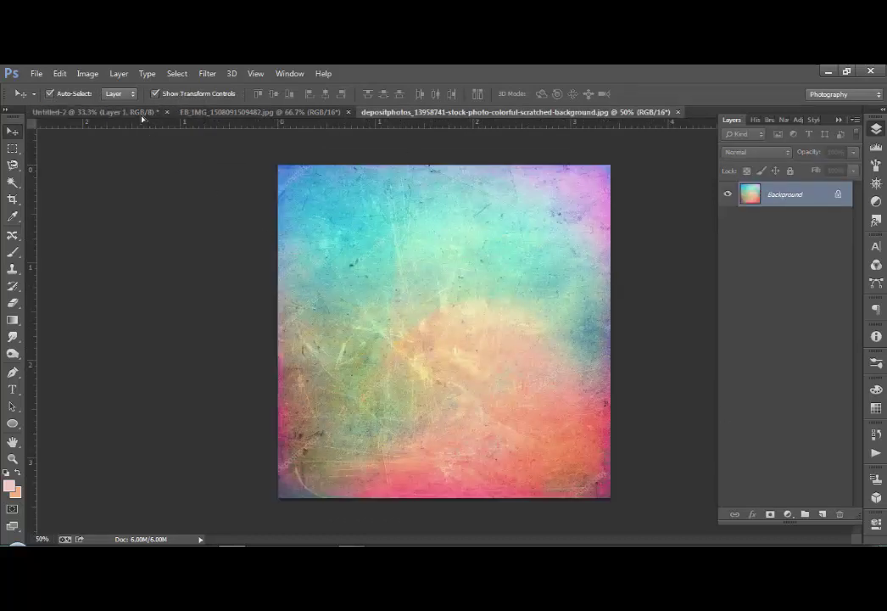
Paste the colourful texture into Untitled-2 over the portrait and rotate it 180°
left_click(120, 111)
key("ctrl+v")
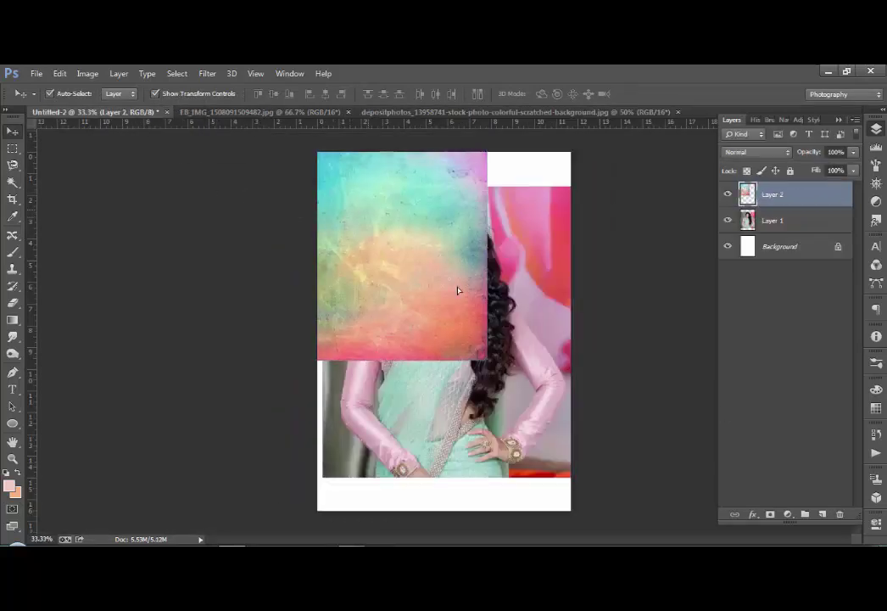
mouse_move(341, 228)
left_mouse_down()
mouse_move(461, 298)
mouse_move(434, 301)
left_mouse_up()
key("ctrl+t")
right_click(472, 280)
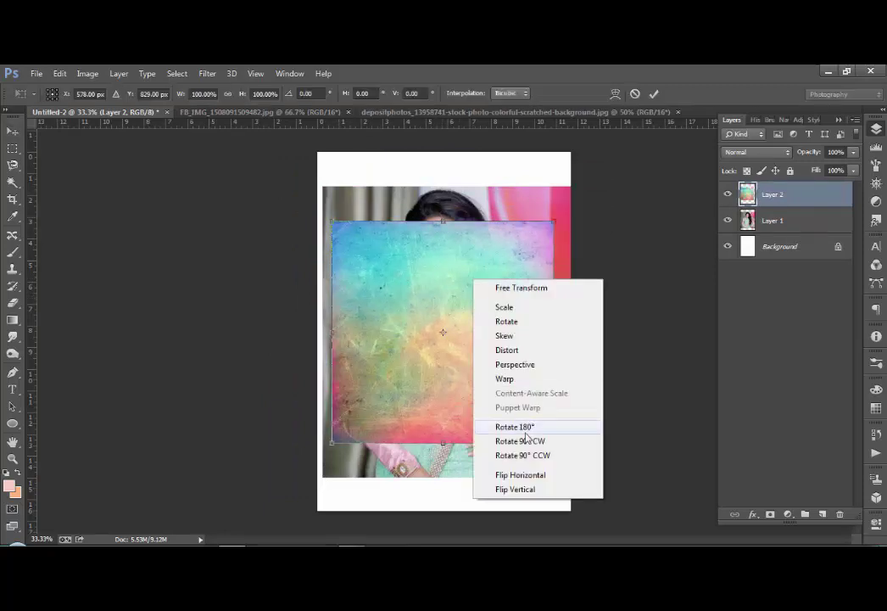
left_click(502, 426)
Stretch the texture over the page and move Layer 2 beneath the portrait
left_click_drag(380, 290, 365, 221)
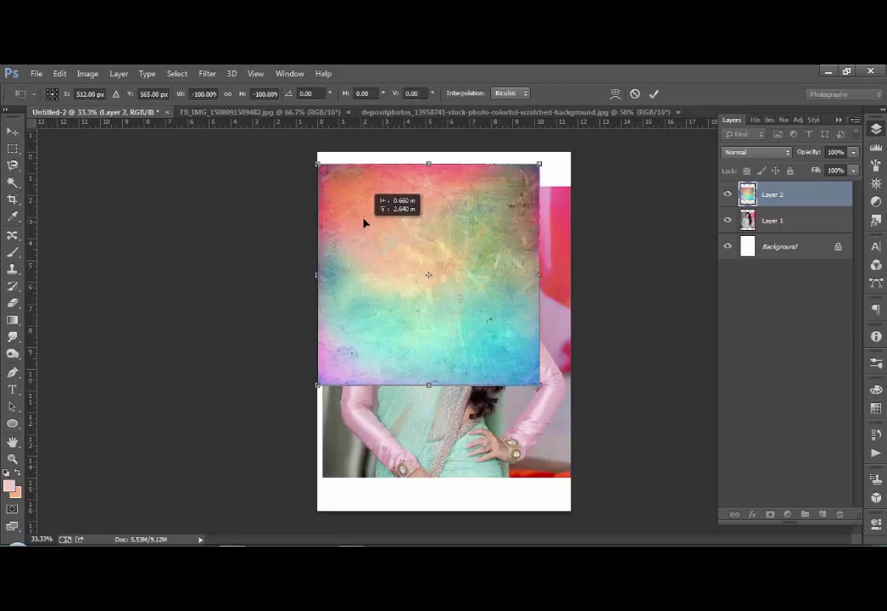
mouse_move(540, 373)
left_mouse_down()
mouse_move(564, 427)
mouse_move(570, 477)
left_mouse_up()
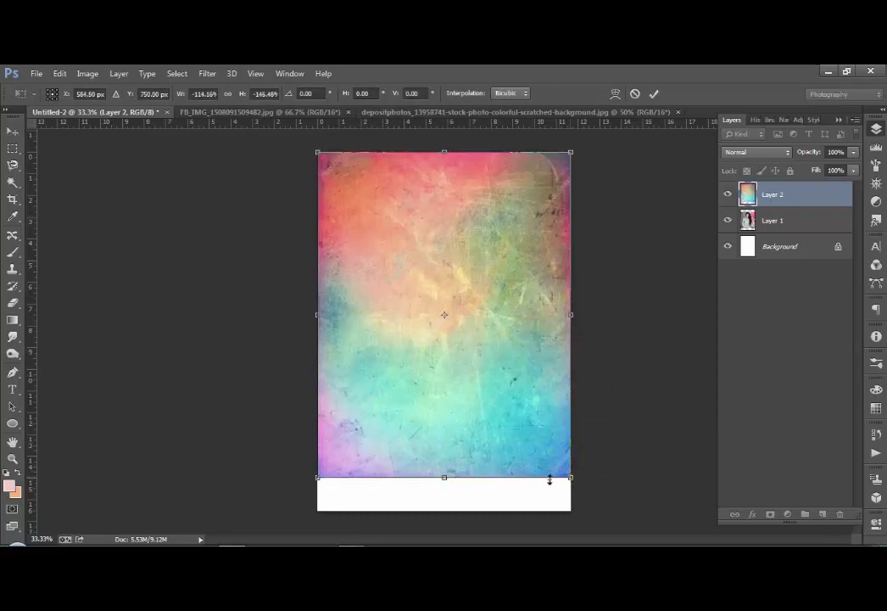
left_click(655, 100)
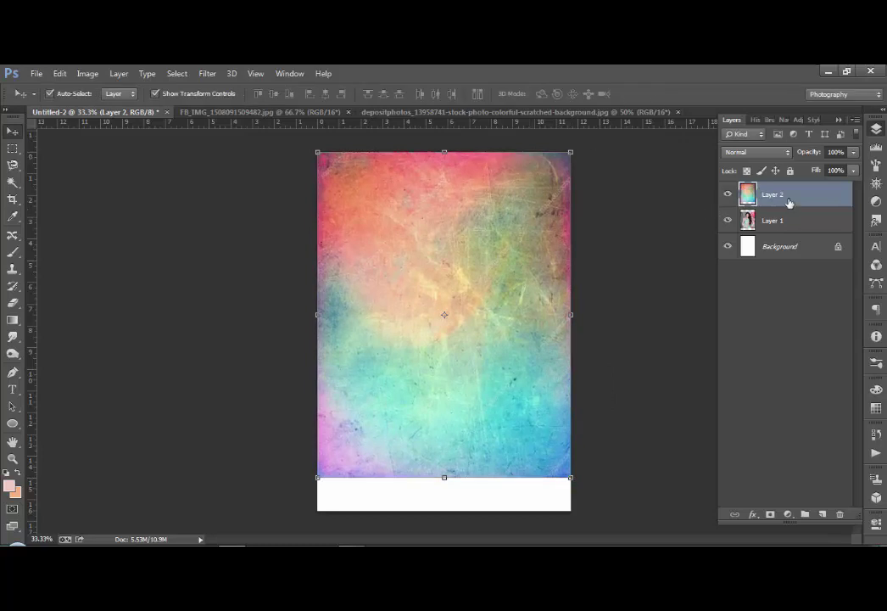
mouse_move(788, 198)
left_mouse_down()
mouse_move(785, 237)
mouse_move(780, 222)
mouse_move(771, 232)
left_mouse_up()
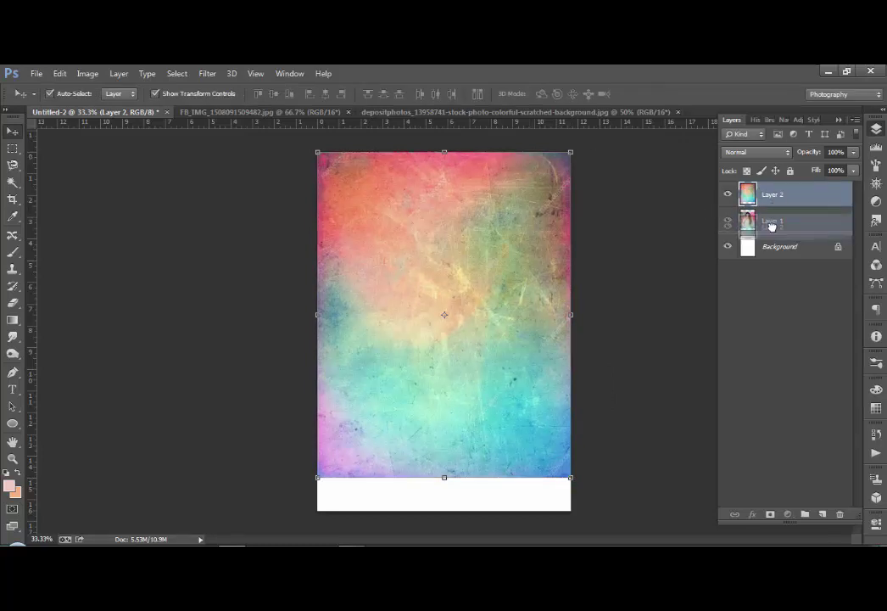
Hide the texture and duplicate the portrait layer with Linear Light blending
left_click(772, 201)
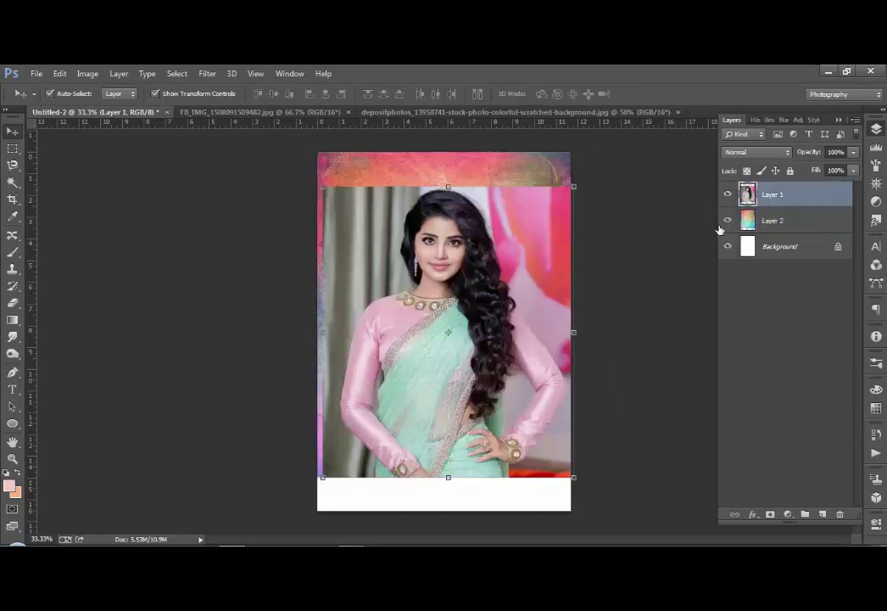
left_click(728, 220)
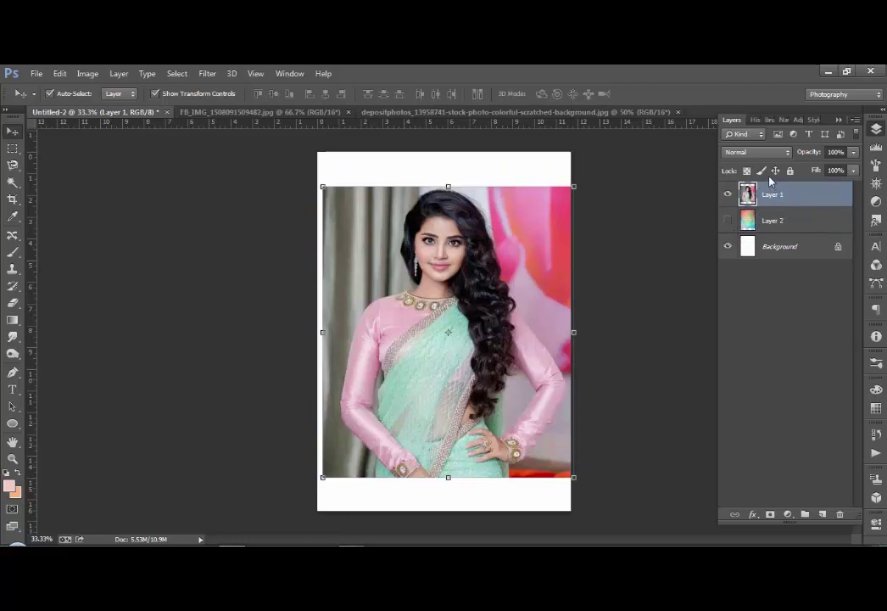
left_click_drag(785, 199, 822, 514)
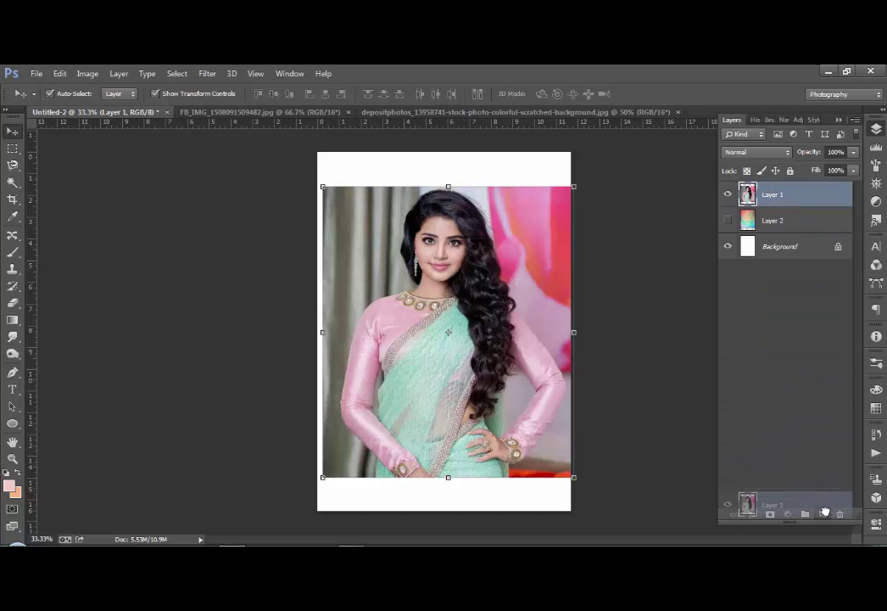
left_click(755, 152)
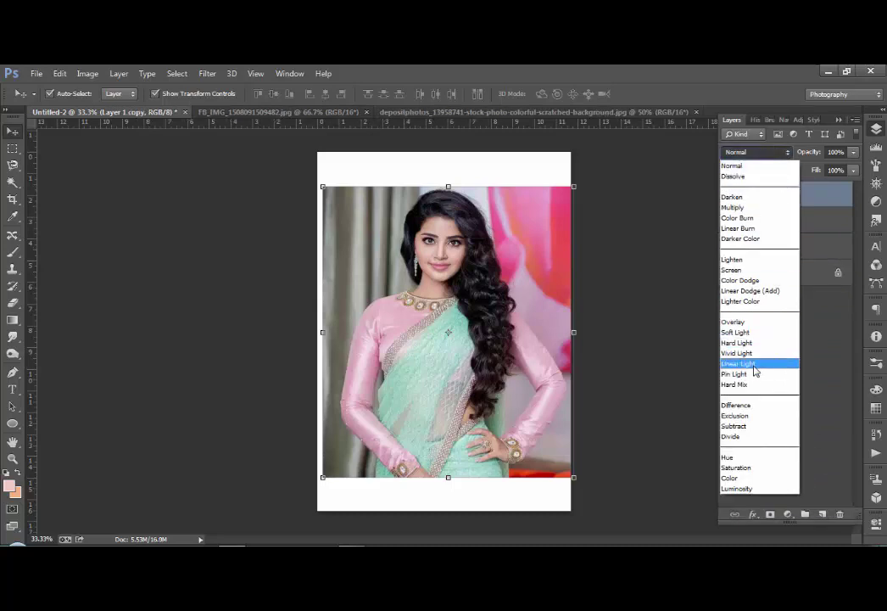
left_click(755, 368)
Apply High Pass at 2.0 pixel radius to the copy and merge both portrait layers
left_click(207, 73)
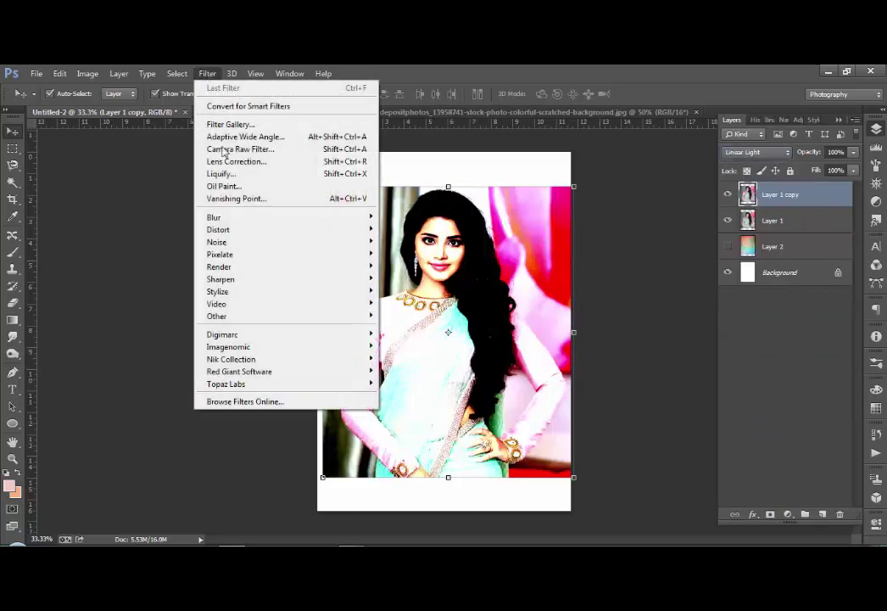
mouse_move(217, 316)
left_click(398, 329)
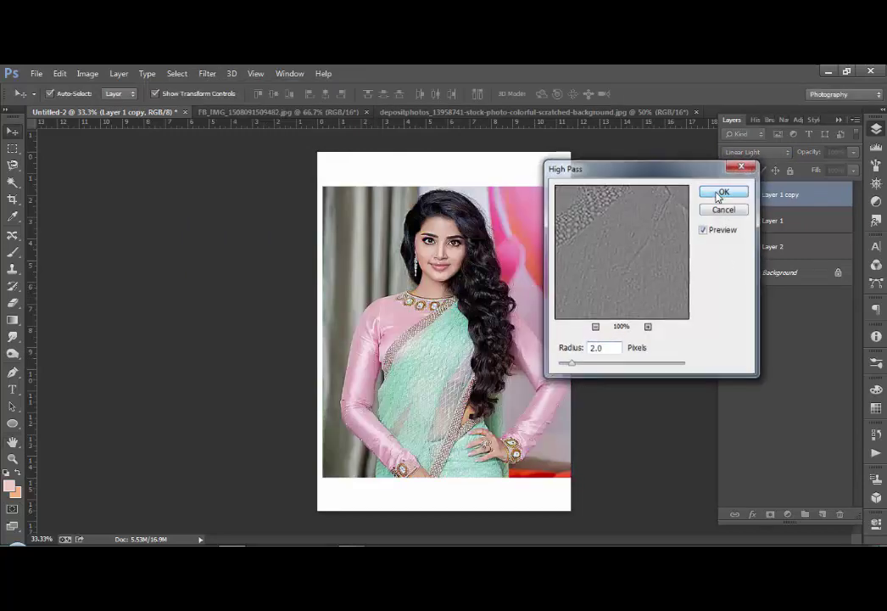
left_click(718, 194)
left_click(780, 223, "shift")
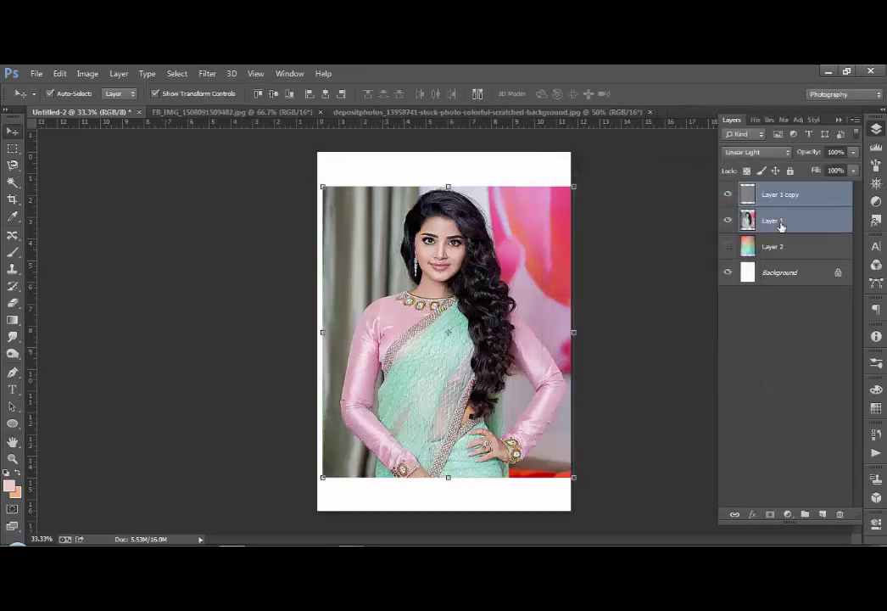
key("ctrl+e")
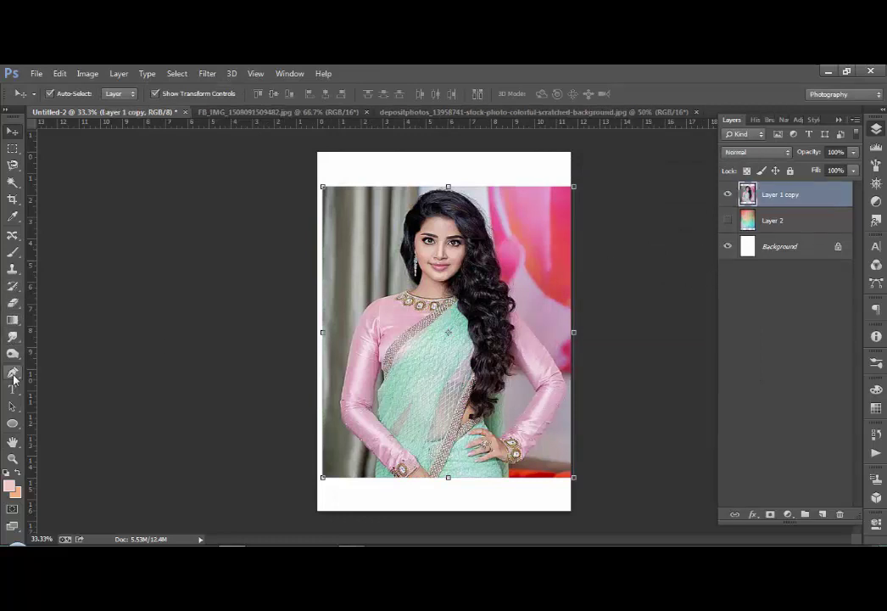
Check the portrait's layer mask by turning it off and back on
left_click(13, 371)
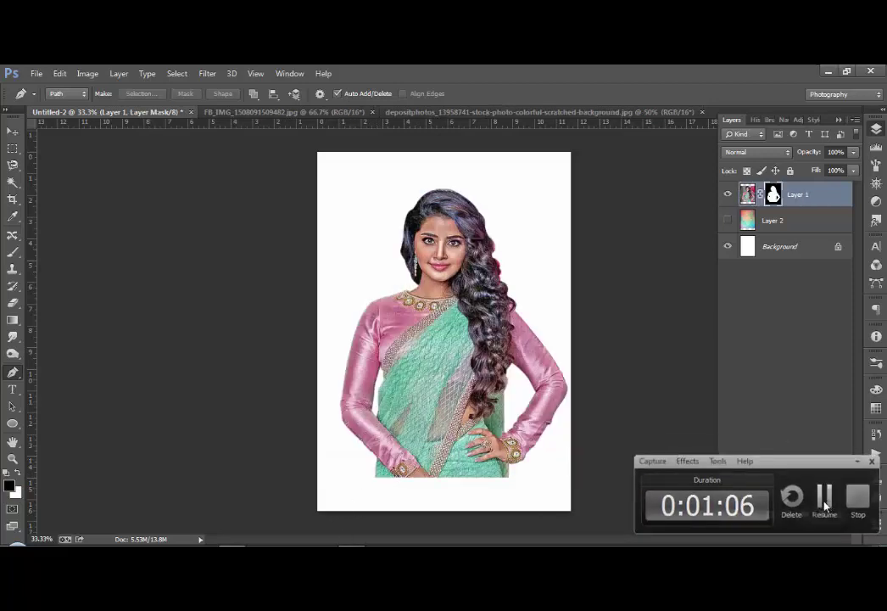
left_click(824, 505)
right_click(773, 196)
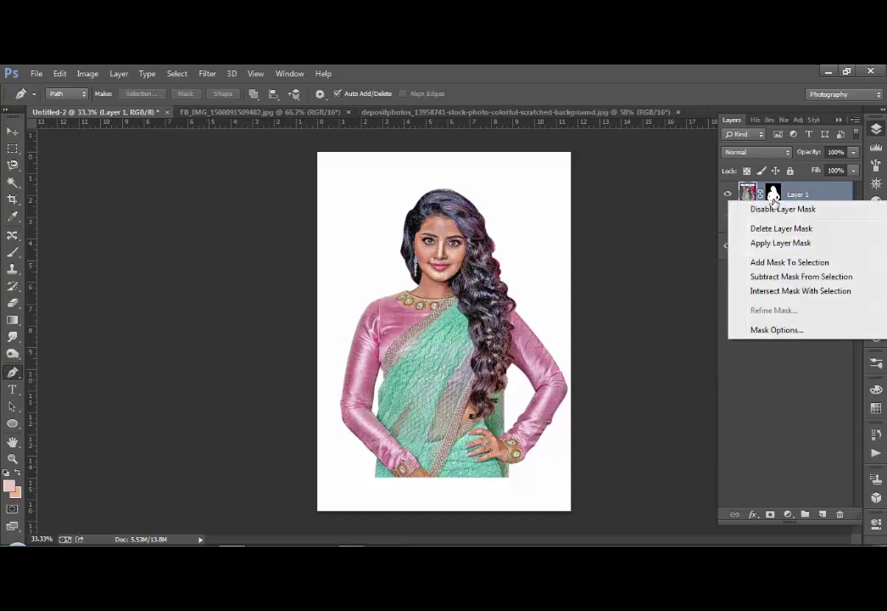
left_click(774, 208)
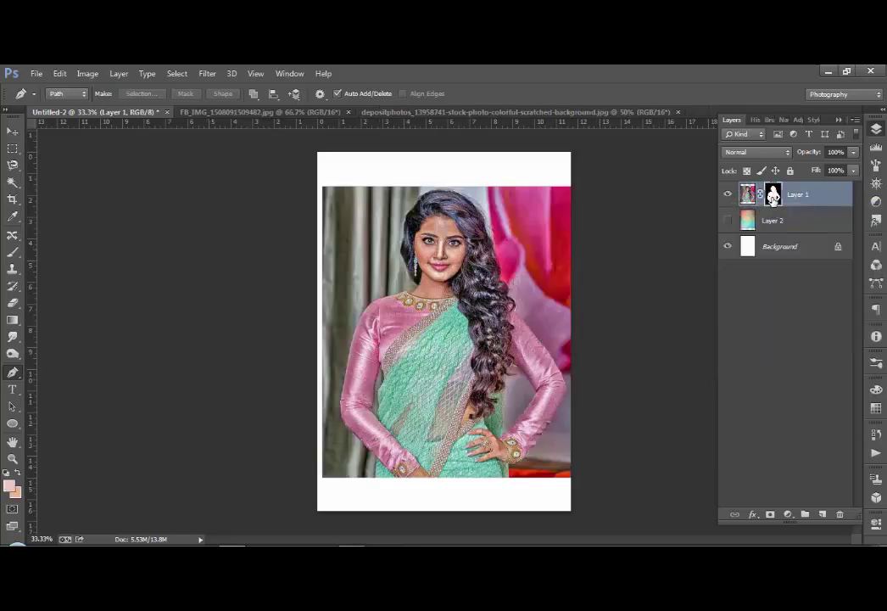
left_click(773, 196, "shift")
Show and select the texture Layer 2, then turn the woman's layer back on
left_click(728, 195)
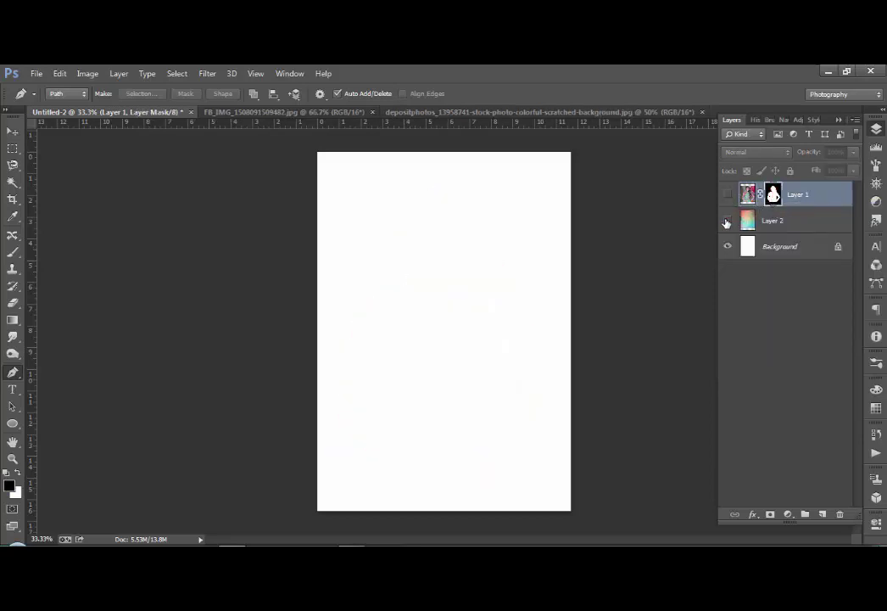
left_click(727, 221)
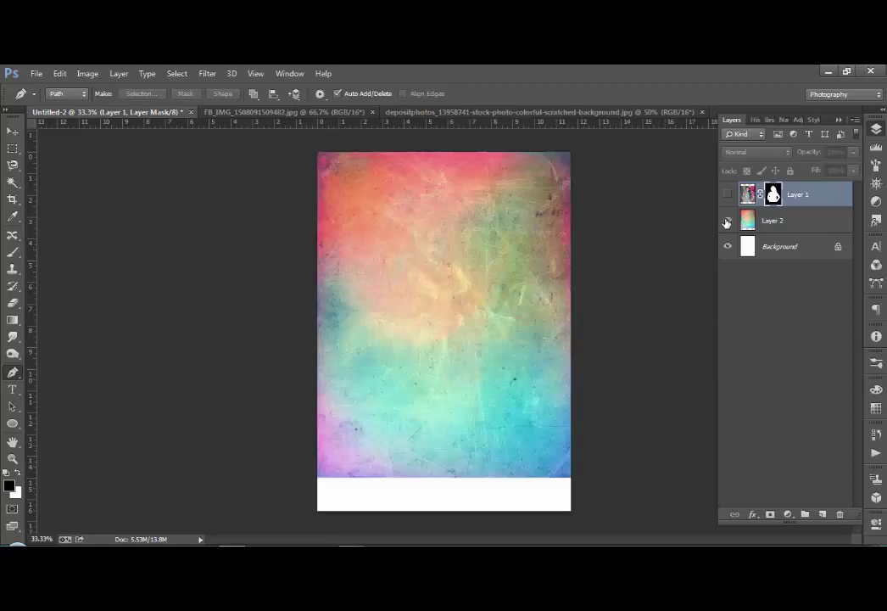
left_click(776, 225)
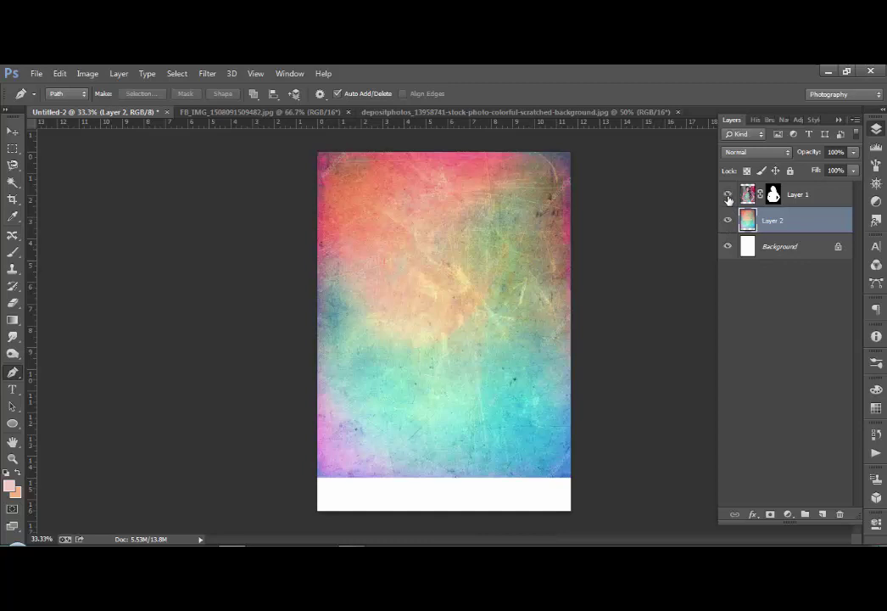
left_click(728, 195)
Blur the colourful texture layer with a 10-pixel Gaussian Blur
key("v")
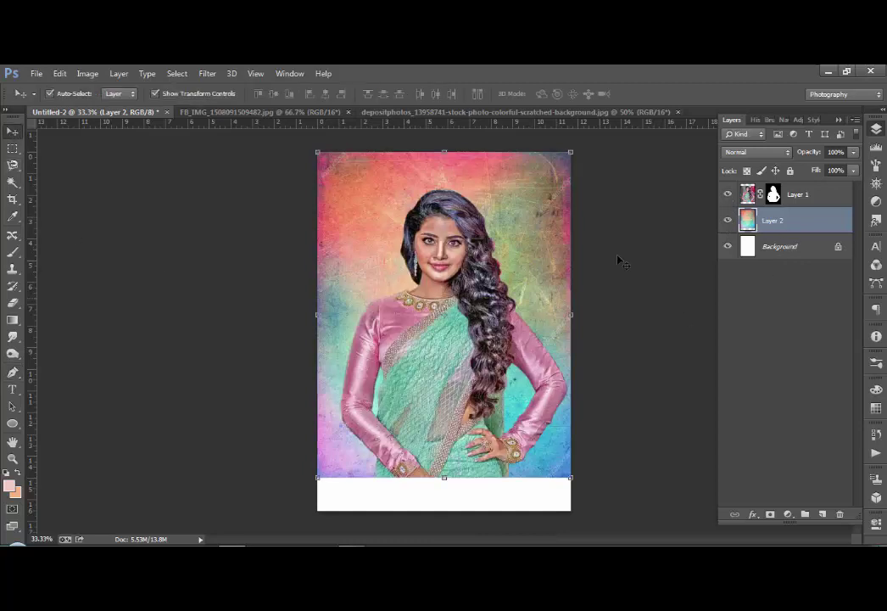
left_click(207, 74)
left_click(434, 309)
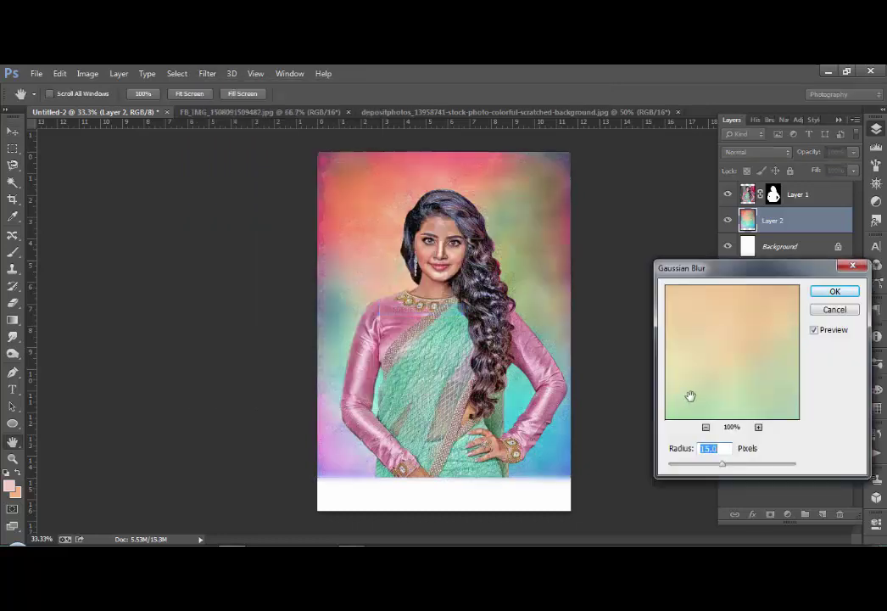
type("10")
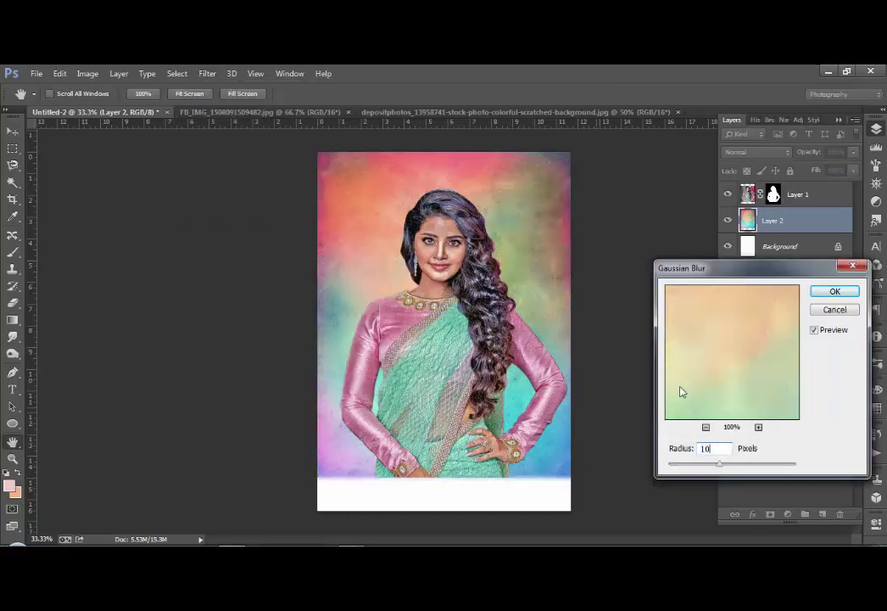
left_click(836, 291)
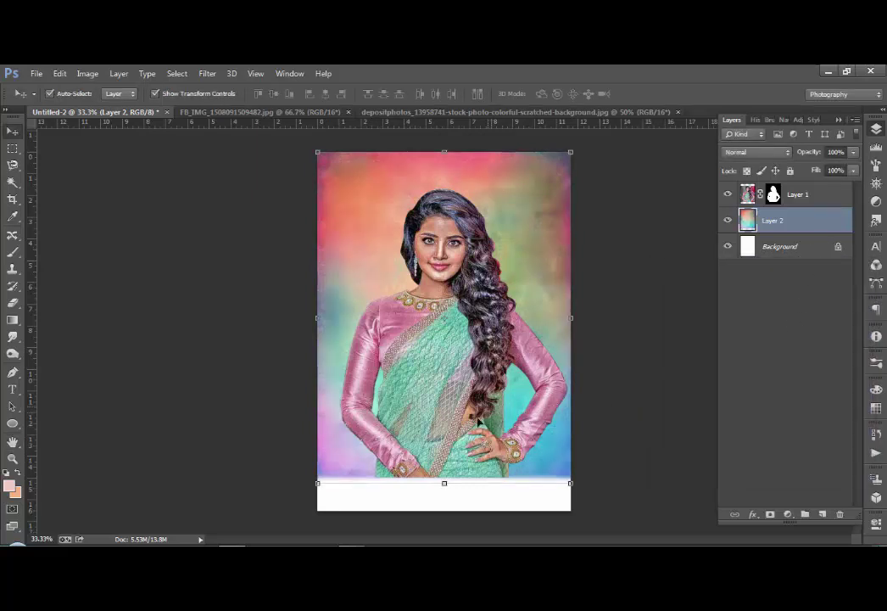
Crop off the bottom white strip and nudge the woman's Layer 1 slightly up-left
key("c")
left_click_drag(442, 510, 446, 490)
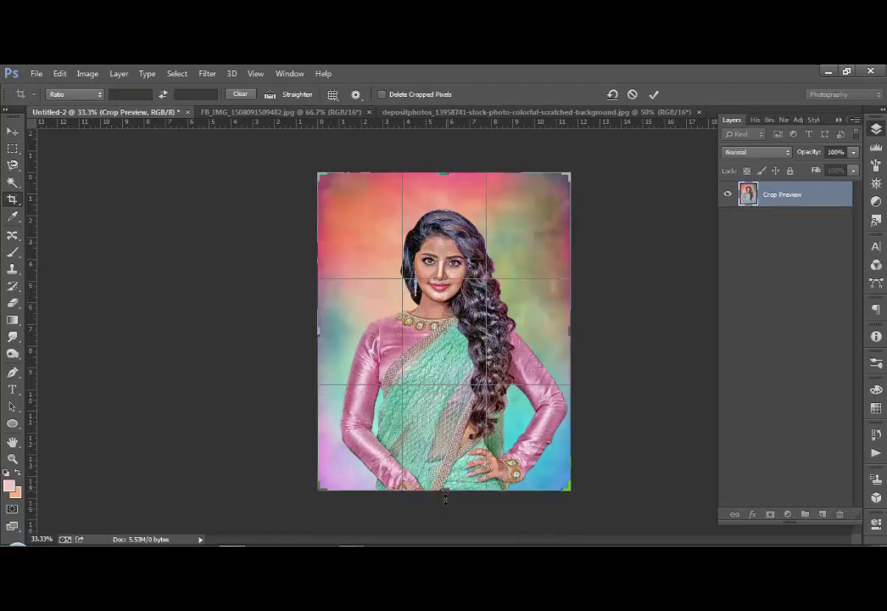
left_click(12, 127)
left_click(397, 259)
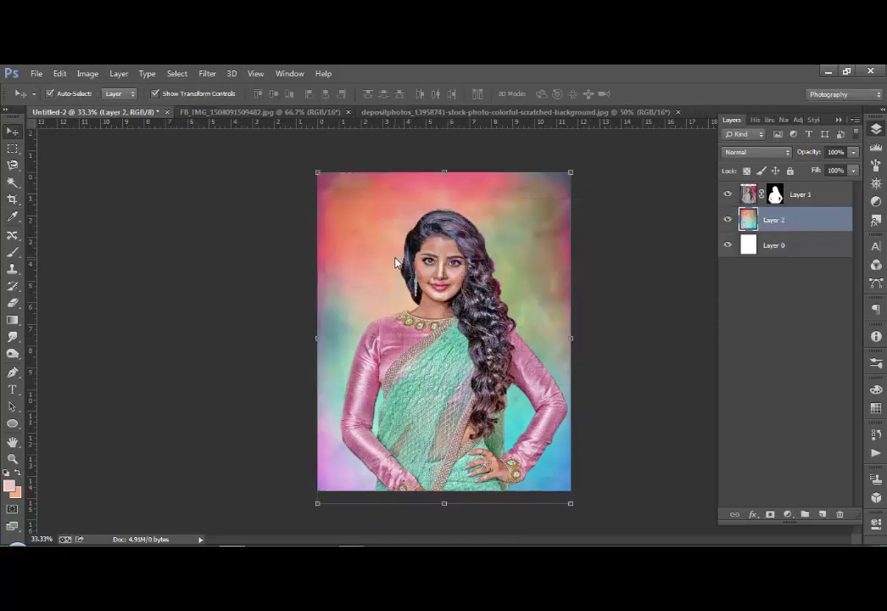
left_click(380, 213)
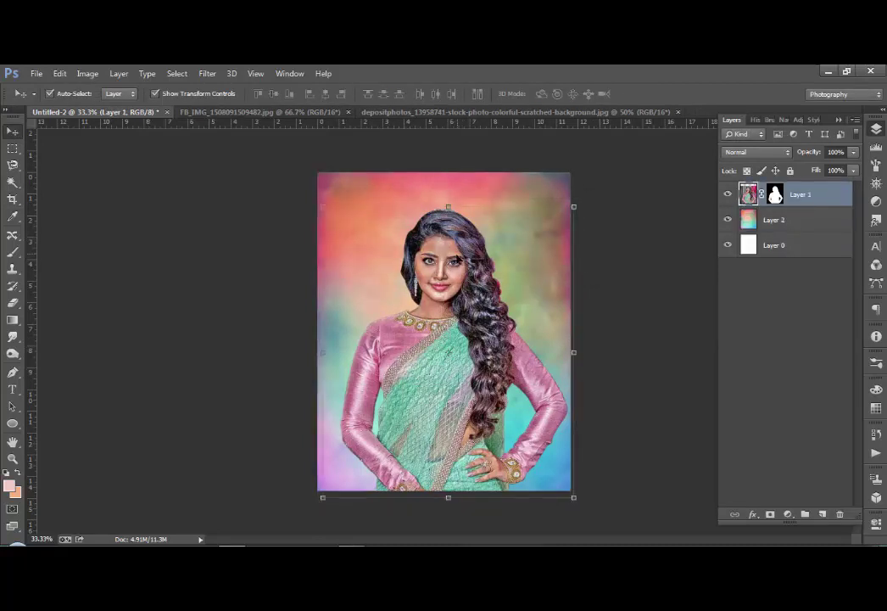
left_click_drag(455, 253, 449, 243)
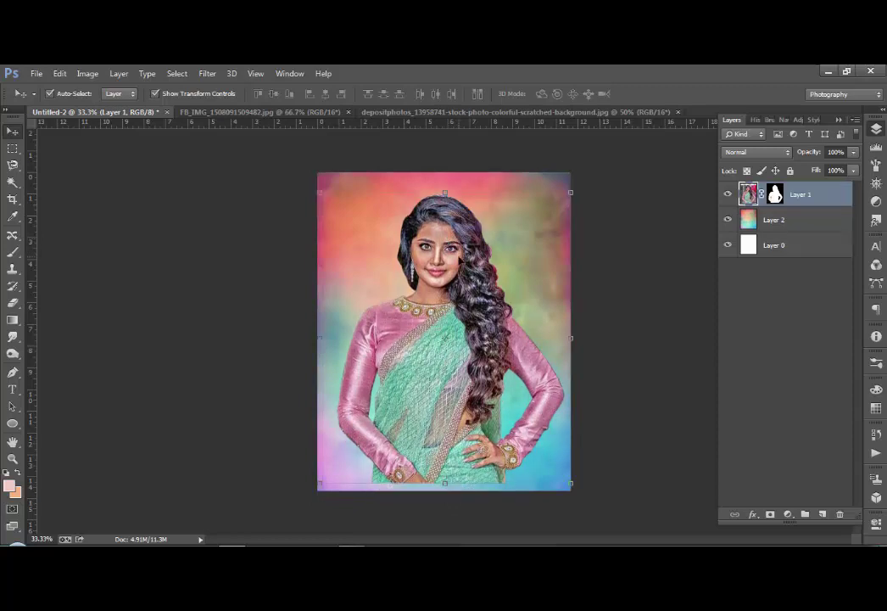
Nudge Layer 1 down, place a Layer 1 copy below Layer 0, and apply Layer 1's mask
key("shift+Down")
key("shift+Down")
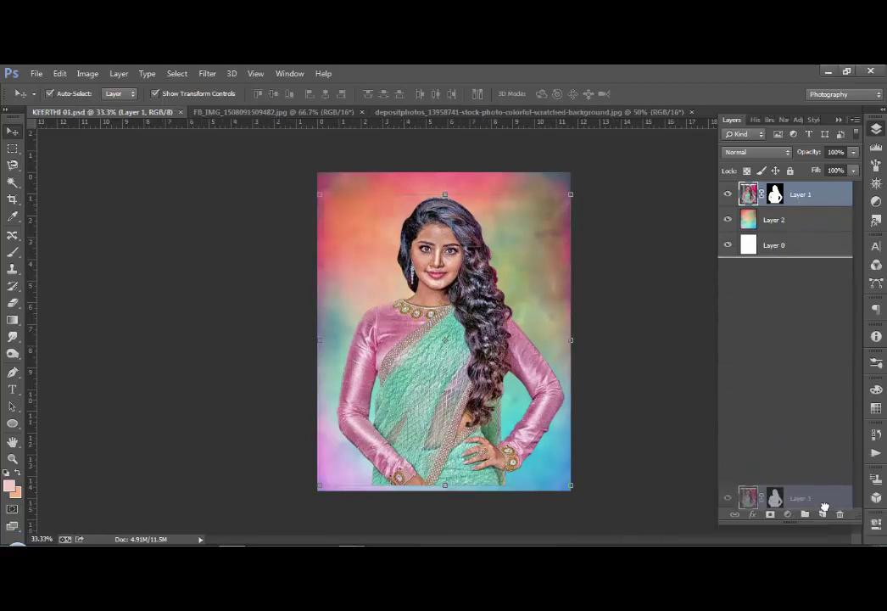
left_click_drag(798, 201, 822, 514)
left_click_drag(805, 201, 796, 294)
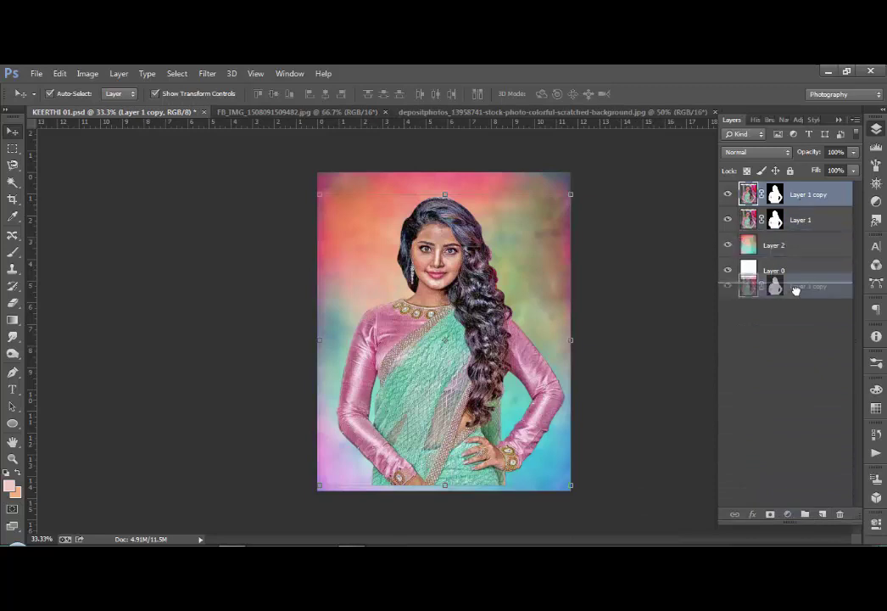
left_click(775, 195)
right_click(776, 194)
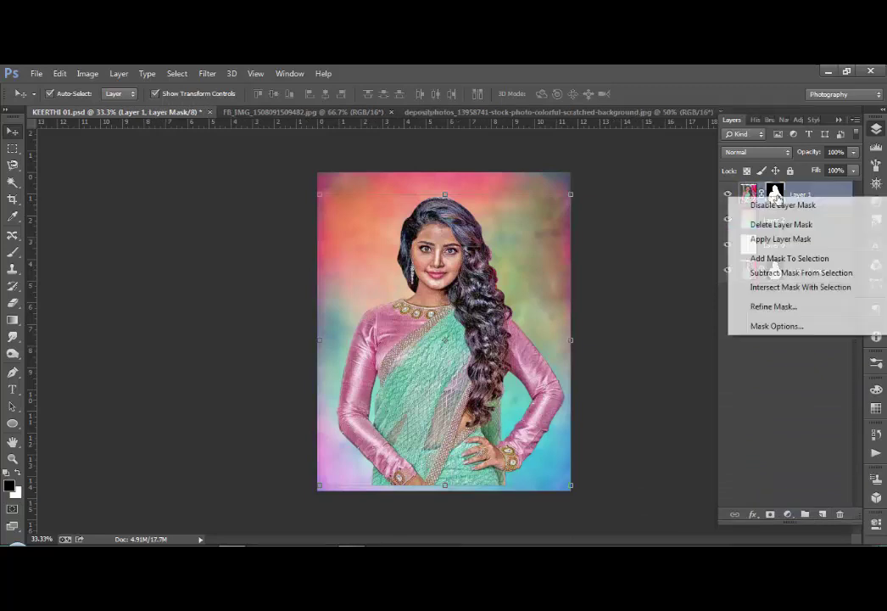
left_click(776, 240)
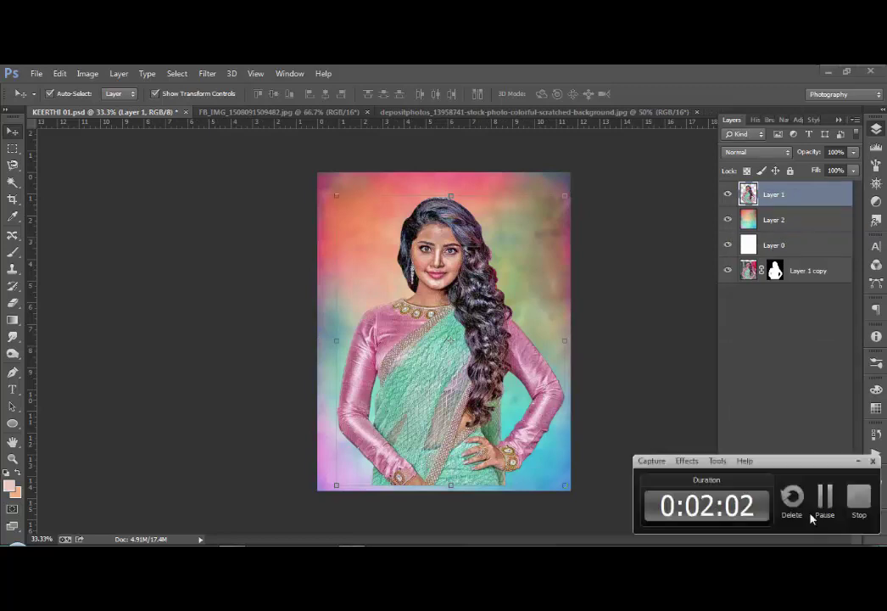
Select the Smudge tool, zoom in on the head, and angle the brush tip to 73°
key("r")
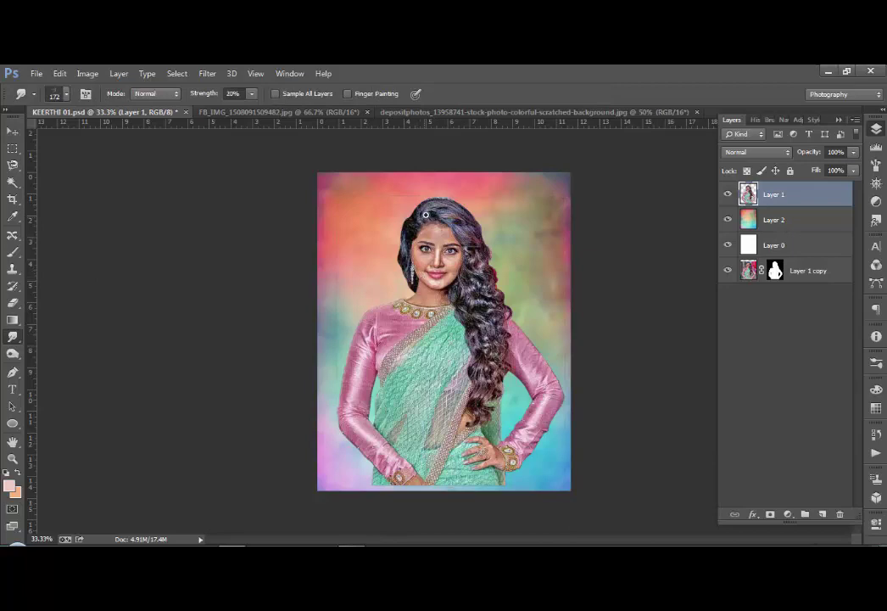
scroll(426, 216, "up", 3)
scroll(426, 216, "up", 2)
left_click_drag(363, 226, 338, 273)
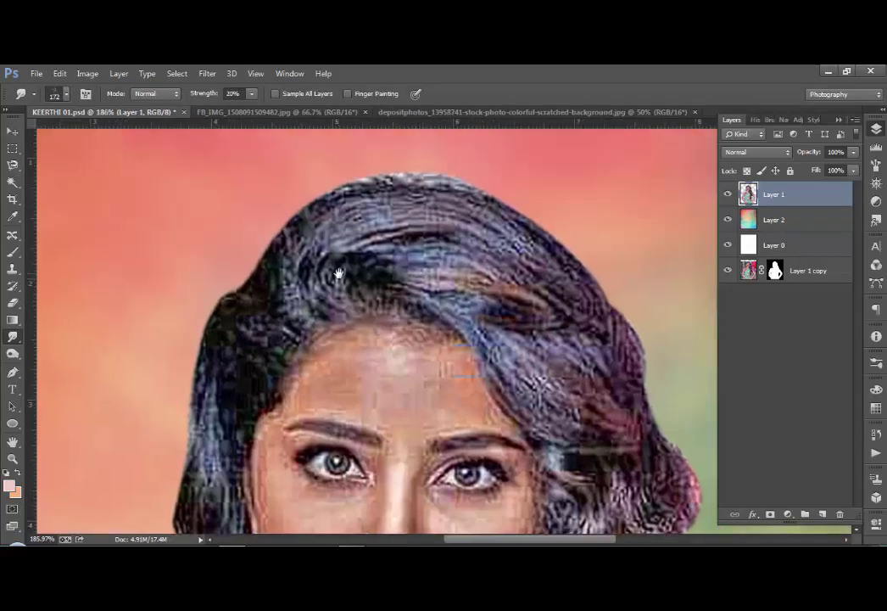
key("bracketleft")
key("bracketleft")
key("bracketleft")
key("F5")
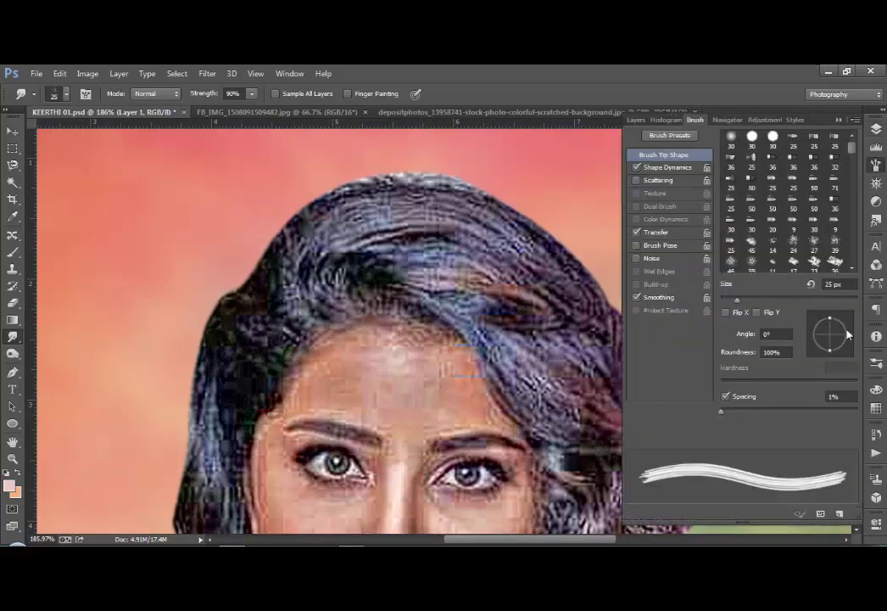
left_click_drag(848, 337, 836, 317)
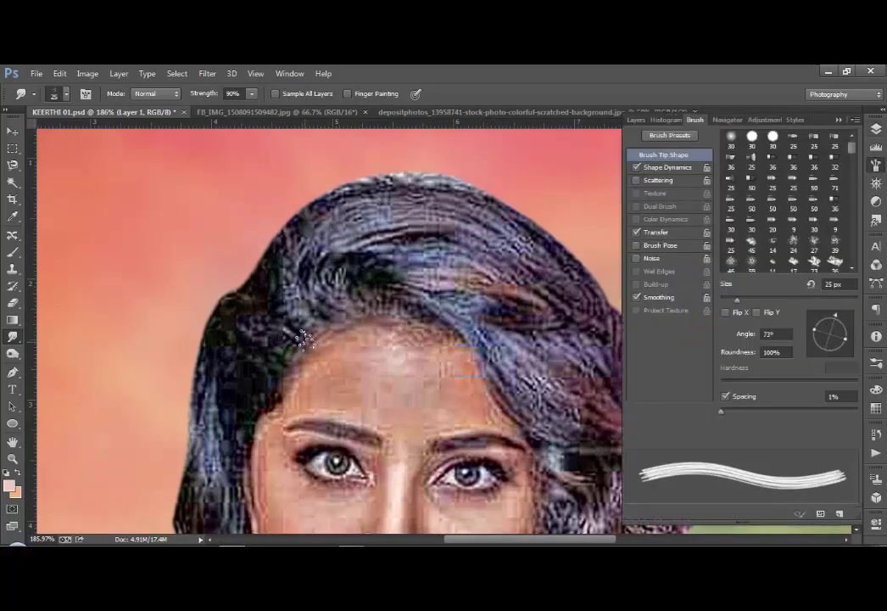
Smear the left hair edge outward into the background with a 20 px brush
left_click_drag(285, 336, 195, 333)
key("bracketleft")
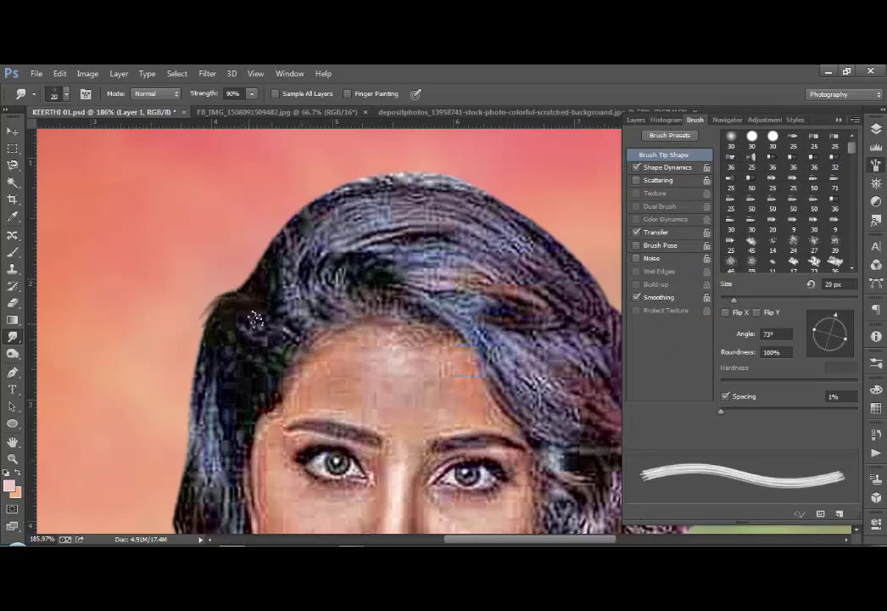
left_click_drag(208, 352, 186, 374)
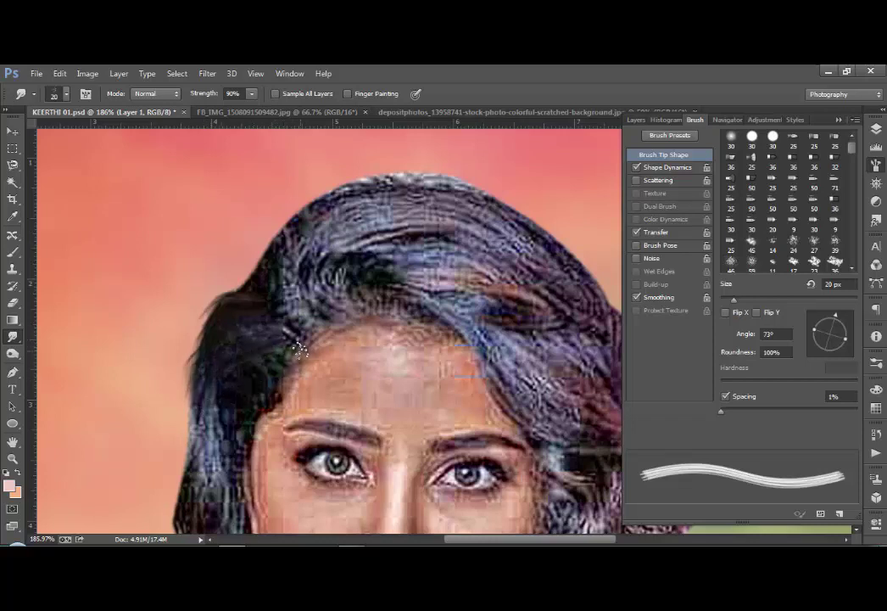
left_click_drag(299, 348, 254, 391)
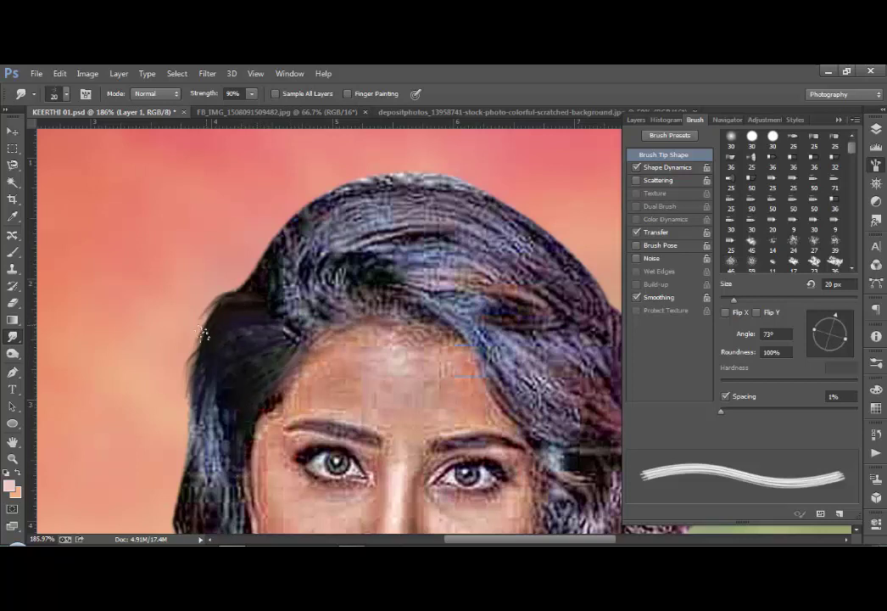
left_click_drag(202, 335, 233, 312)
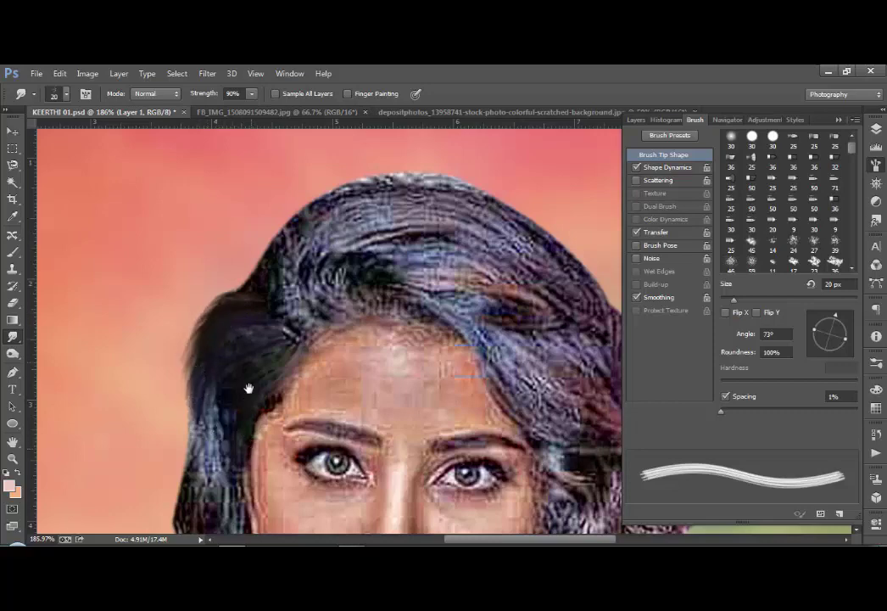
left_click_drag(248, 389, 247, 350)
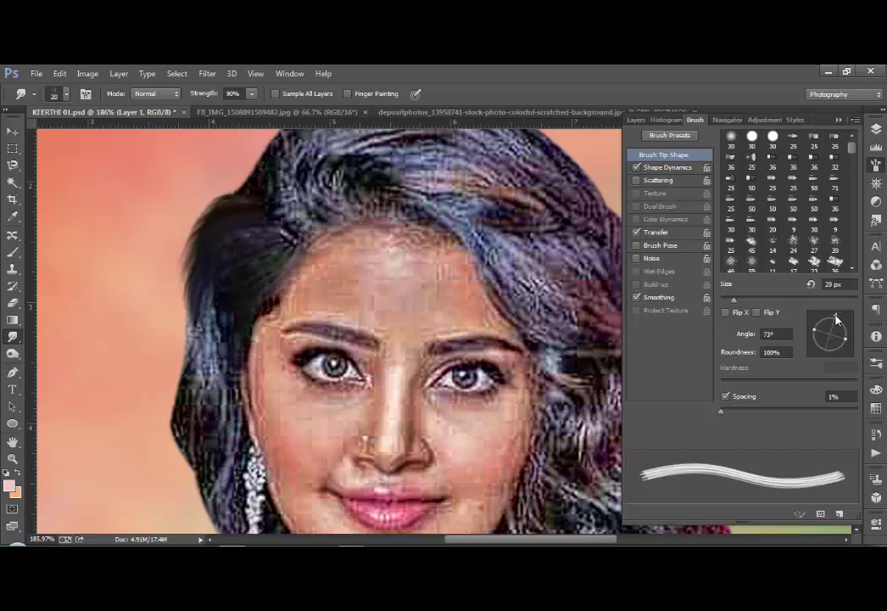
Tilt the brush tip to -20° and smudge the upper left hair edge smooth
left_click_drag(836, 318, 847, 332)
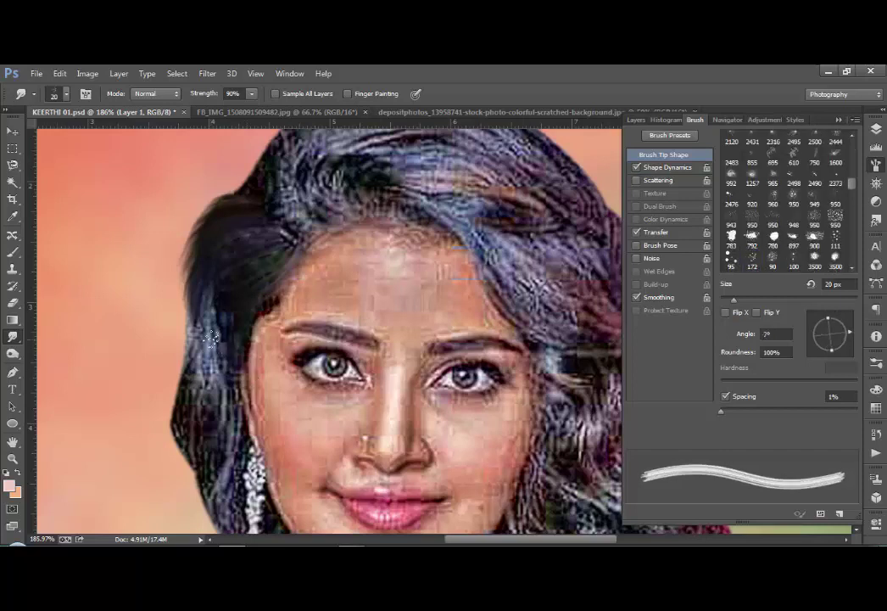
left_click_drag(845, 335, 849, 341)
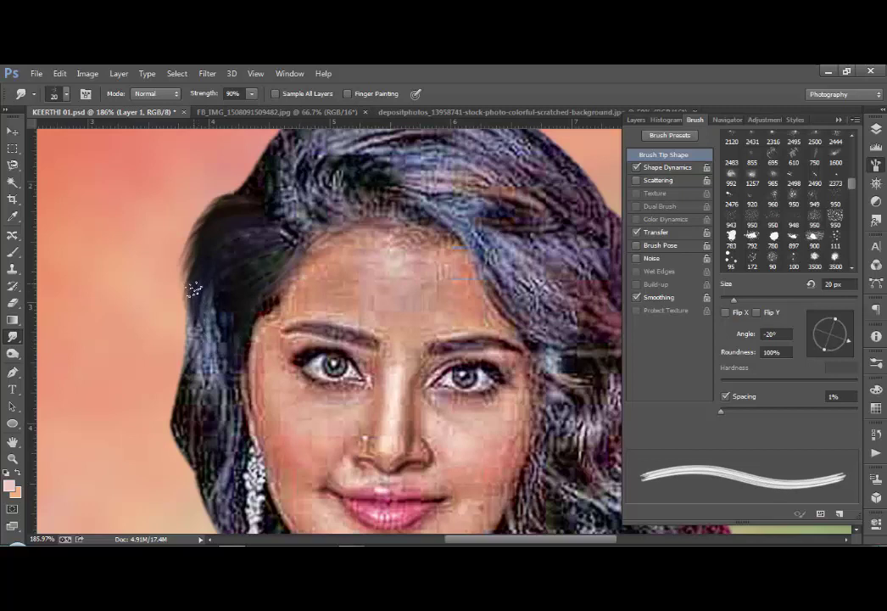
left_click_drag(194, 289, 208, 320)
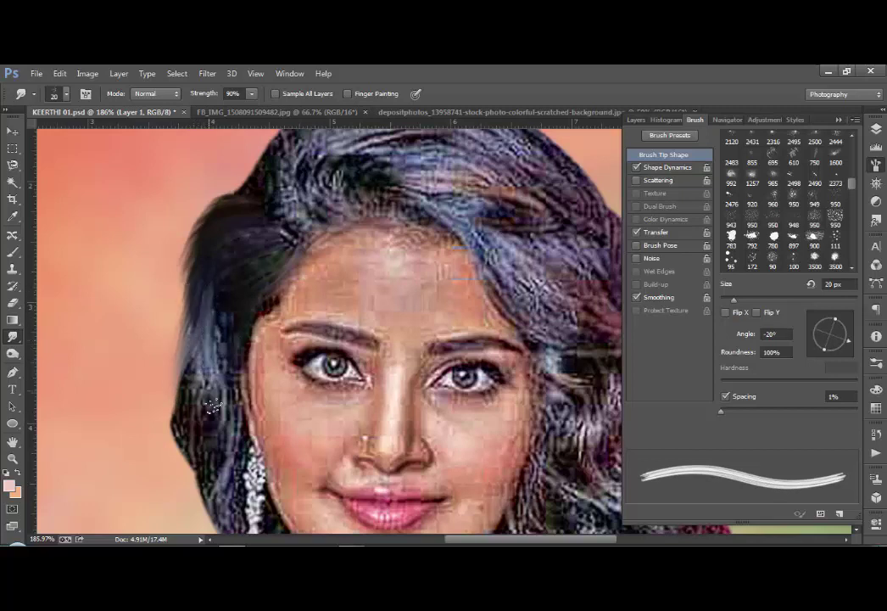
left_click_drag(172, 259, 180, 420)
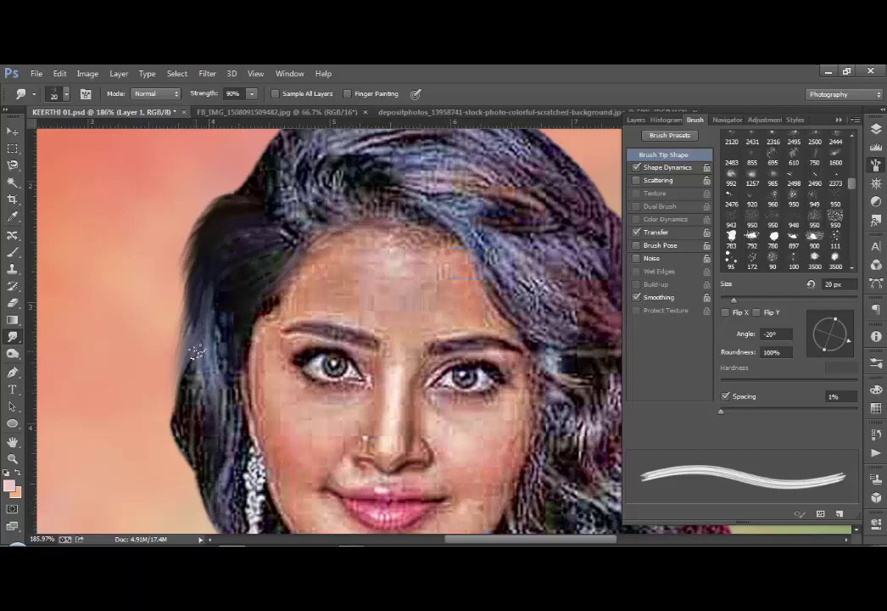
mouse_move(188, 402)
left_mouse_down()
mouse_move(187, 409)
mouse_move(241, 363)
left_mouse_up()
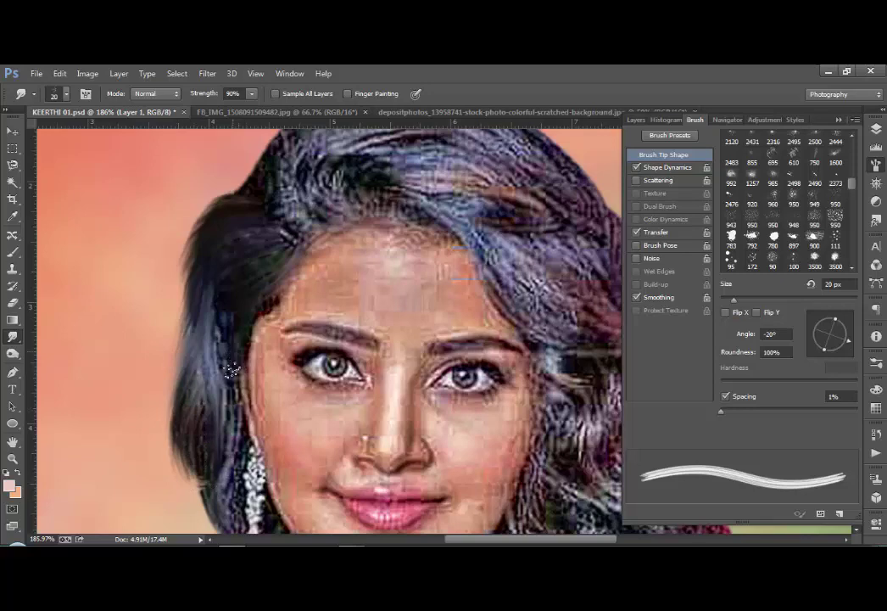
Streak the hair edge beside the earring down toward the jaw and neck
mouse_move(253, 437)
left_mouse_down()
mouse_move(254, 326)
mouse_move(235, 445)
left_mouse_up()
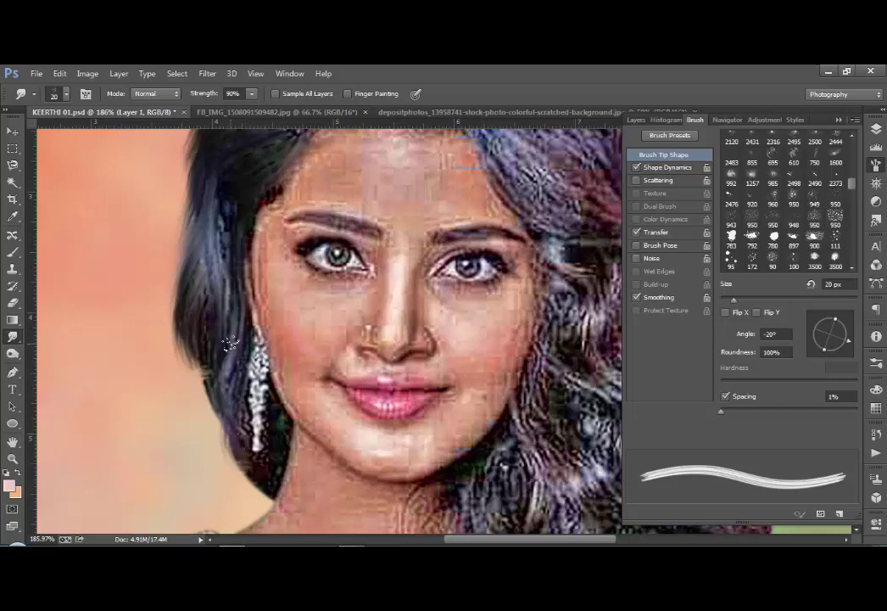
left_click_drag(179, 333, 240, 465)
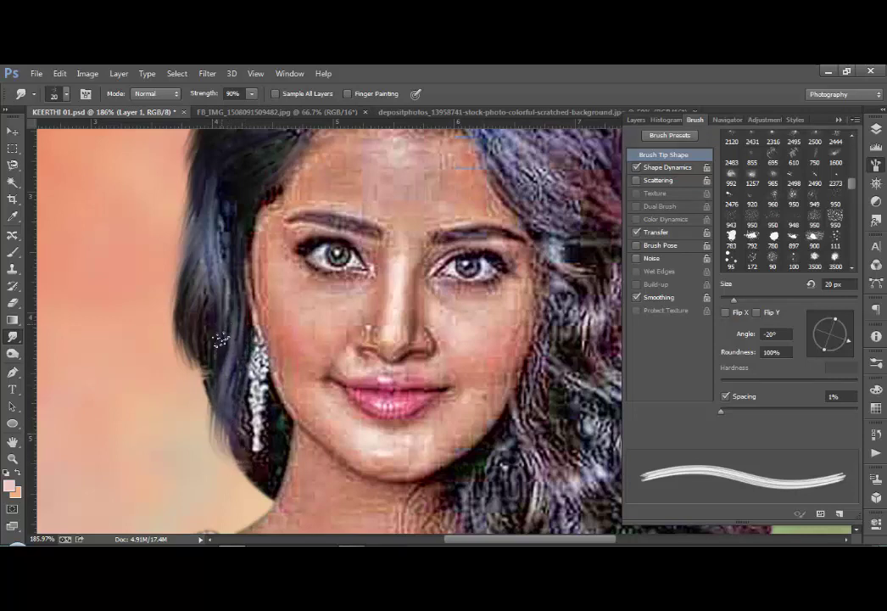
mouse_move(221, 339)
left_mouse_down()
mouse_move(220, 384)
mouse_move(206, 345)
mouse_move(197, 373)
mouse_move(208, 400)
left_mouse_up()
mouse_move(195, 321)
left_mouse_down()
mouse_move(200, 386)
mouse_move(213, 401)
left_mouse_up()
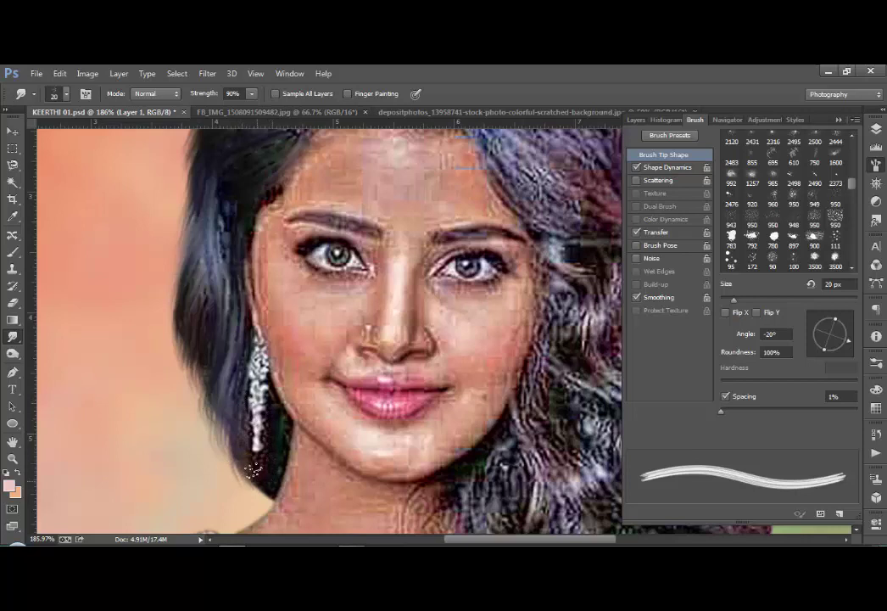
left_click_drag(276, 412, 269, 497)
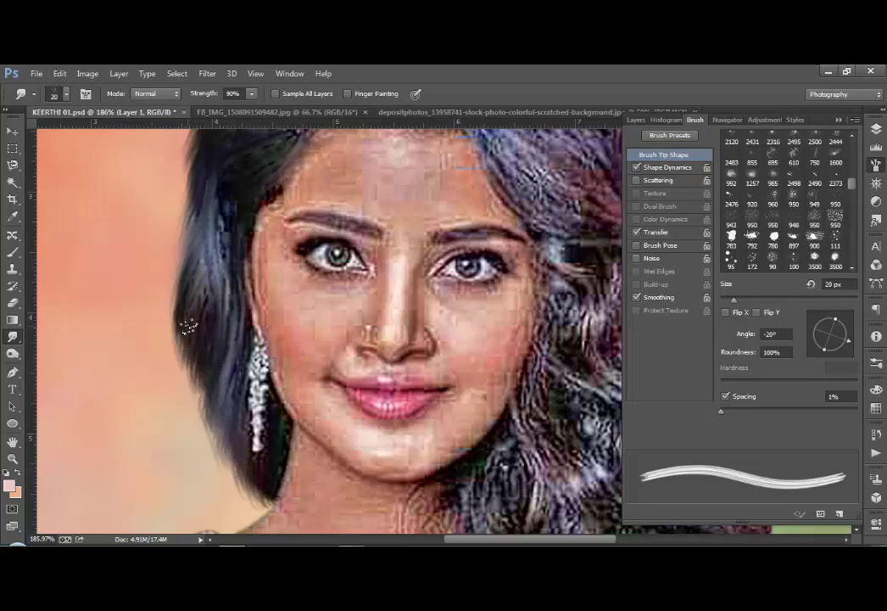
left_click_drag(191, 315, 212, 419)
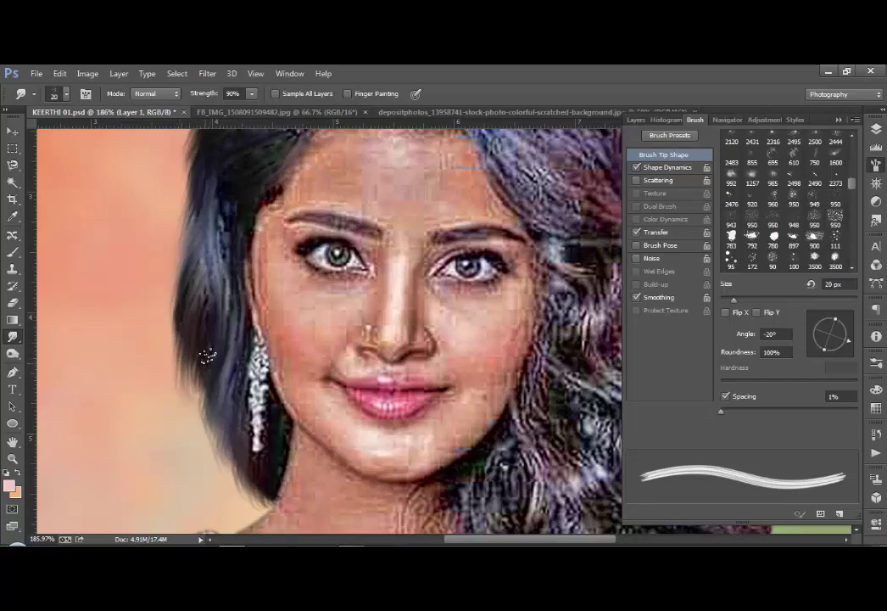
left_click_drag(207, 356, 224, 444)
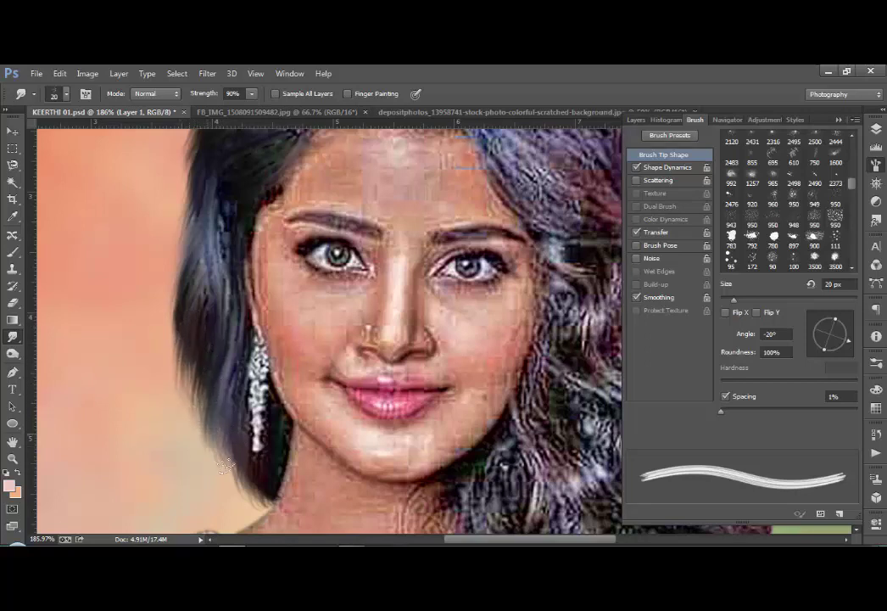
mouse_move(219, 386)
left_mouse_down()
mouse_move(248, 473)
mouse_move(274, 496)
left_mouse_up()
left_click(334, 422, "ctrl+alt")
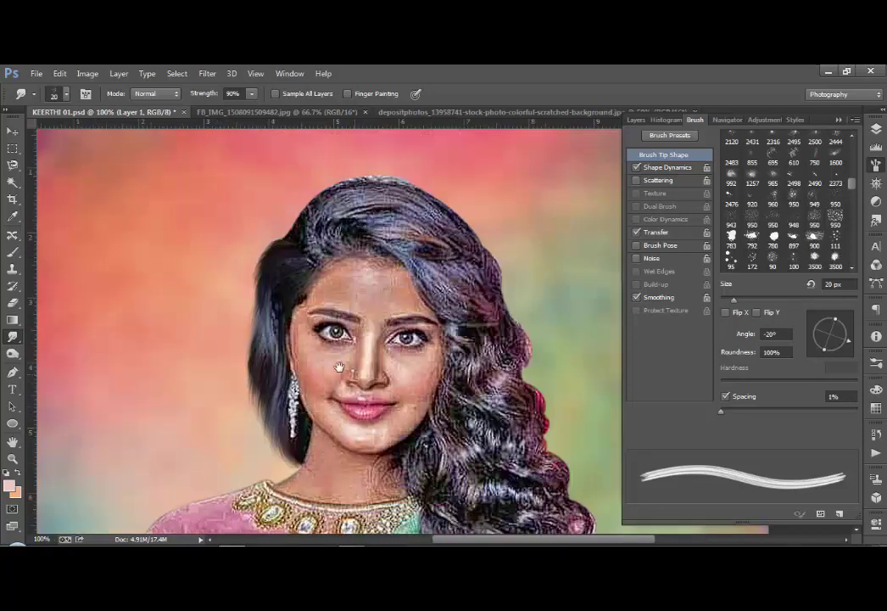
Zoom to 200%, set the smudge angle to -72°, and pull the left hair edge outward
key("ctrl+plus")
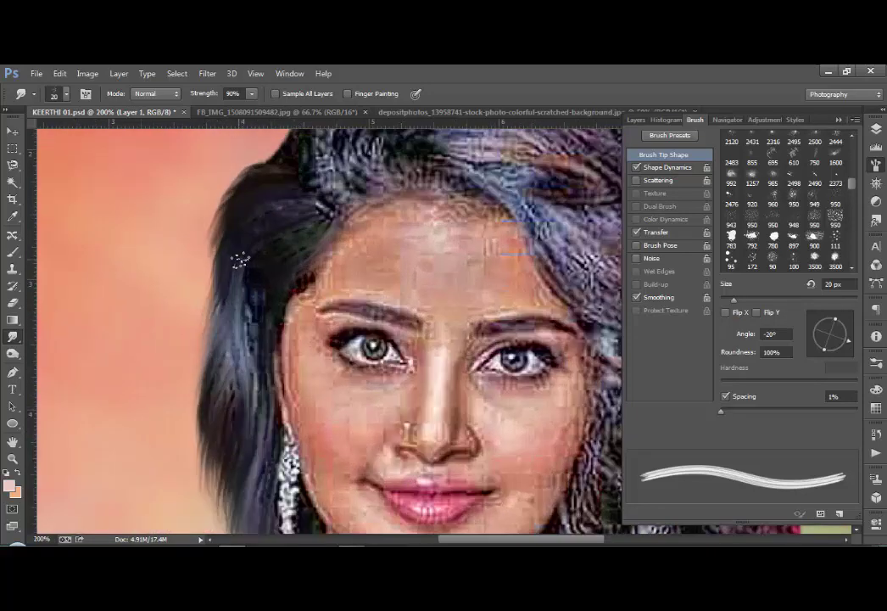
left_click_drag(848, 342, 838, 363)
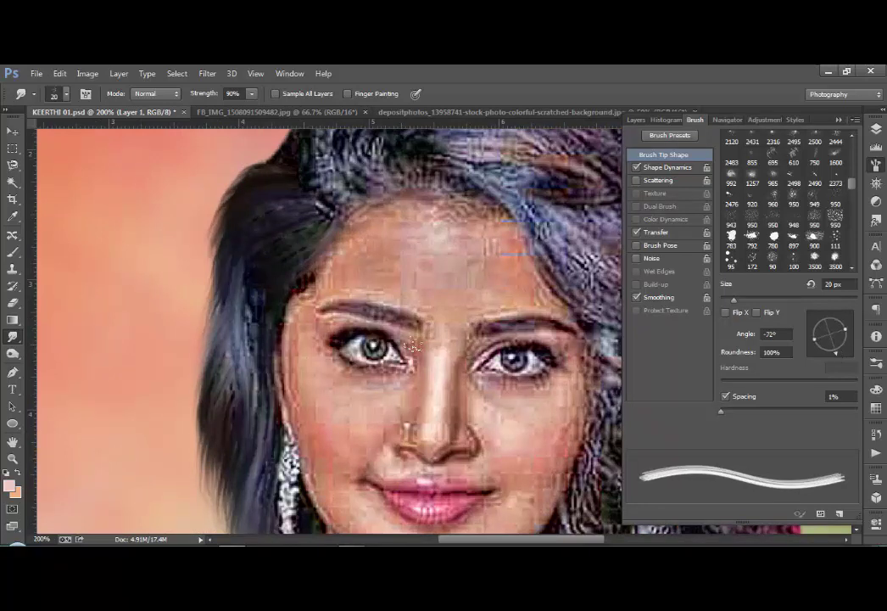
left_click_drag(215, 248, 191, 384)
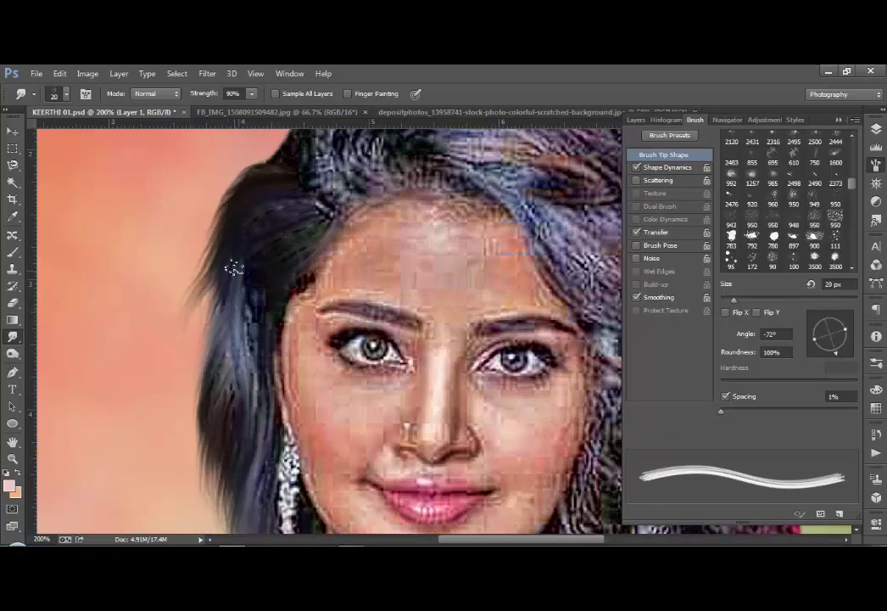
mouse_move(234, 268)
left_mouse_down()
mouse_move(183, 272)
mouse_move(216, 346)
mouse_move(204, 410)
left_mouse_up()
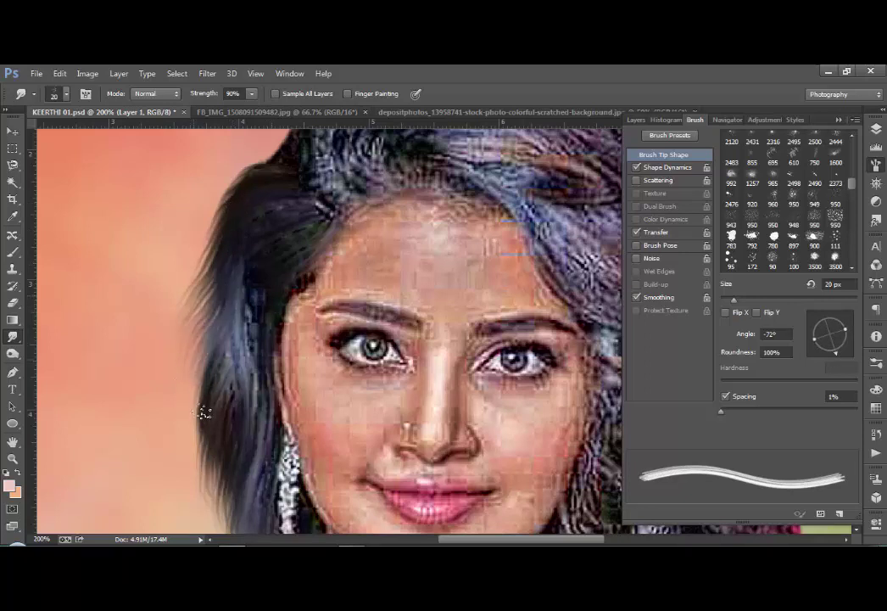
mouse_move(235, 284)
left_mouse_down()
mouse_move(189, 251)
mouse_move(206, 418)
left_mouse_up()
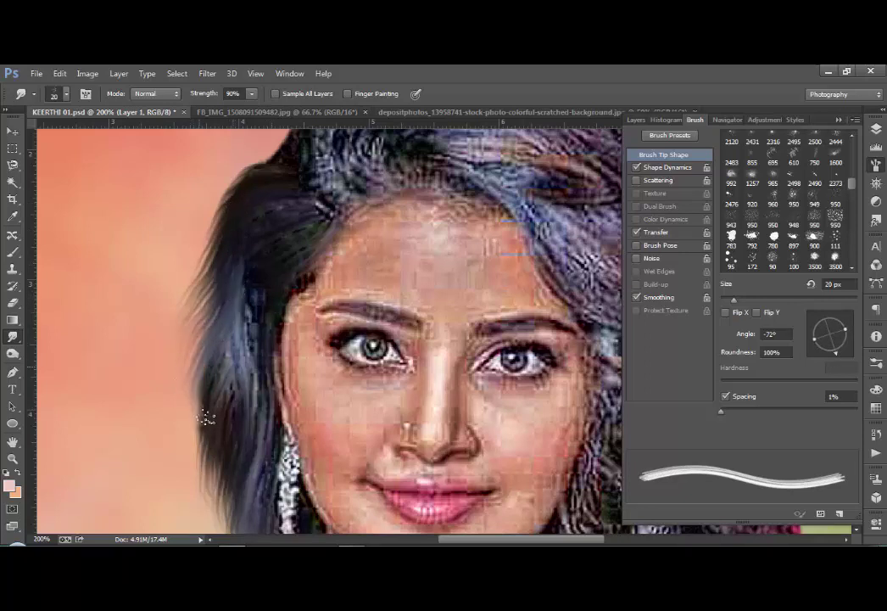
mouse_move(236, 343)
left_mouse_down()
mouse_move(170, 322)
mouse_move(202, 447)
left_mouse_up()
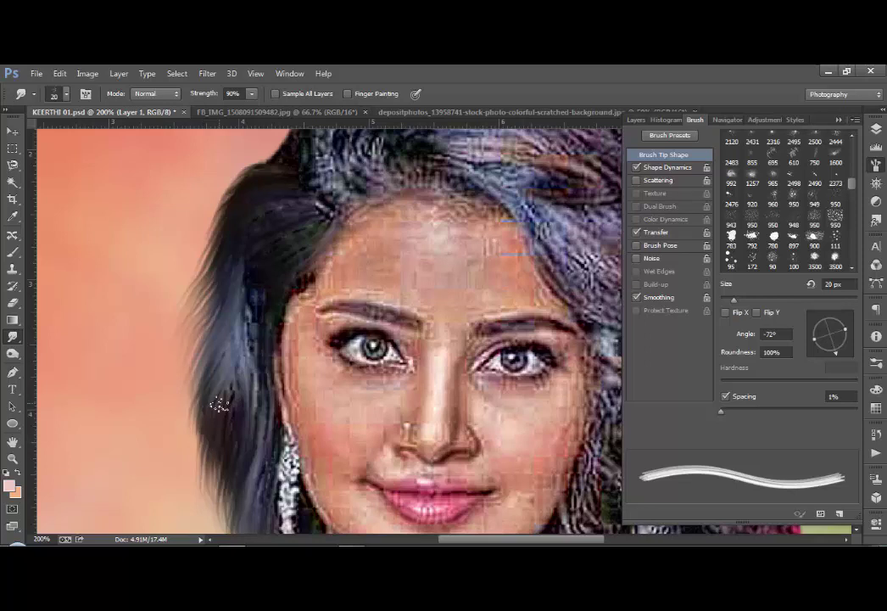
Feather the upper left hair edge by the temple slightly outward
scroll(258, 237, "up", 2)
scroll(261, 284, "up", 2)
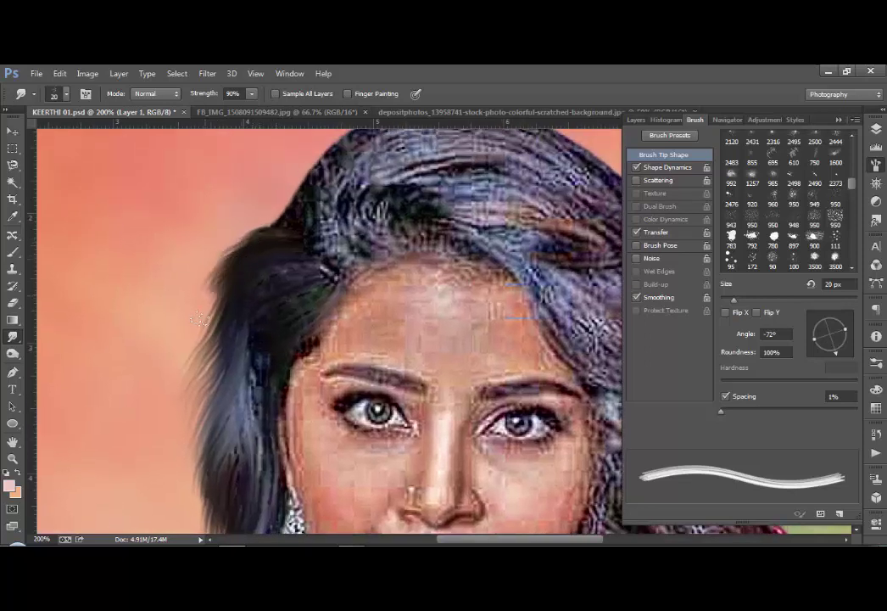
mouse_move(237, 257)
left_mouse_down()
mouse_move(221, 388)
mouse_move(194, 442)
left_mouse_up()
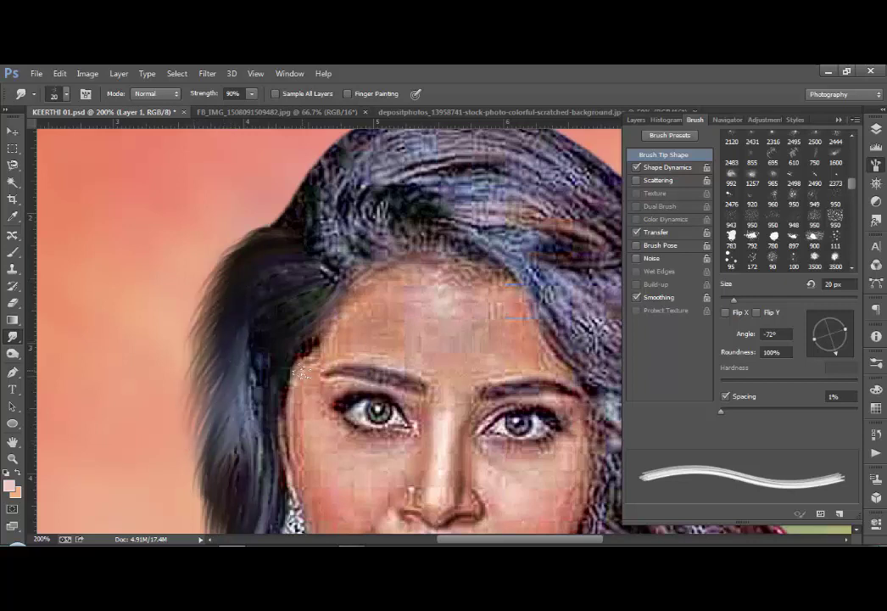
scroll(301, 373, "down", 1)
Rotate the Smudge brush tip angle to about -4°
scroll(346, 410, "down", 1)
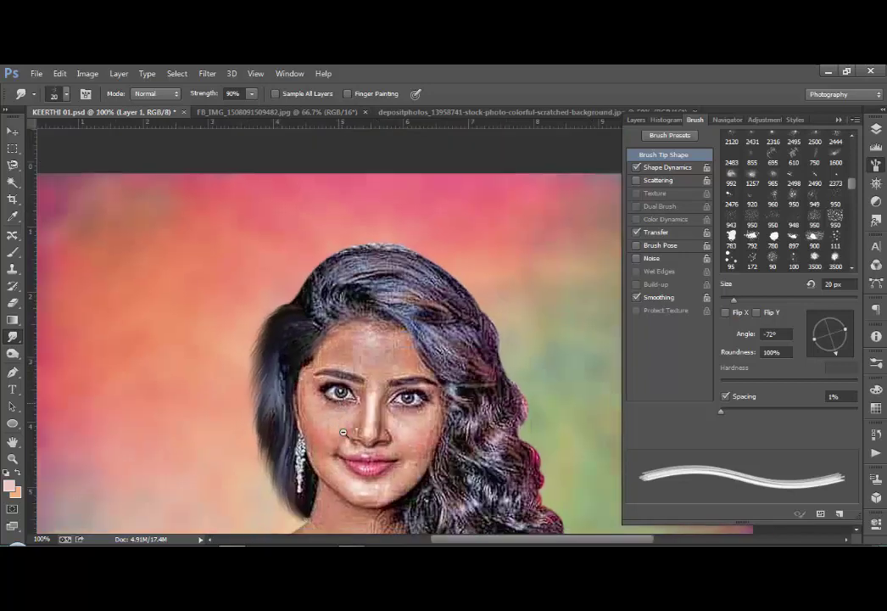
scroll(313, 449, "up", 1)
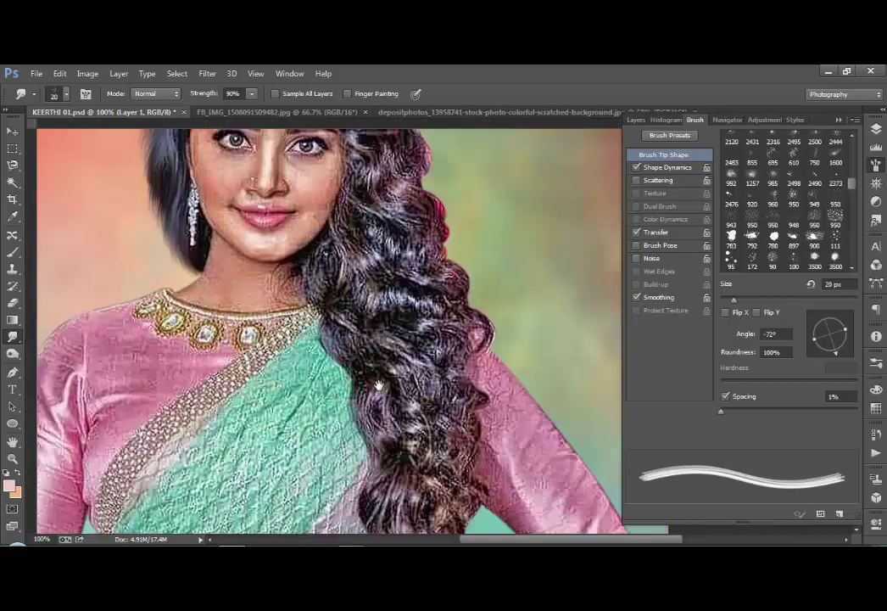
left_click_drag(374, 228, 384, 377)
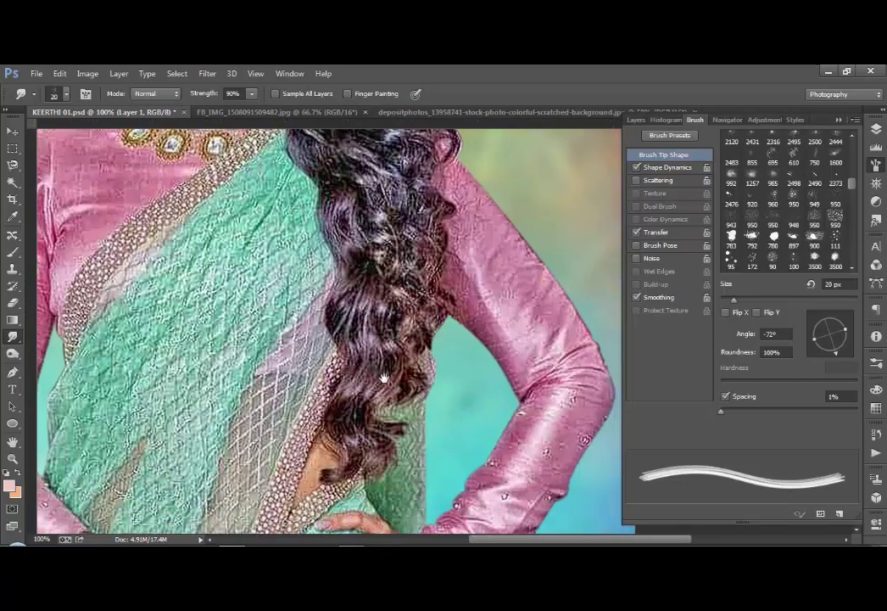
scroll(370, 370, "up", 1)
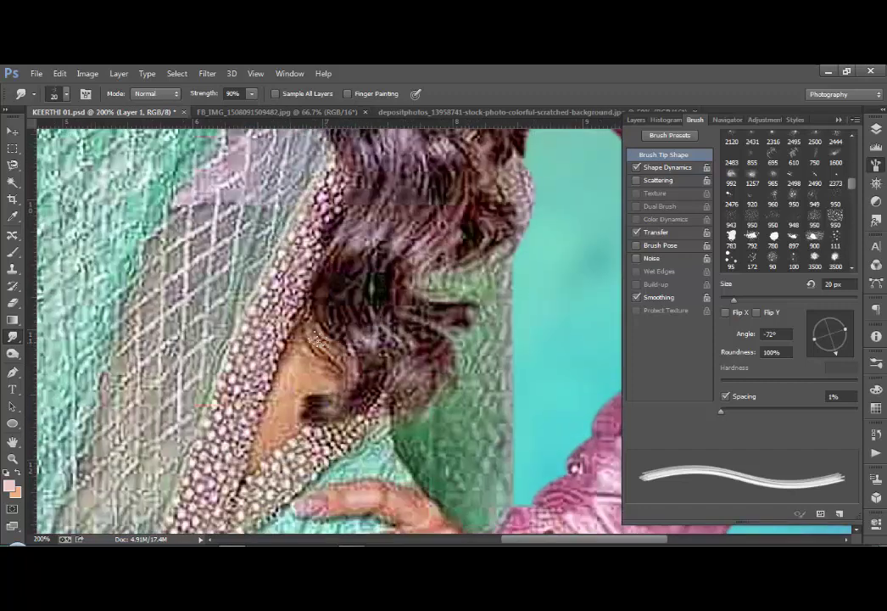
left_click_drag(836, 357, 844, 328)
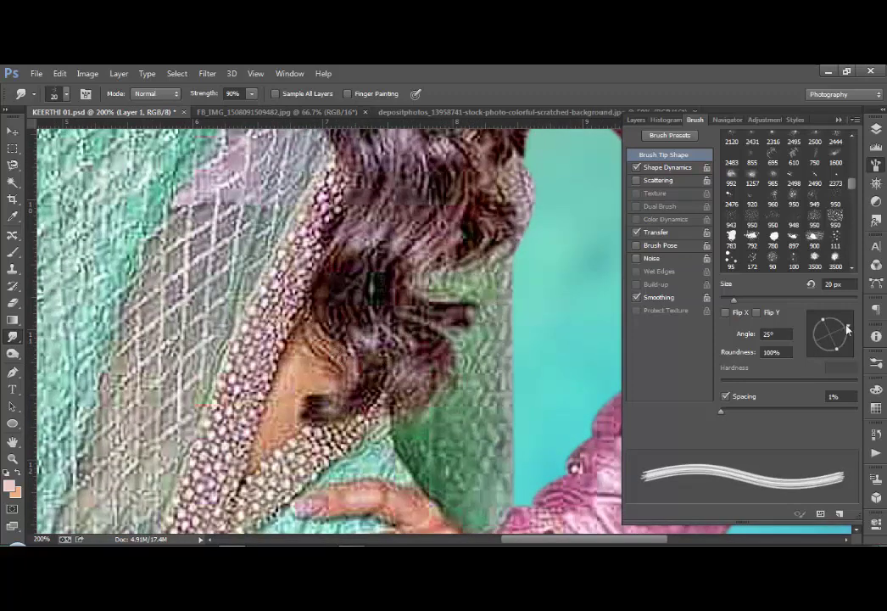
left_click_drag(847, 329, 849, 341)
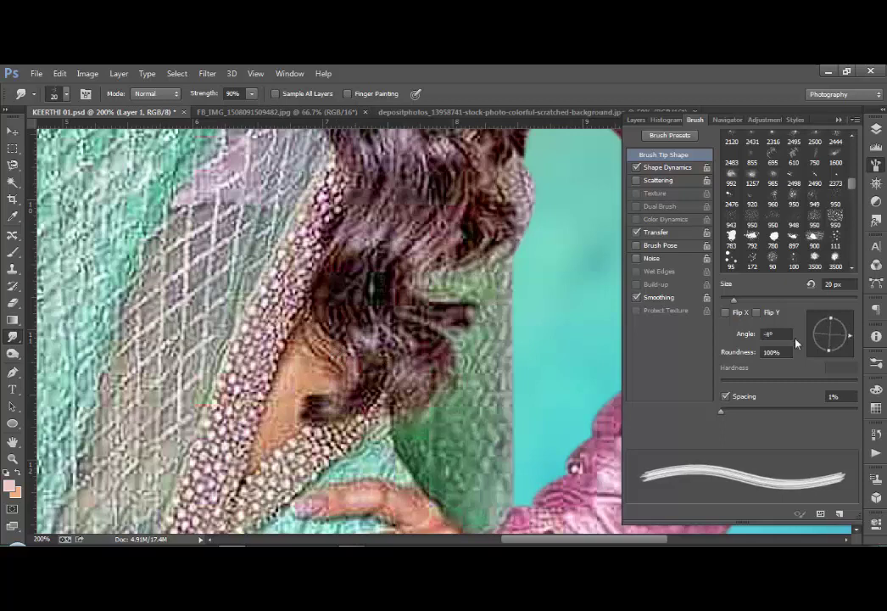
Smudge the hair strands near the ear and face down over the skin
left_click_drag(310, 316, 341, 392)
left_click_drag(327, 323, 348, 373)
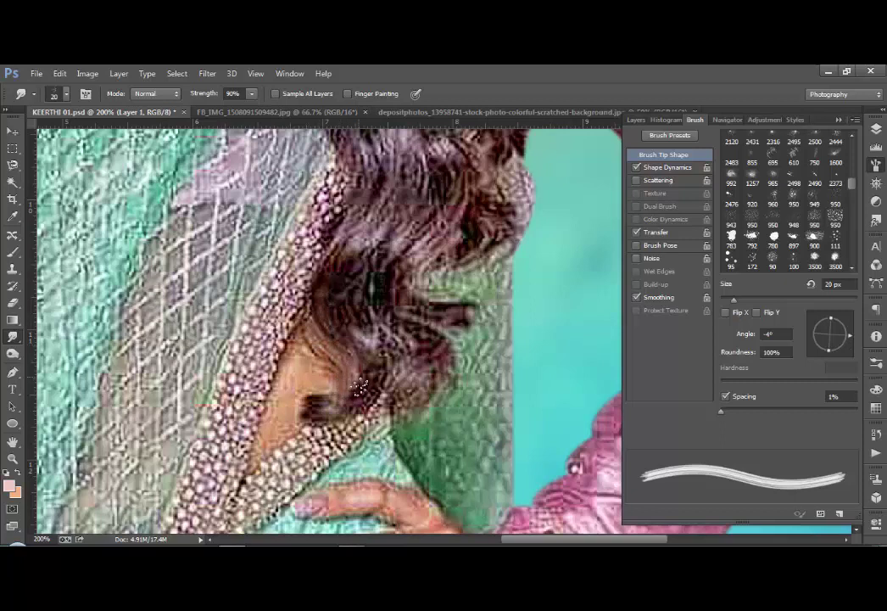
left_click_drag(369, 297, 363, 414)
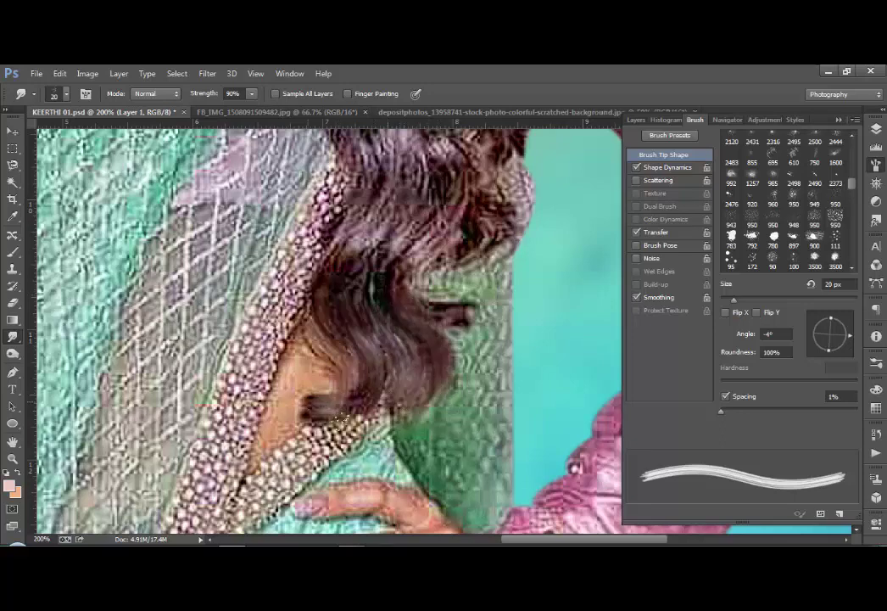
Tilt the Smudge brush tip to about -13°
scroll(372, 271, "up", 2)
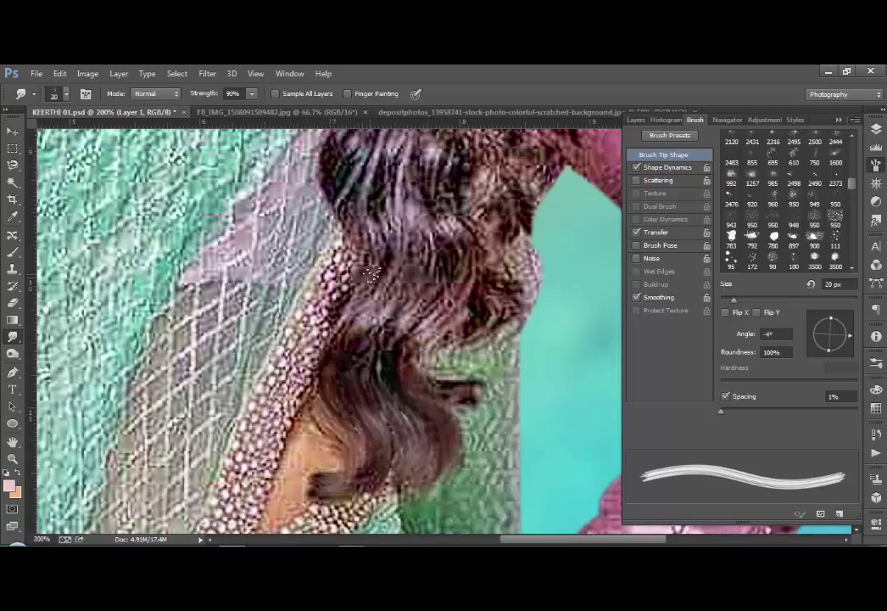
left_click_drag(851, 339, 849, 327)
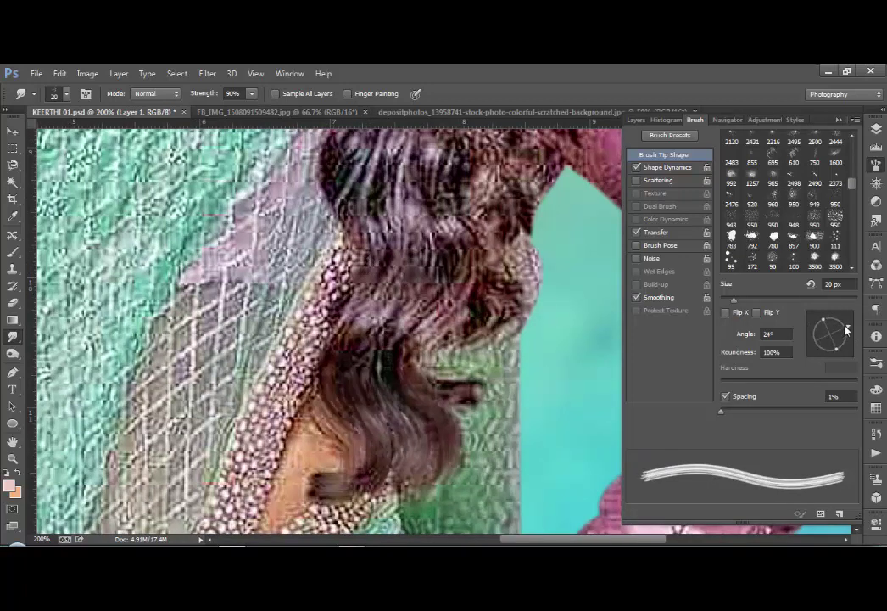
left_click_drag(846, 330, 850, 342)
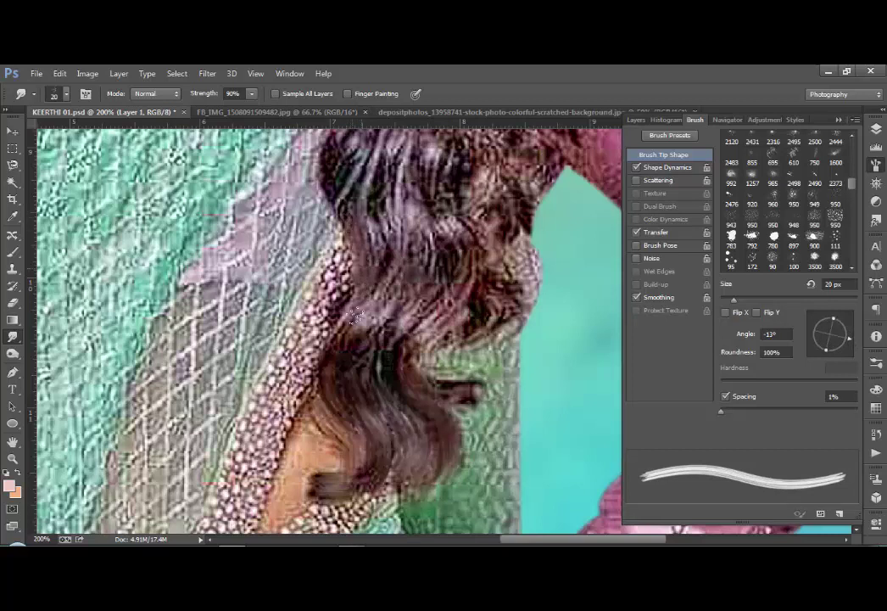
Smudge the textured hair below the ear and its right edge into downward strands
mouse_move(370, 219)
left_mouse_down()
mouse_move(395, 244)
mouse_move(434, 243)
mouse_move(456, 312)
left_mouse_up()
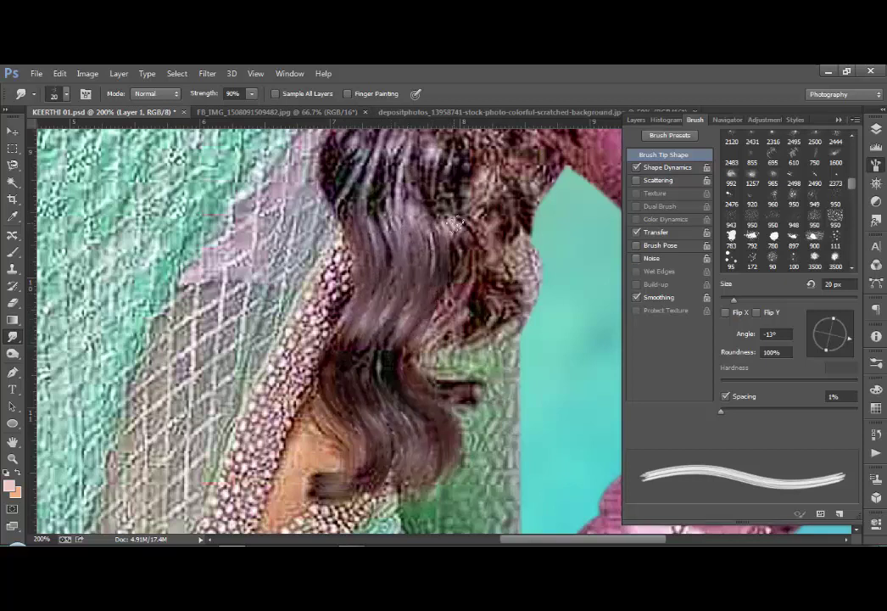
mouse_move(456, 223)
left_mouse_down()
mouse_move(425, 346)
mouse_move(388, 371)
mouse_move(361, 345)
left_mouse_up()
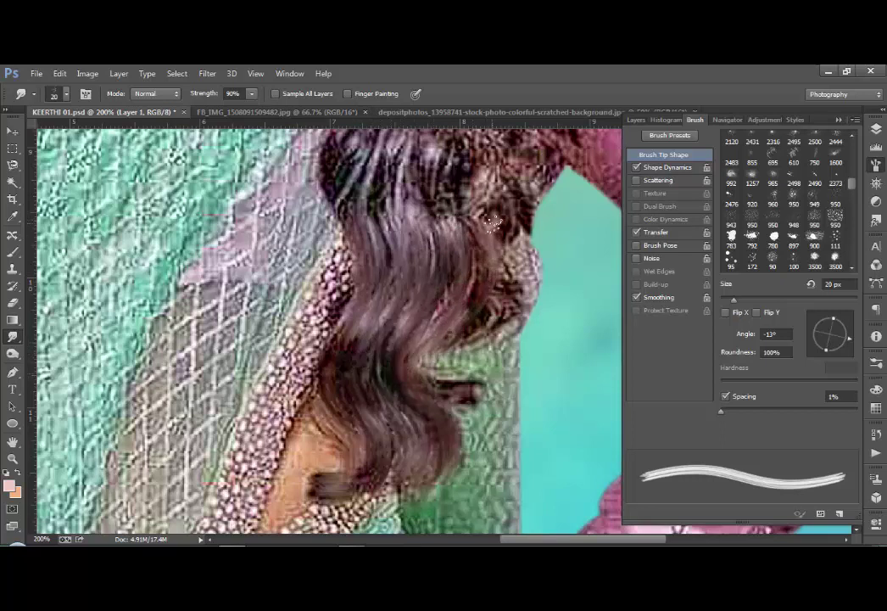
left_click_drag(492, 222, 490, 324)
left_click_drag(492, 216, 491, 323)
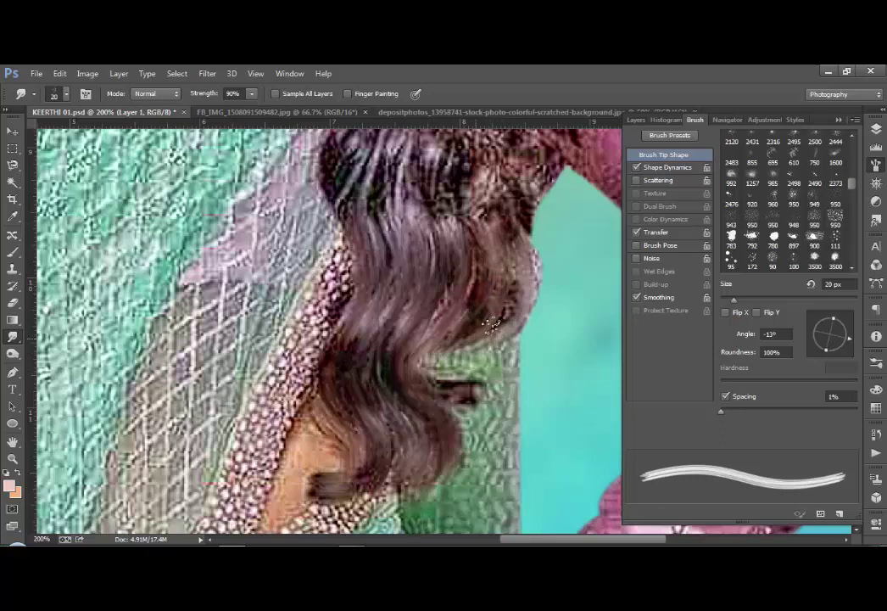
left_click_drag(517, 222, 514, 348)
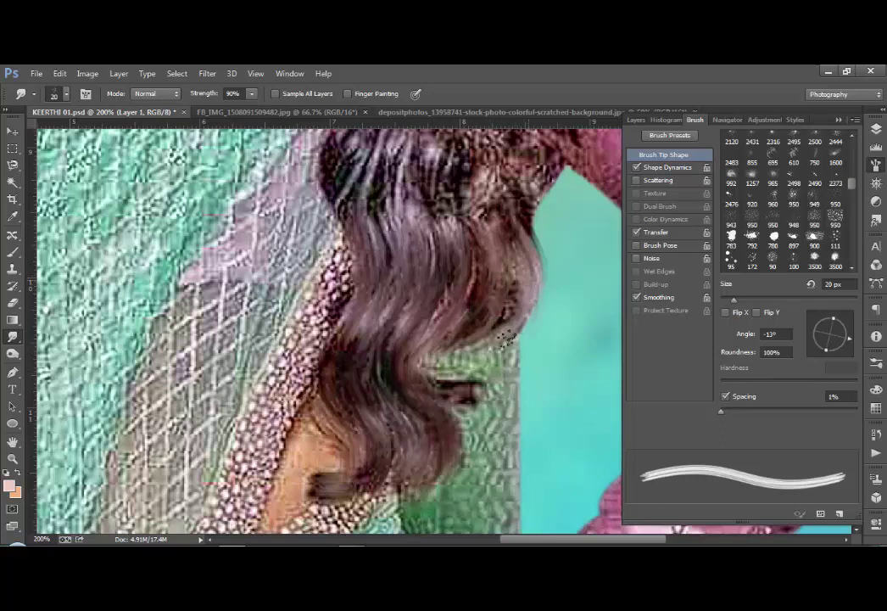
left_click_drag(458, 322, 414, 451)
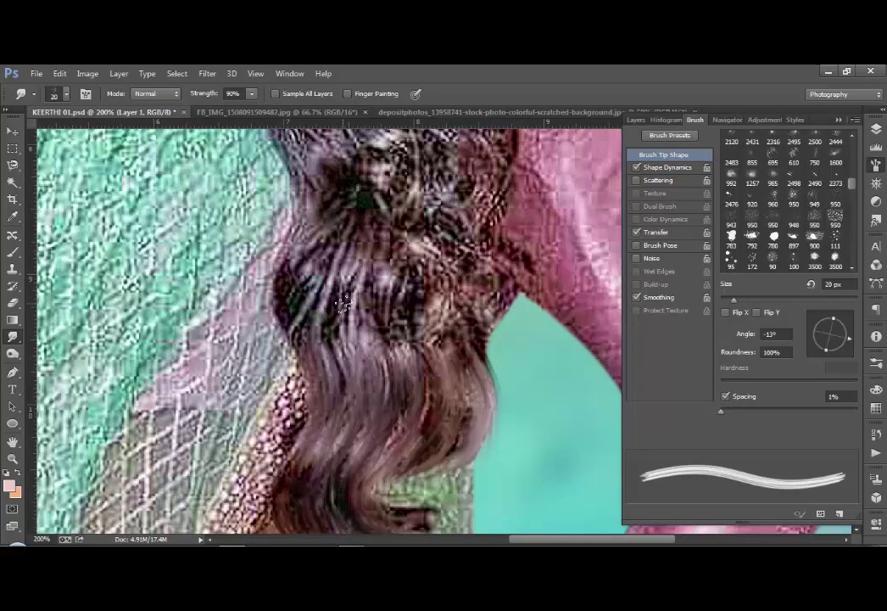
Enlarge the brush to 30 px, angle the tip to 141°, and smudge down the hair's left edge
key("bracketright")
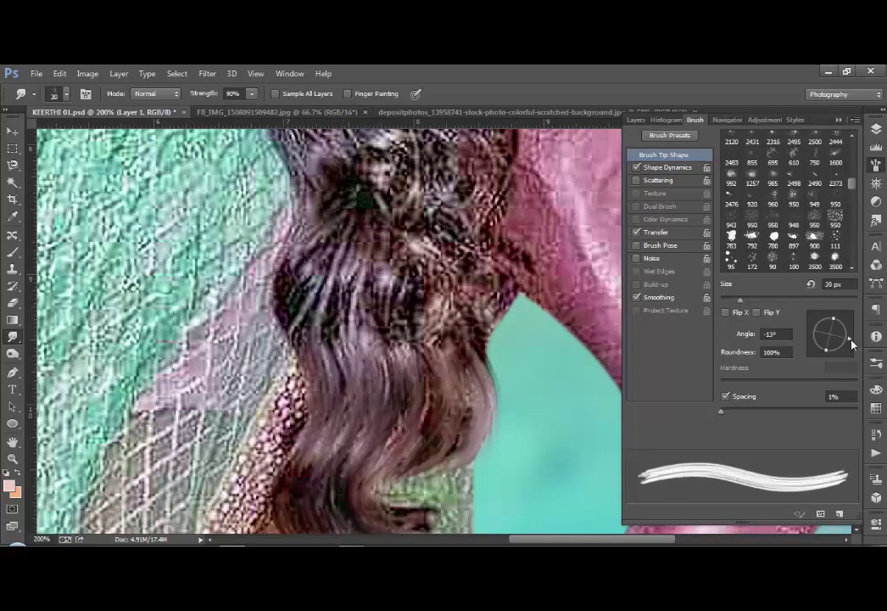
mouse_move(851, 341)
left_mouse_down()
mouse_move(810, 340)
mouse_move(817, 323)
left_mouse_up()
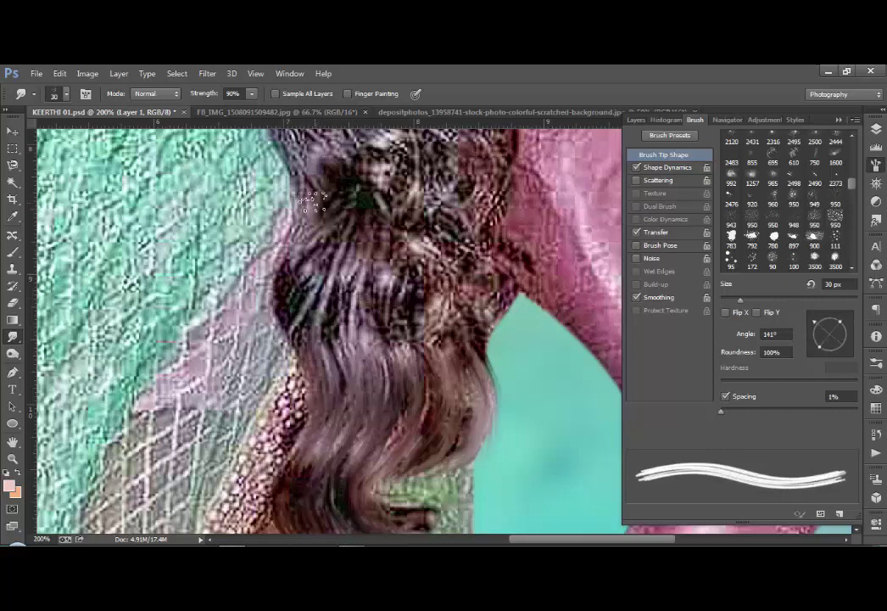
left_click_drag(299, 208, 280, 322)
left_click_drag(331, 212, 339, 400)
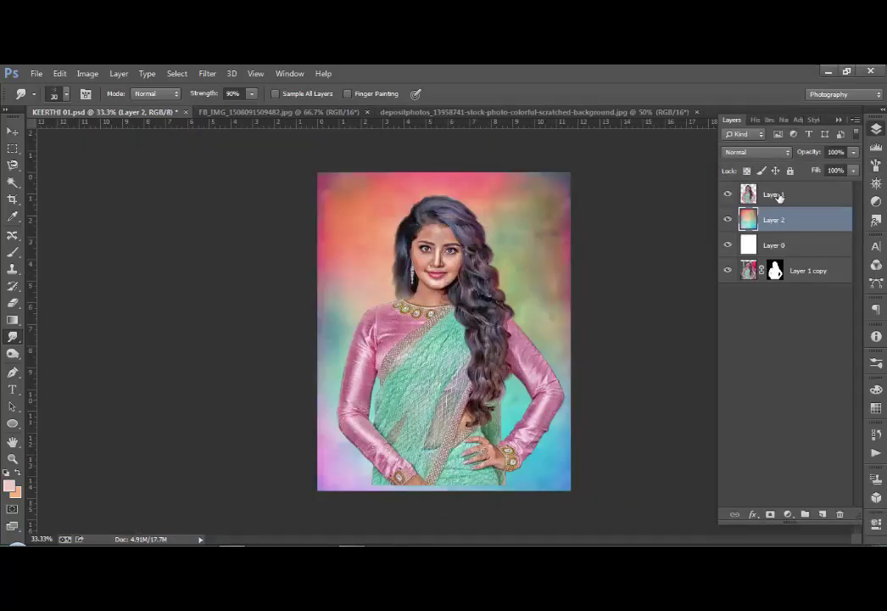
Select Layer 1 and zoom in to inspect the smudged hair up close
left_click(779, 197)
key("h")
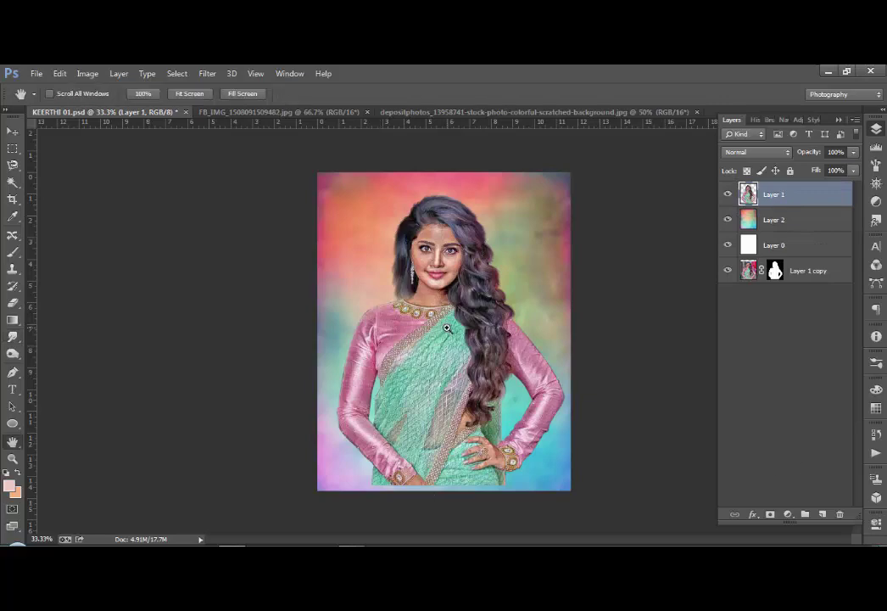
scroll(447, 328, "up", 2)
scroll(420, 398, "up", 1)
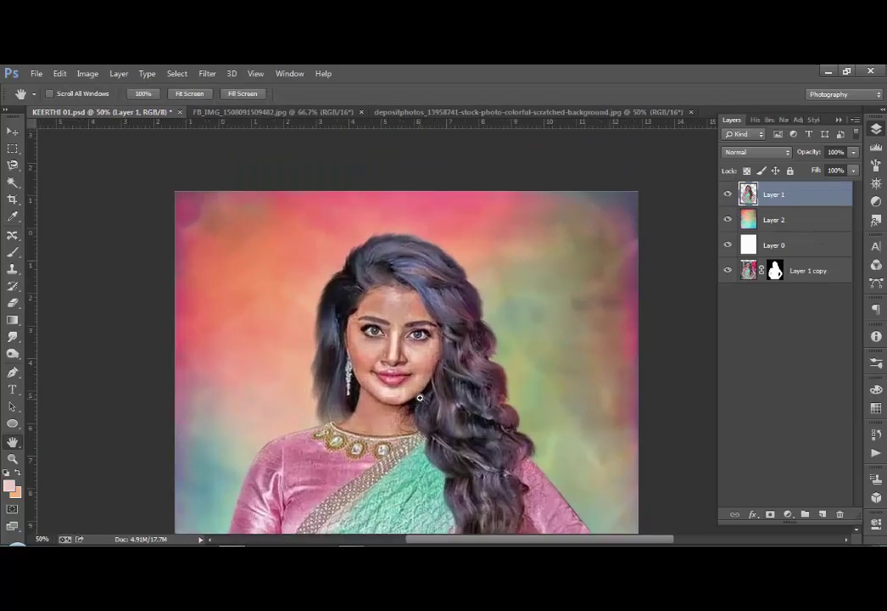
scroll(419, 398, "up", 1)
scroll(411, 400, "up", 1)
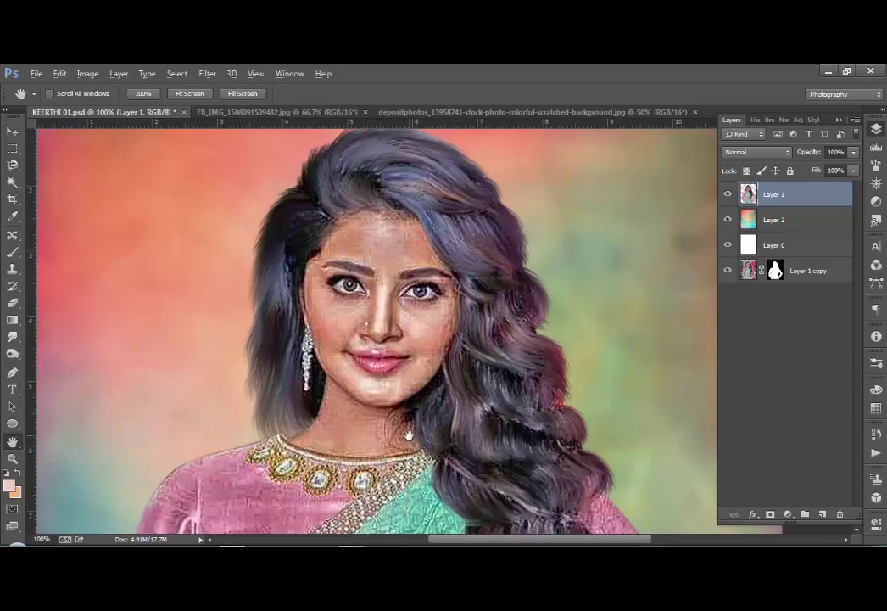
Choose the Blur tool and show its brush tip settings
scroll(408, 435, "down", 1)
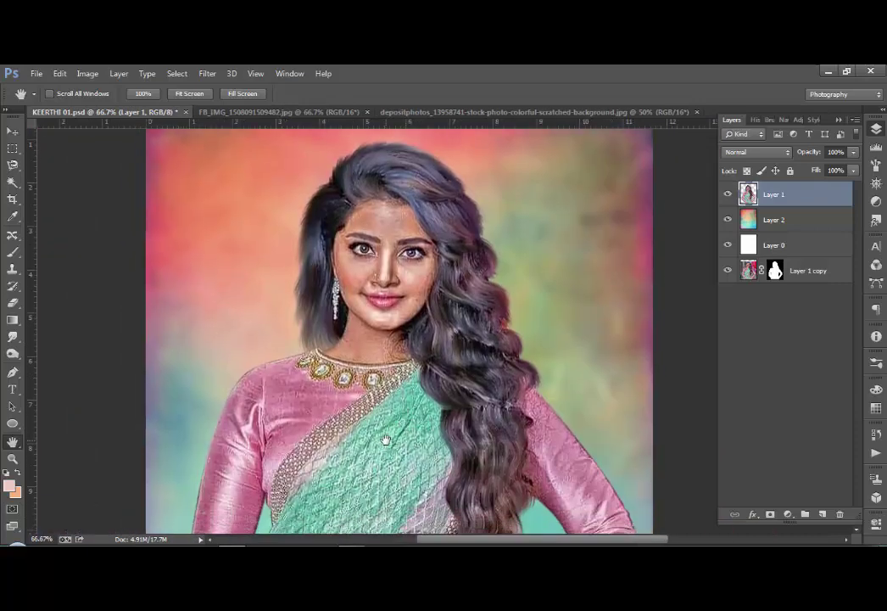
left_click(11, 338)
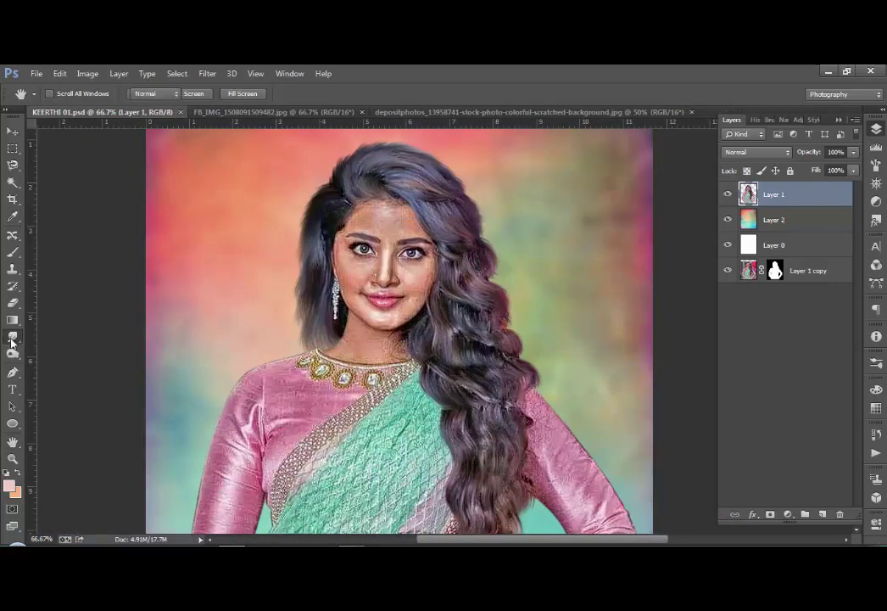
left_click(877, 166)
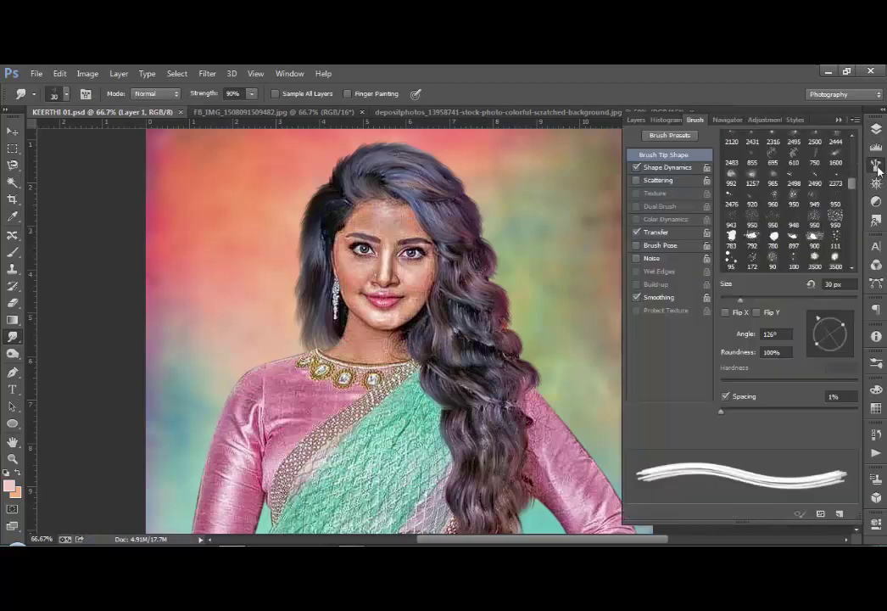
Pick the 65 px soft round brush tip, hide the Brush panel, and zoom out to 33.3%
left_click(852, 268)
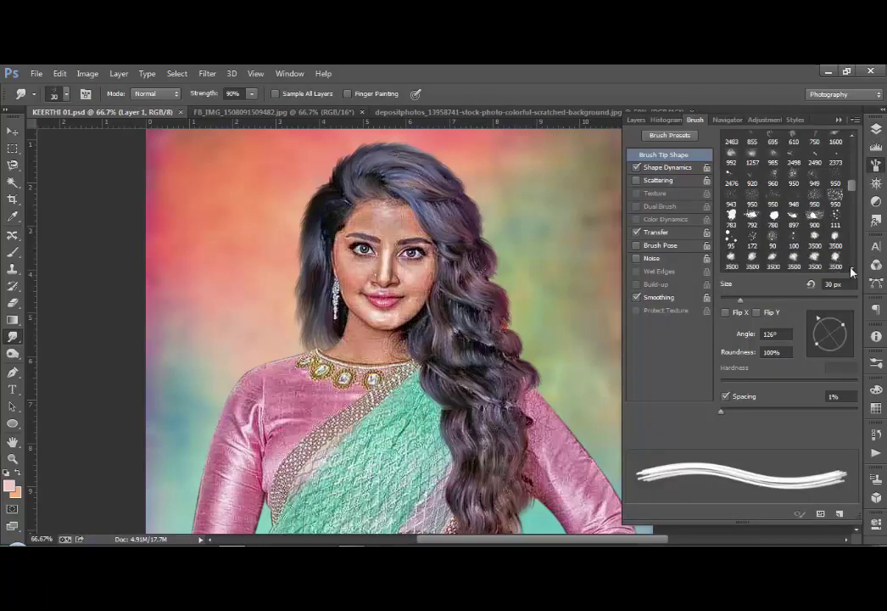
scroll(855, 184, "up", 3)
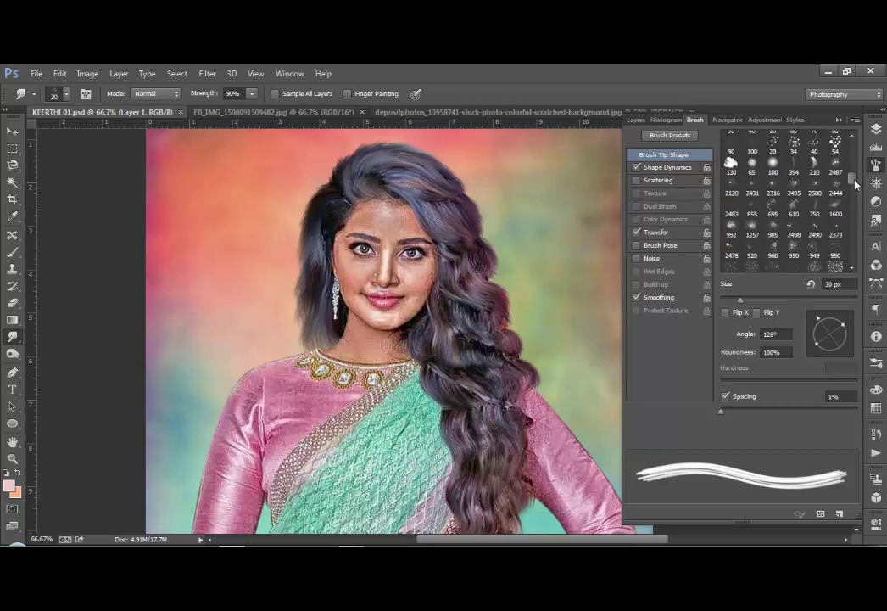
left_click(751, 164)
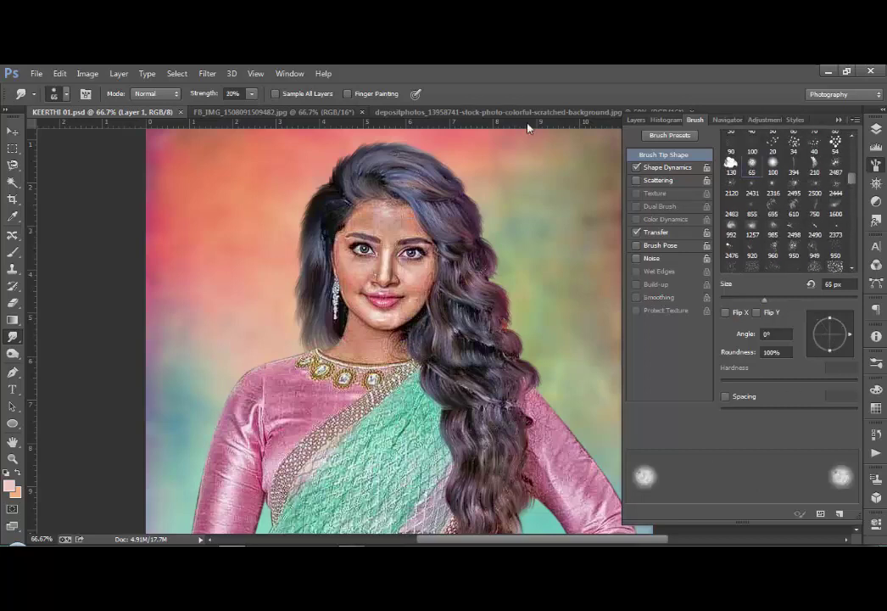
left_click(877, 169)
scroll(443, 395, "down", 5)
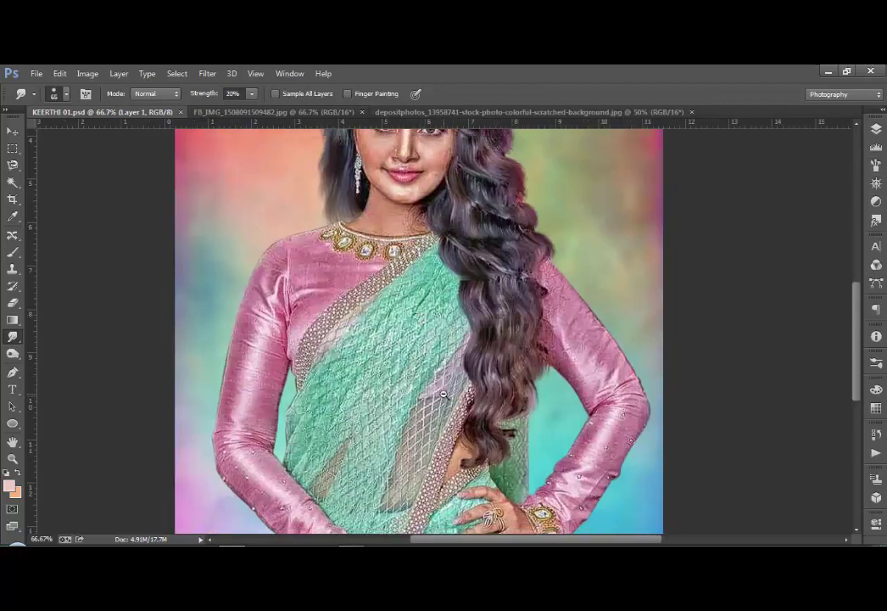
key("ctrl+minus")
key("ctrl+minus")
Duplicate Layer 2 to the top of the stack and add a layer mask to it
key("v")
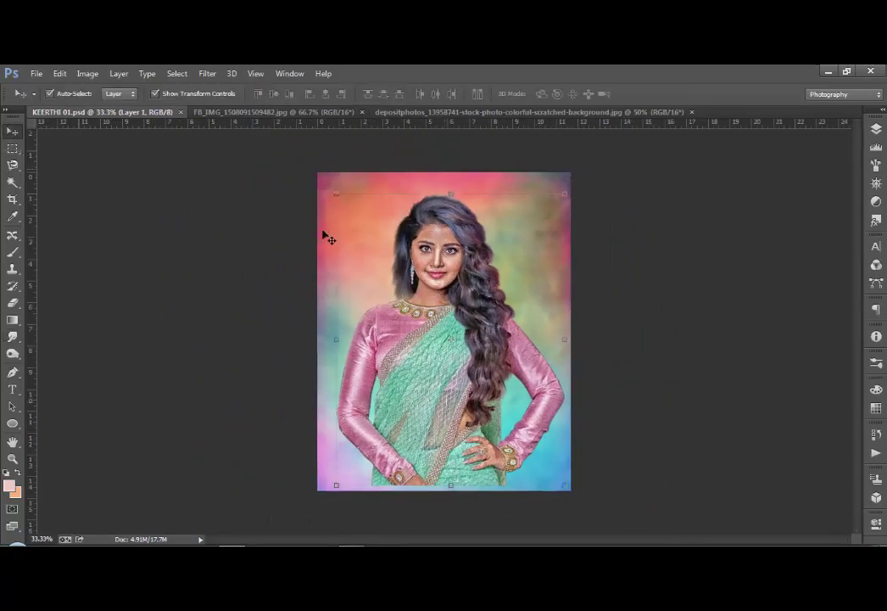
left_click(877, 129)
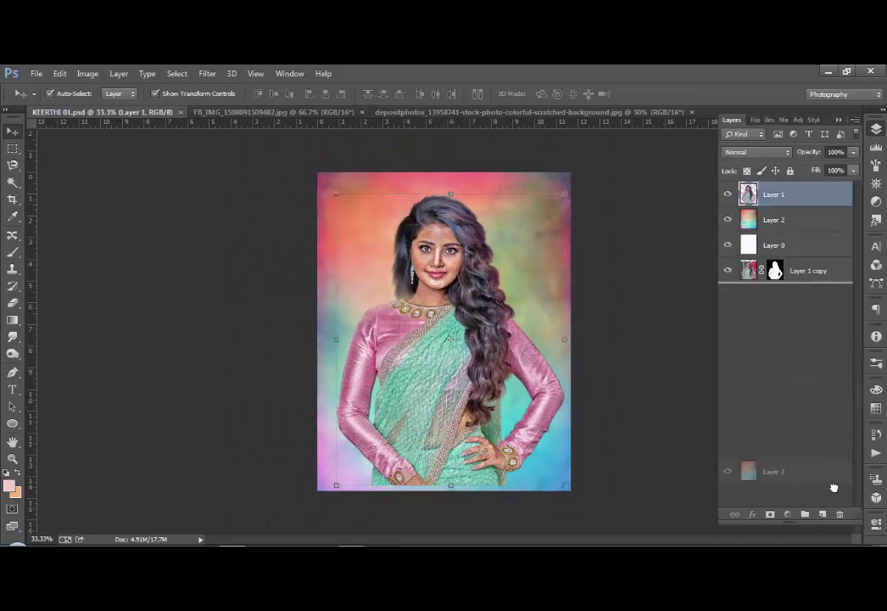
mouse_move(794, 224)
left_mouse_down()
mouse_move(822, 514)
mouse_move(799, 198)
mouse_move(799, 207)
left_mouse_up()
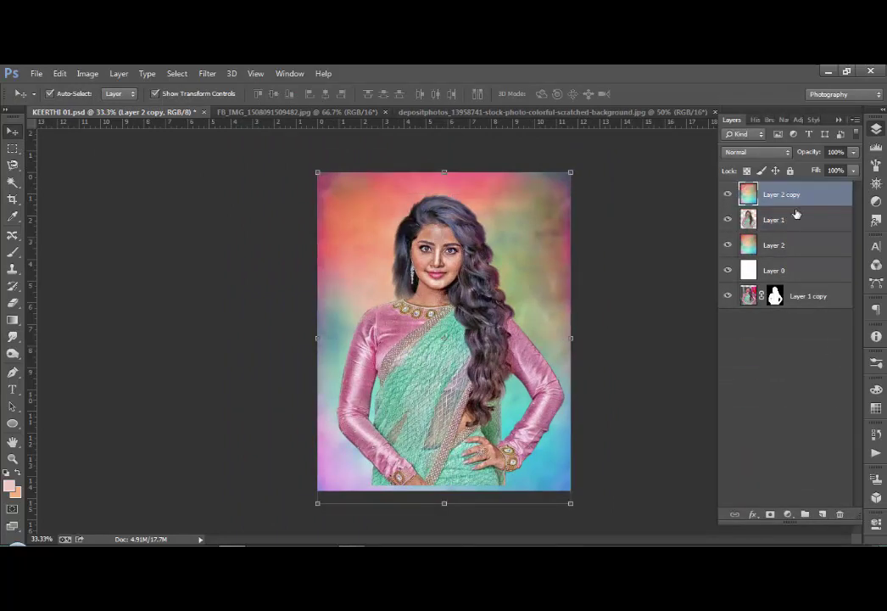
left_click(771, 514)
Reset colours to black and white, choose the Brush tool, and select its size value
key("d")
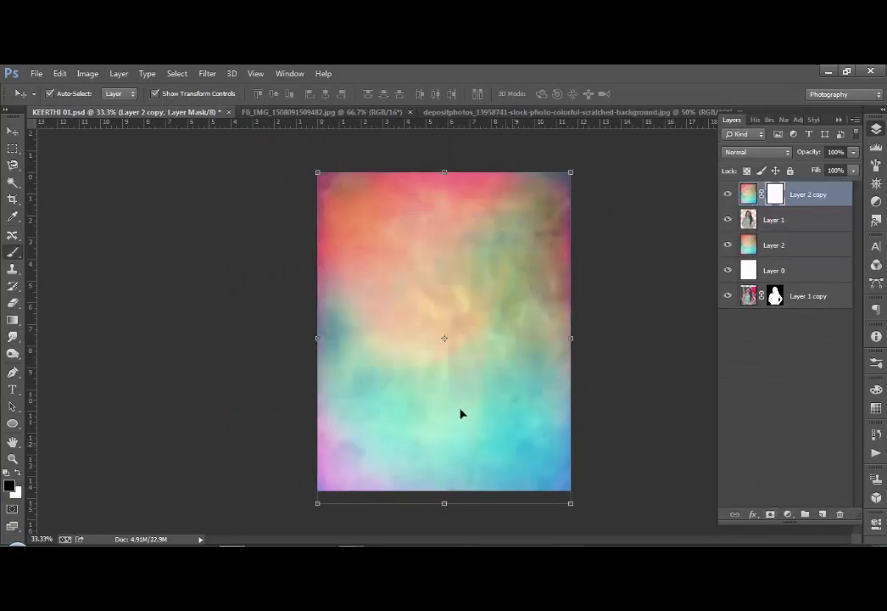
key("b")
right_click(416, 180)
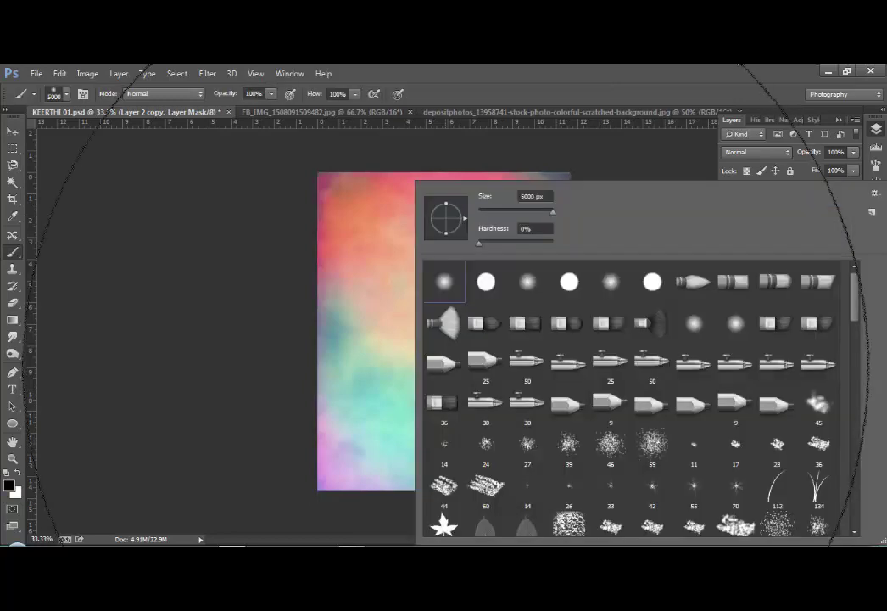
double_click(532, 196)
Set brush size 57, enlarge to about 1300 px, and paint black on the mask to reveal her hair and dress
type("57")
key("Return")
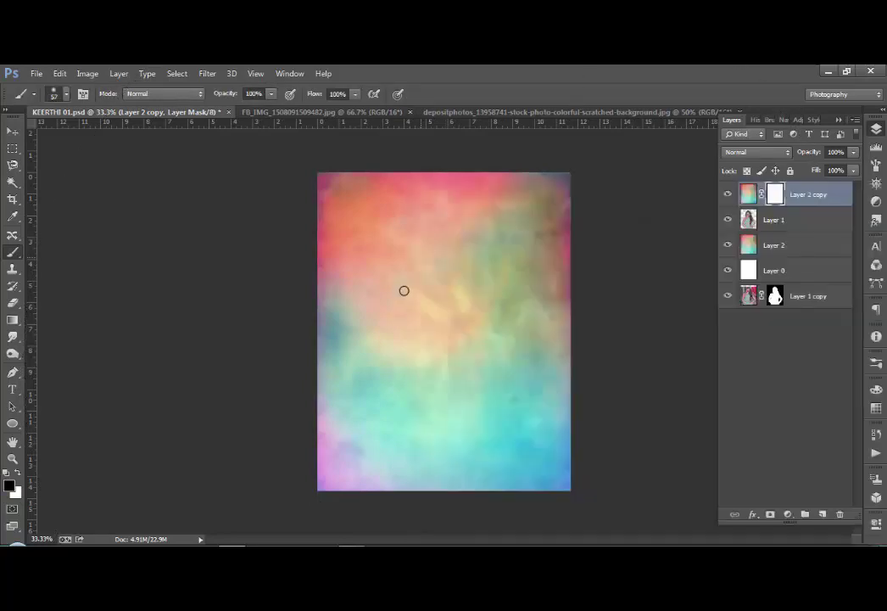
key("bracketright")
key("bracketright")
key("bracketright")
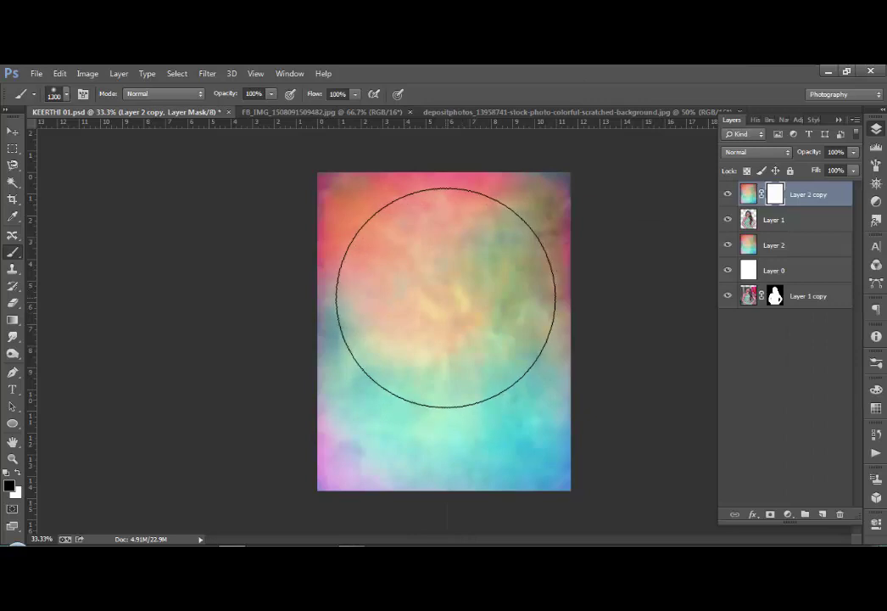
key("bracketright")
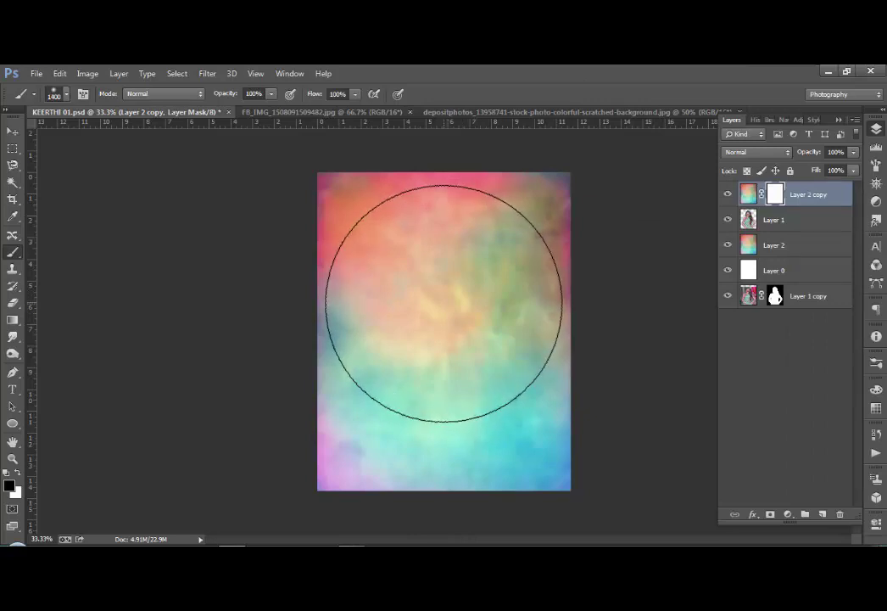
left_click(443, 303)
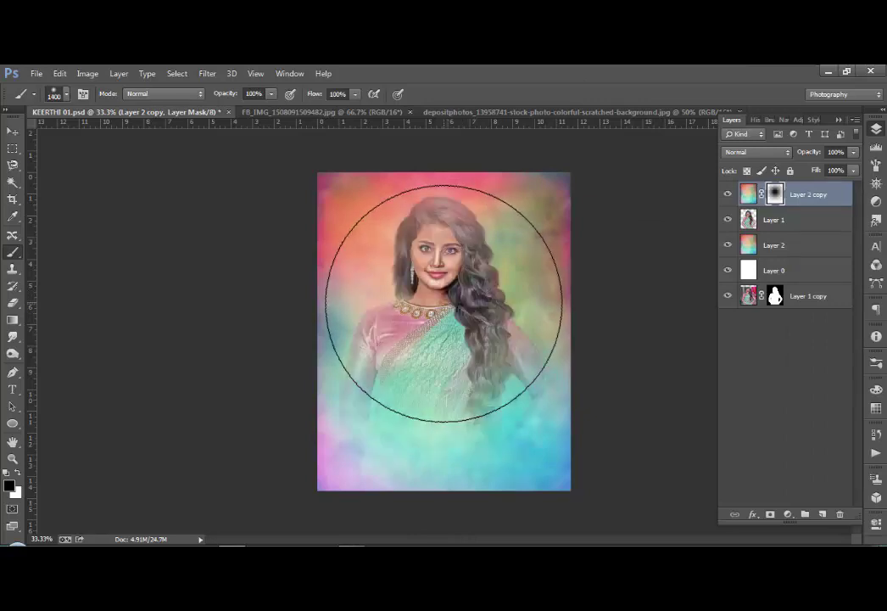
key("bracketleft")
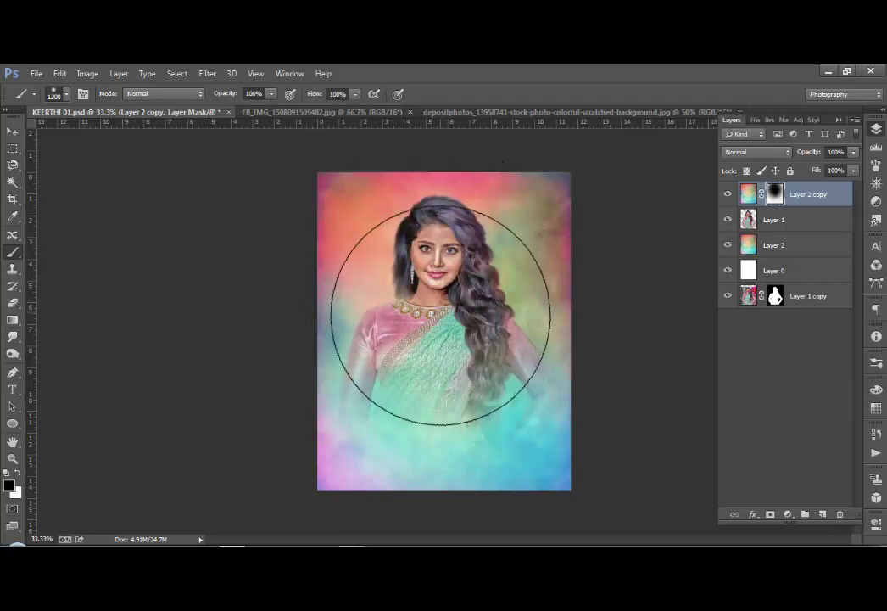
mouse_move(436, 245)
left_mouse_down()
mouse_move(443, 335)
mouse_move(445, 281)
left_mouse_up()
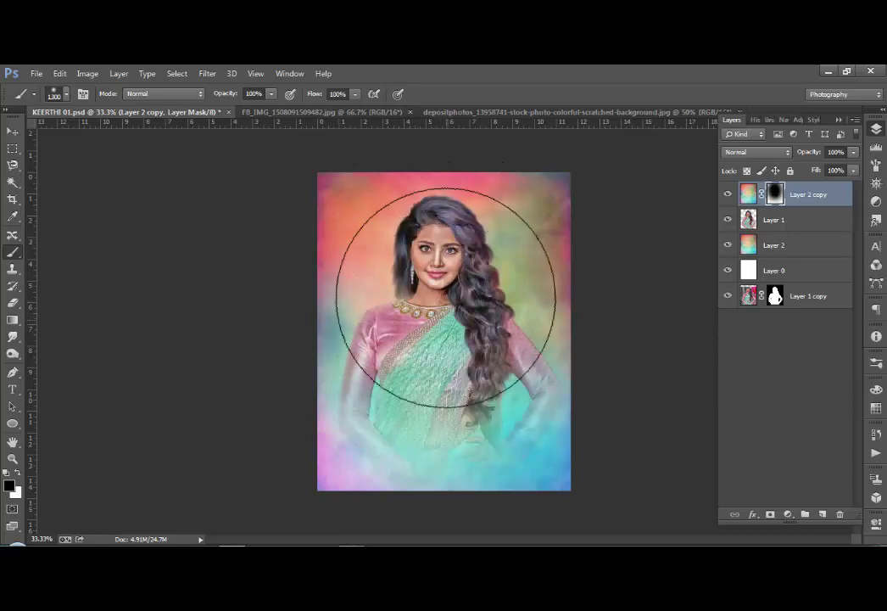
At 900 px and 50% opacity, softly reveal her face, neck and dress
key("bracketleft")
key("bracketleft")
key("bracketleft")
key("bracketleft")
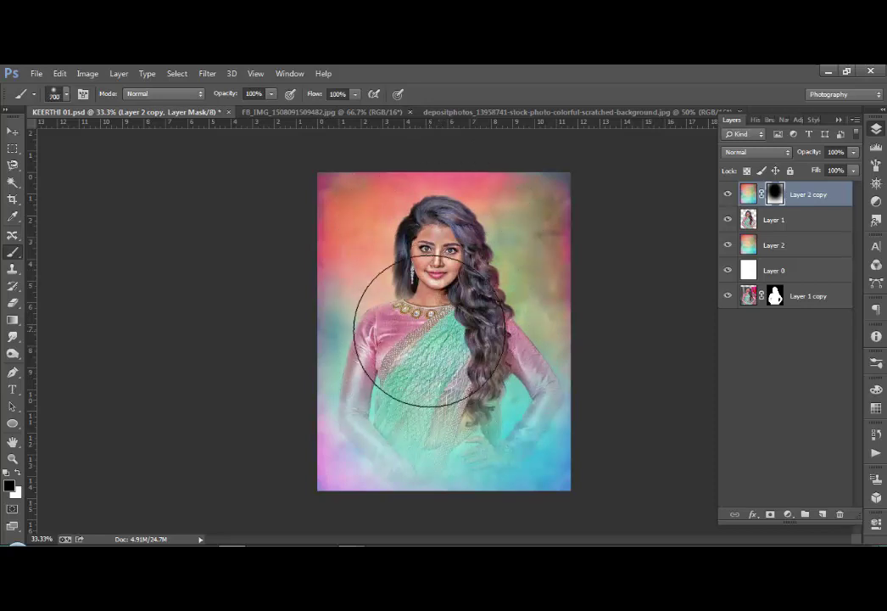
key("5")
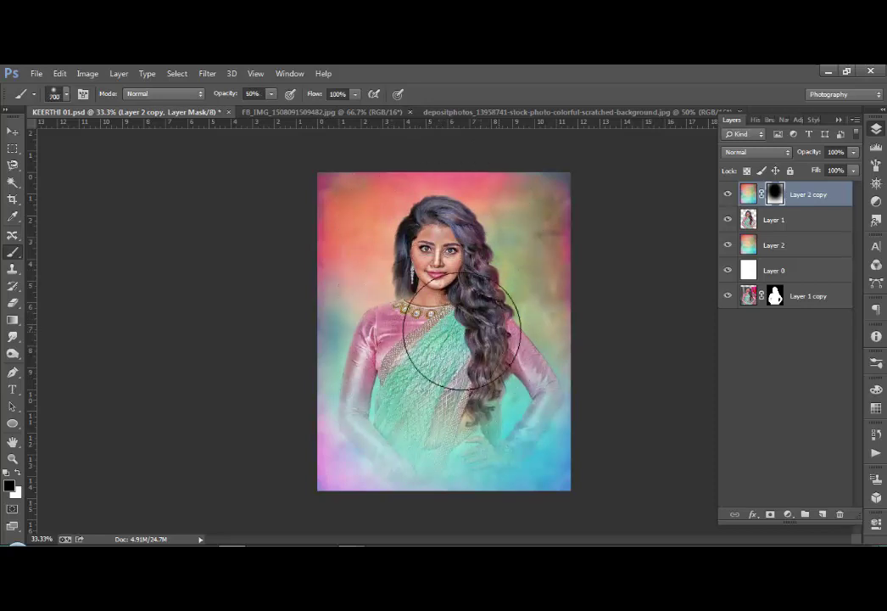
mouse_move(461, 330)
left_mouse_down()
mouse_move(409, 267)
mouse_move(386, 362)
mouse_move(429, 372)
left_mouse_up()
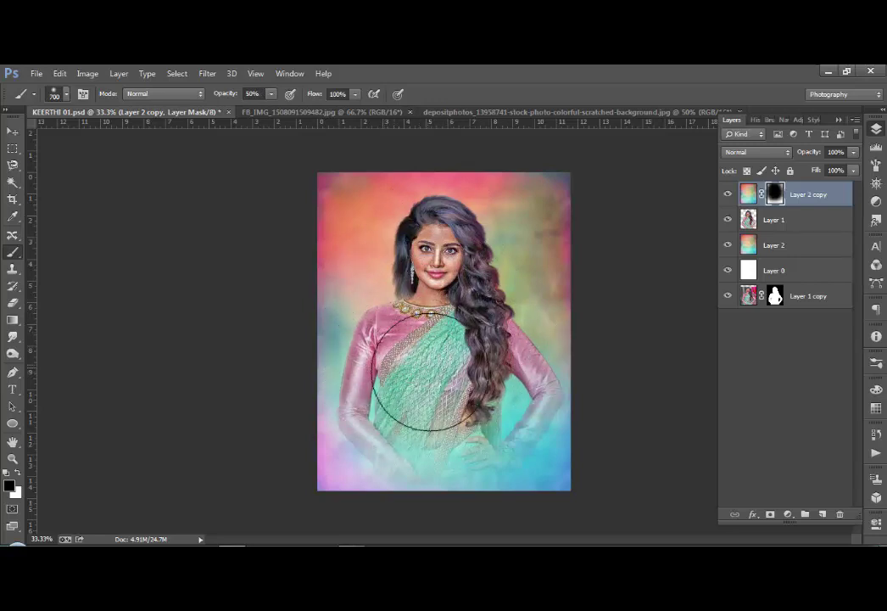
Paint white at 30% opacity to fade the lower dress and hands into the background
key("3")
key("x")
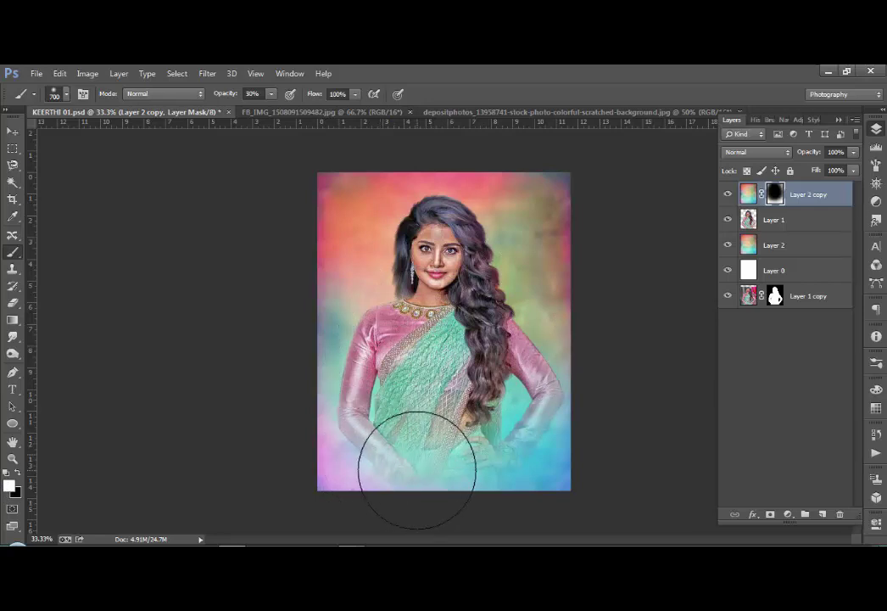
mouse_move(418, 469)
left_mouse_down()
mouse_move(397, 495)
mouse_move(367, 451)
mouse_move(491, 467)
mouse_move(477, 476)
mouse_move(337, 454)
mouse_move(367, 485)
mouse_move(496, 481)
mouse_move(400, 518)
mouse_move(306, 469)
mouse_move(477, 535)
mouse_move(626, 496)
mouse_move(372, 503)
mouse_move(518, 530)
left_mouse_up()
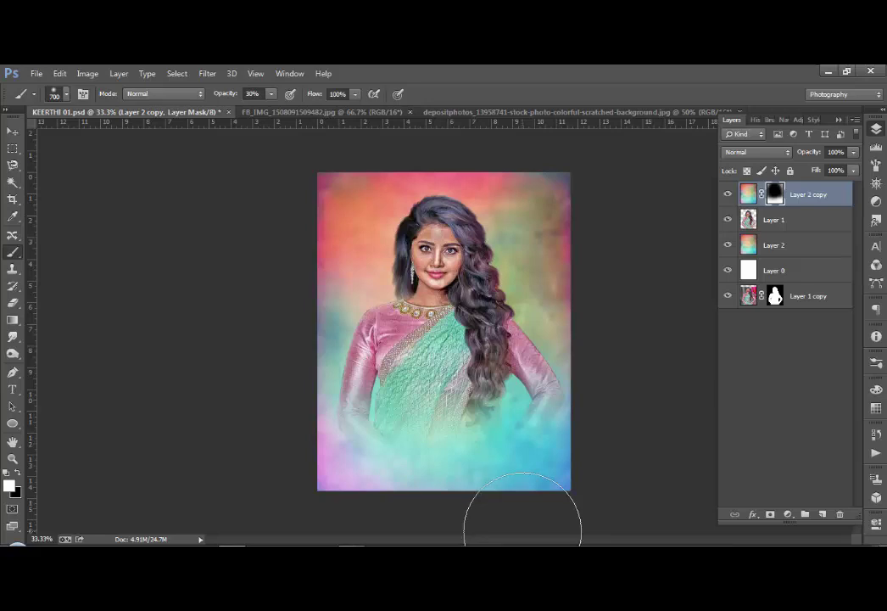
Paint black with a 500 px brush to reveal more of the lower saree and chest
key("x")
key("bracketright")
key("bracketright")
key("bracketleft")
key("bracketleft")
key("bracketleft")
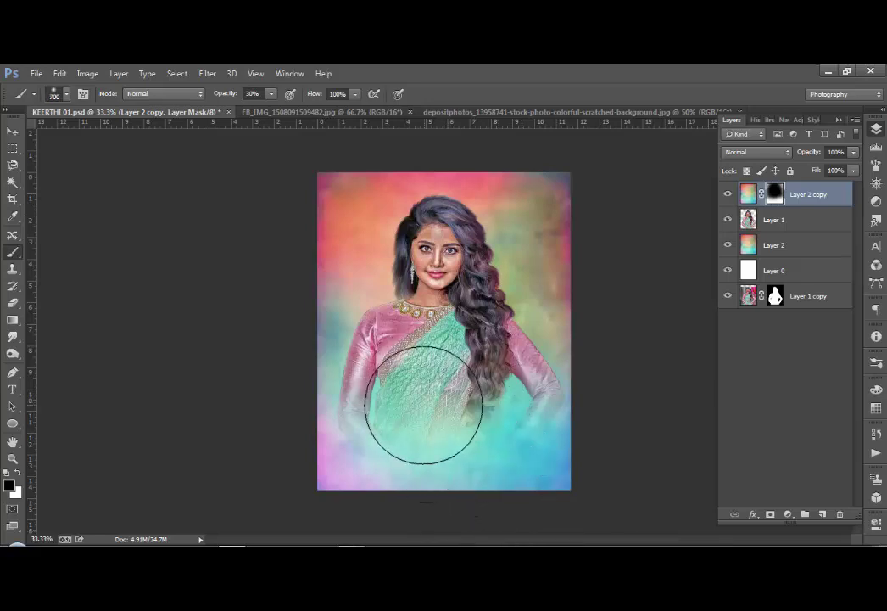
left_click_drag(422, 397, 406, 363)
mouse_move(486, 383)
left_mouse_down()
mouse_move(401, 362)
mouse_move(416, 377)
mouse_move(407, 347)
mouse_move(432, 392)
mouse_move(492, 386)
mouse_move(496, 367)
mouse_move(525, 377)
mouse_move(511, 361)
mouse_move(376, 383)
mouse_move(484, 408)
mouse_move(407, 380)
mouse_move(407, 347)
mouse_move(388, 397)
mouse_move(479, 402)
mouse_move(432, 377)
mouse_move(428, 395)
mouse_move(491, 386)
mouse_move(416, 377)
left_mouse_up()
Fully reveal her chest at 100% opacity, then set 50% opacity and a 700 px brush
key("0")
mouse_move(420, 332)
left_mouse_down()
mouse_move(440, 367)
mouse_move(430, 376)
mouse_move(420, 347)
mouse_move(436, 330)
mouse_move(505, 326)
mouse_move(371, 363)
mouse_move(426, 336)
mouse_move(433, 373)
mouse_move(475, 366)
mouse_move(430, 386)
mouse_move(450, 408)
left_mouse_up()
key("5")
key("bracketright")
key("bracketright")
Zoom to 66.7% and paint white on the mask to fade the lower arms and saree into haze
key("x")
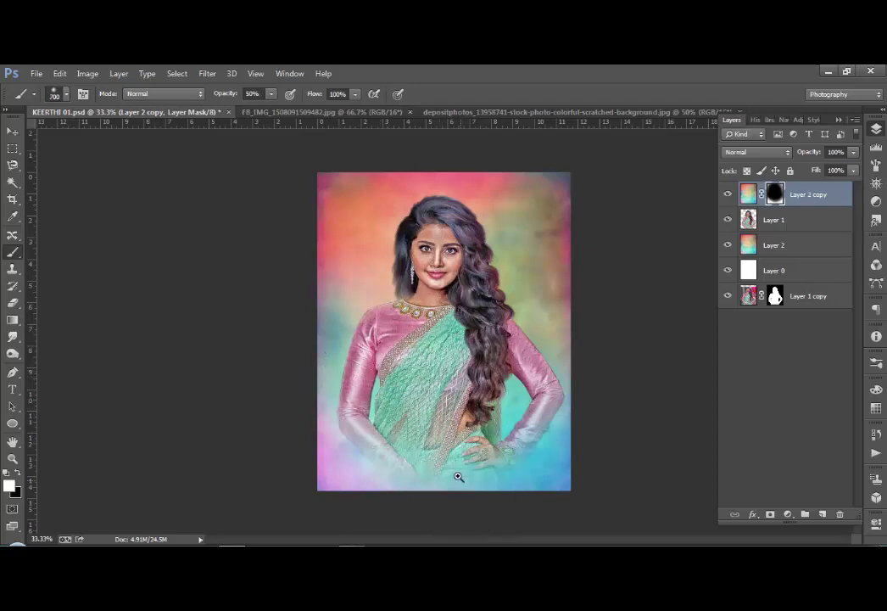
key("ctrl+plus")
scroll(447, 369, "down", 3)
key("ctrl+plus")
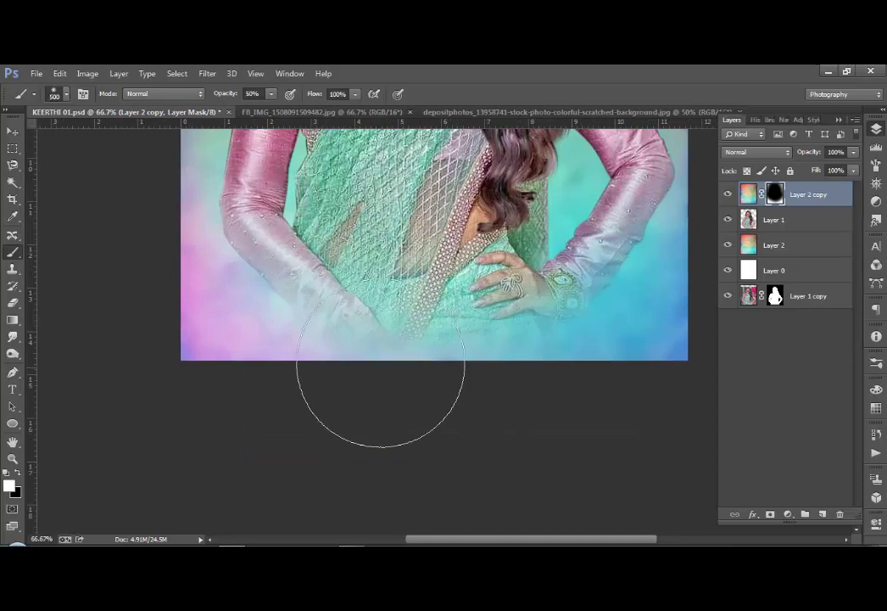
key("bracketleft")
key("bracketright")
key("bracketright")
key("bracketright")
mouse_move(353, 340)
left_mouse_down()
mouse_move(351, 353)
mouse_move(382, 365)
mouse_move(513, 366)
mouse_move(472, 377)
mouse_move(297, 376)
mouse_move(463, 372)
mouse_move(236, 391)
mouse_move(528, 420)
left_mouse_up()
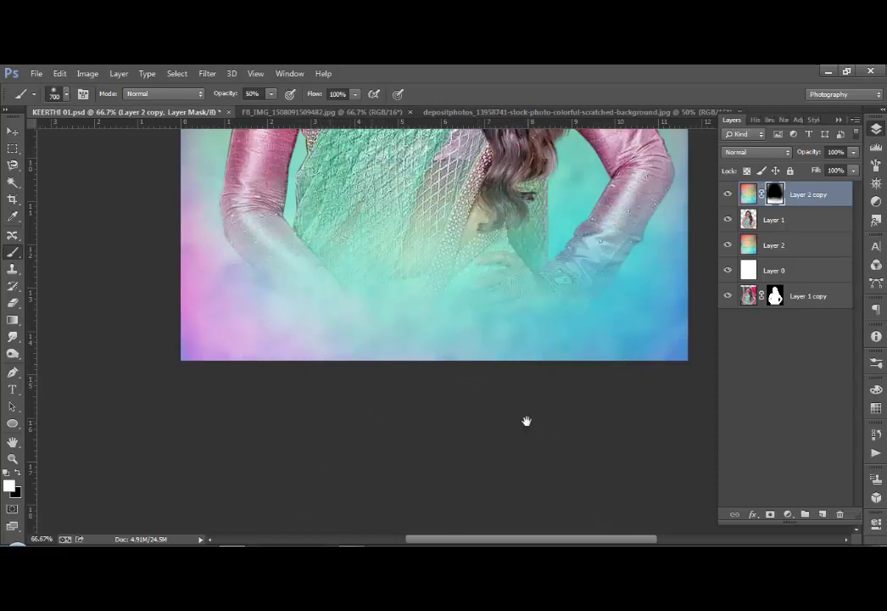
Bring the whole portrait back into view and save the document
key("h")
scroll(490, 300, "down", 1)
left_click_drag(462, 360, 424, 543)
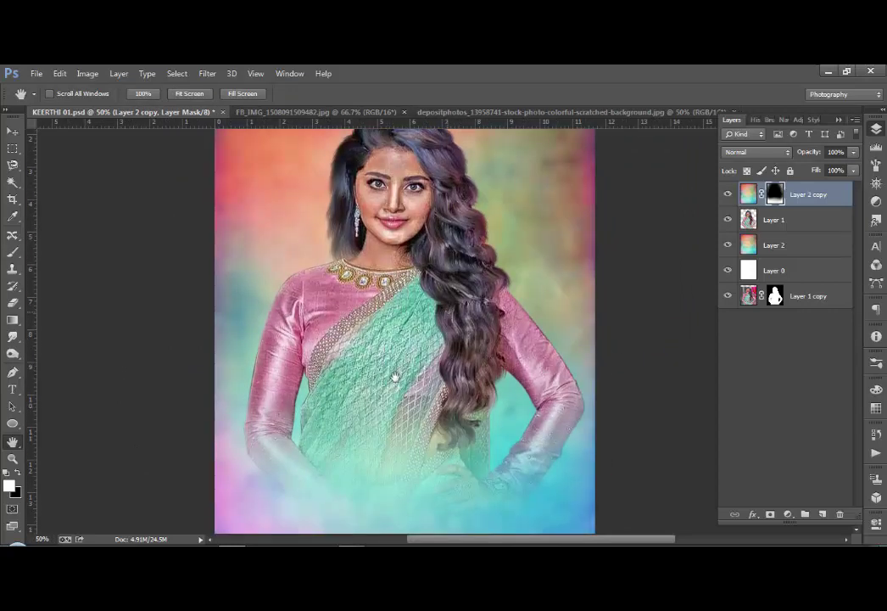
key("ctrl+s")
On Layer 1, smudge along the blouse sleeve edge with a 30 px Smudge brush
left_click(768, 222)
key("r")
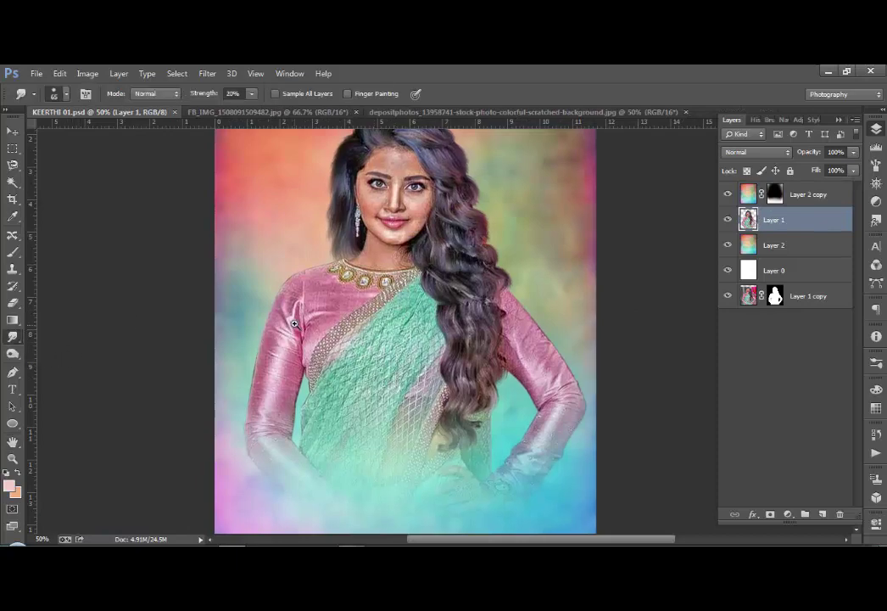
scroll(294, 323, "up", 2)
key("bracketleft")
key("bracketleft")
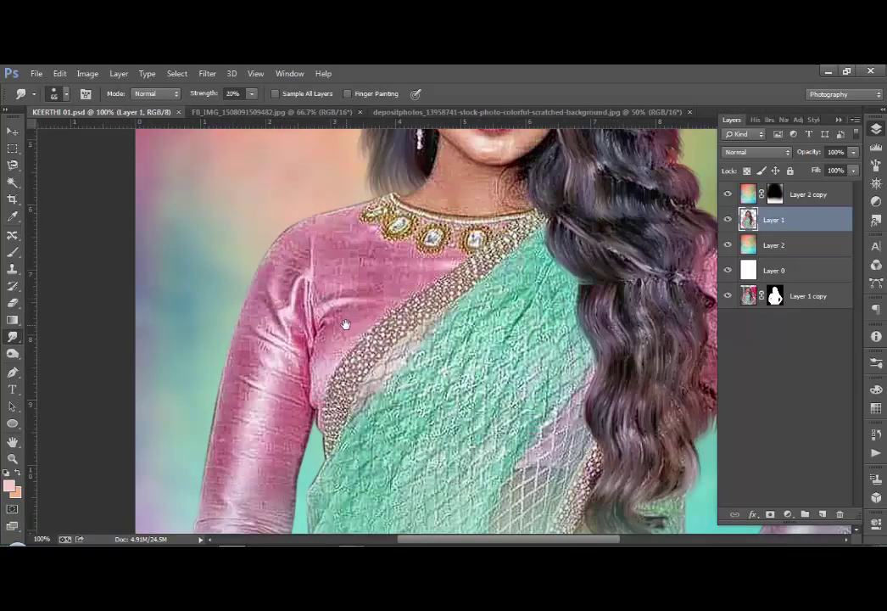
key("bracketleft")
key("bracketleft")
left_click_drag(316, 401, 314, 361)
Smudge the sleeve cuff, then raise smudge strength to 40% and move up to the neckline
left_click_drag(340, 412, 341, 234)
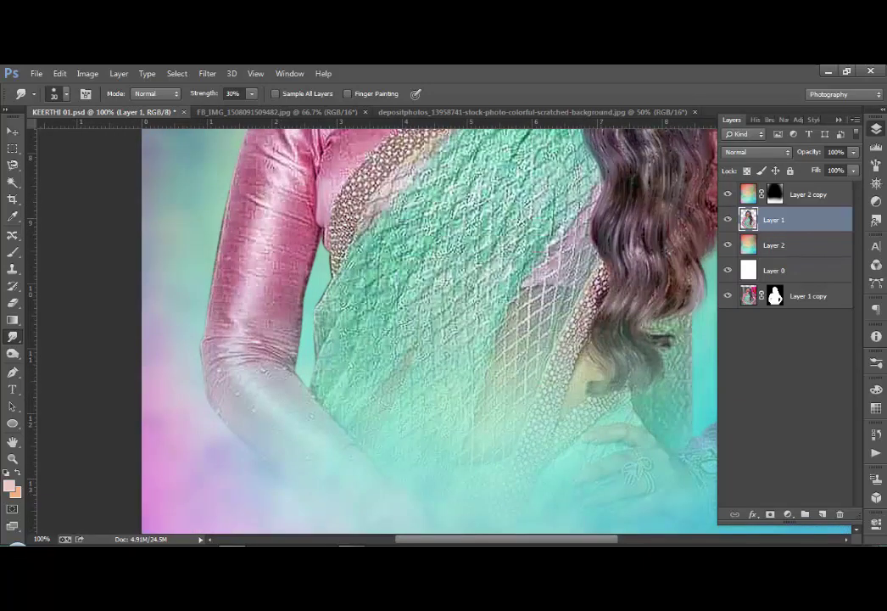
left_click_drag(326, 296, 295, 363)
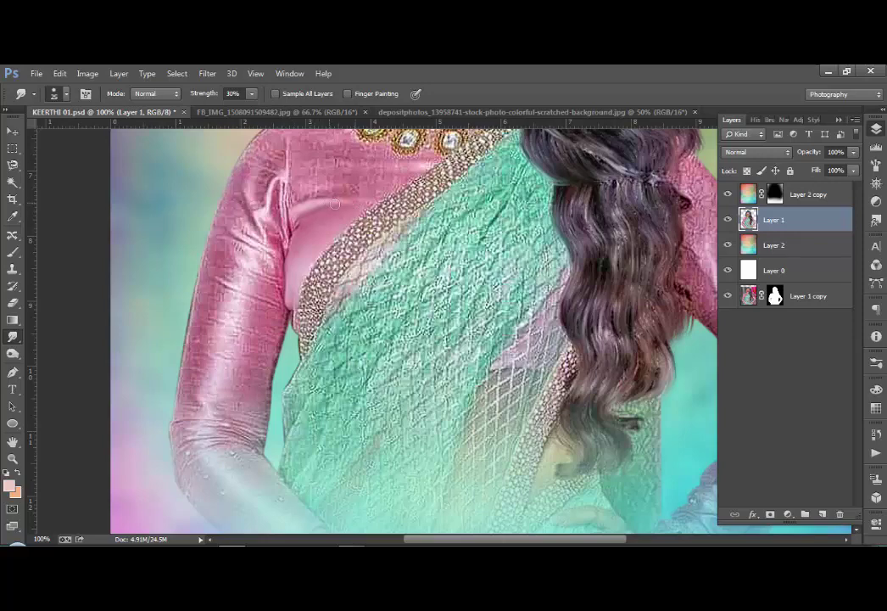
key("4")
left_click_drag(344, 221, 332, 259)
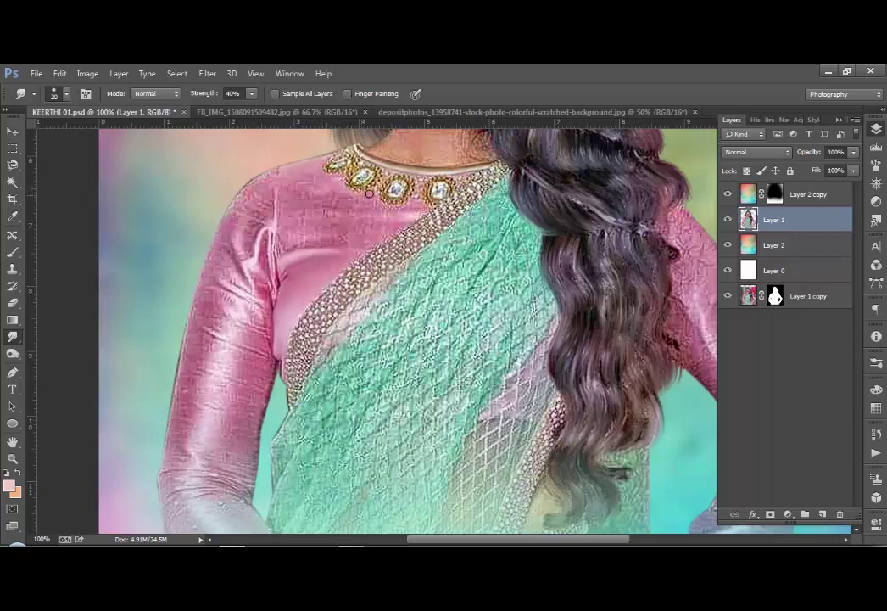
Smudge the blouse shoulder with a 25–30 px brush at 30% strength
key("bracketright")
key("bracketleft")
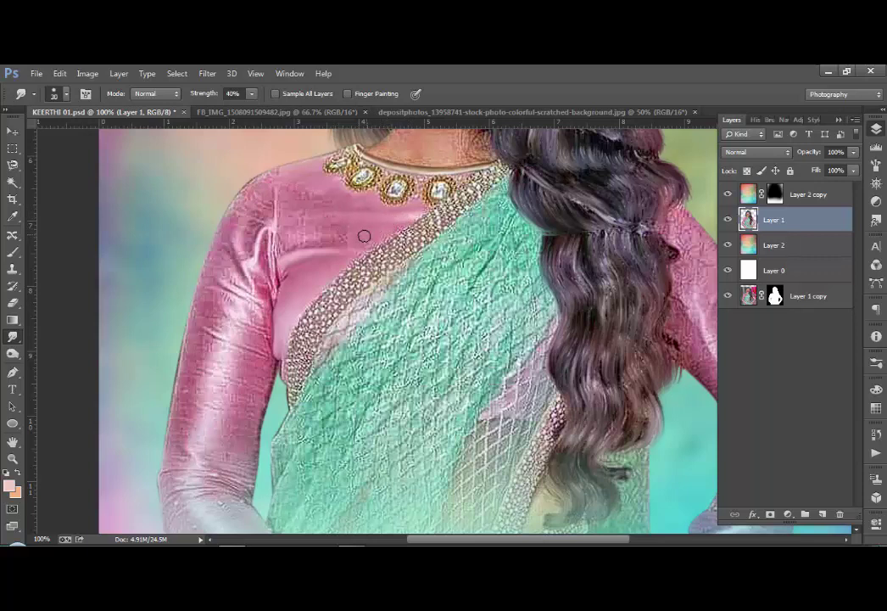
key("bracketright")
key("bracketleft")
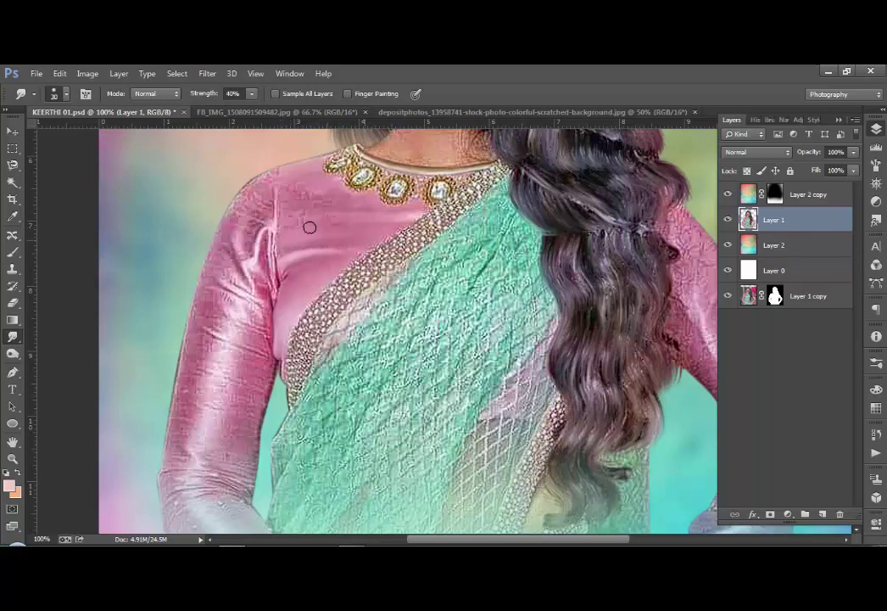
key("3")
Continue smoothing the upper left sleeve at 40% strength with a smaller brush
key("bracketleft")
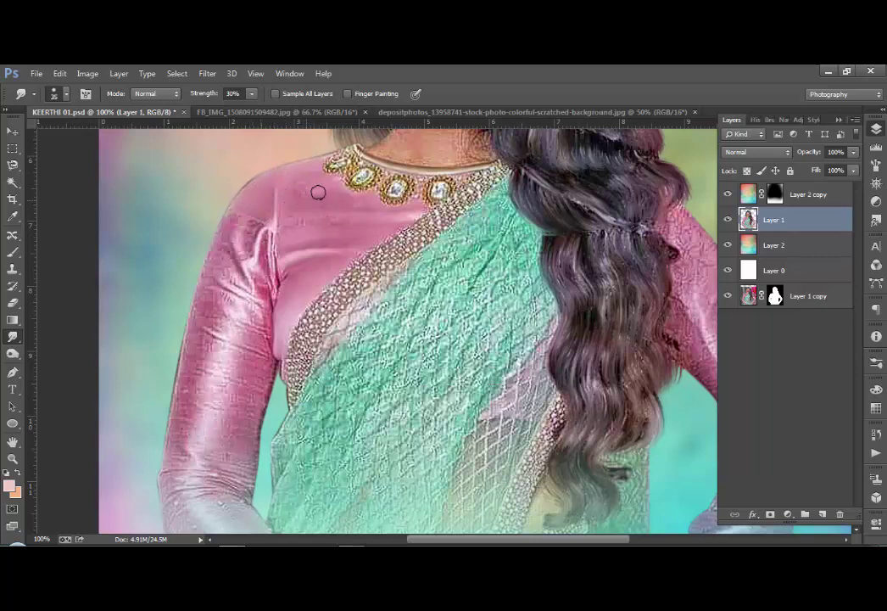
key("bracketright")
key("bracketleft")
key("4")
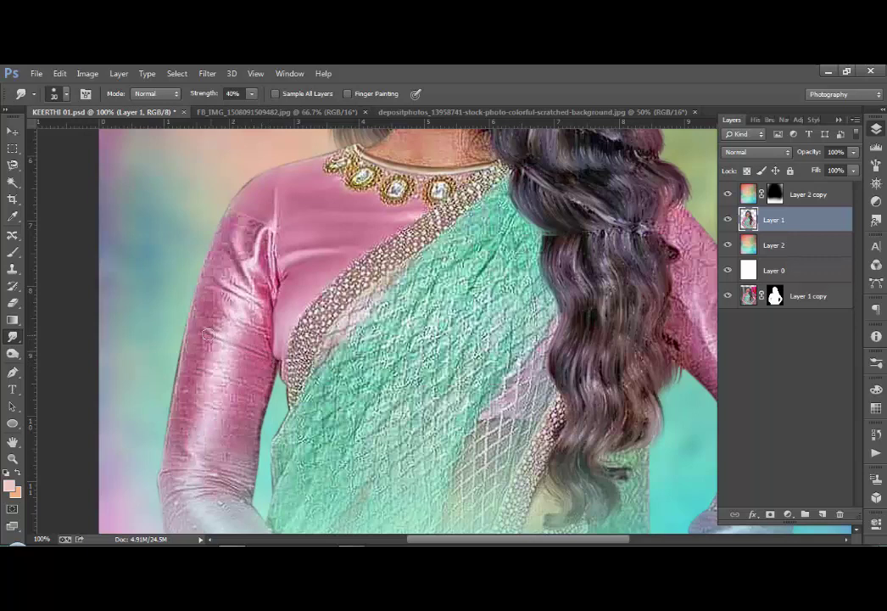
key("bracketleft")
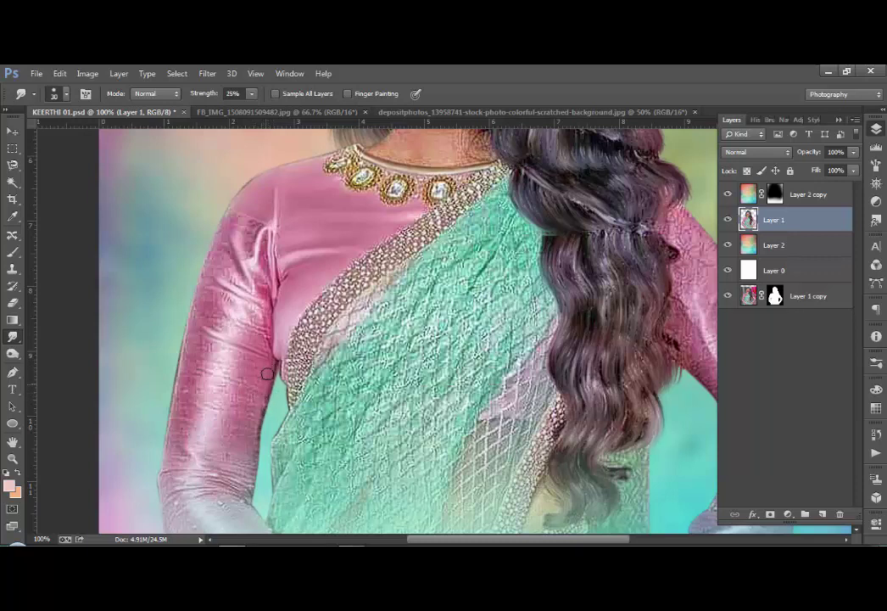
Rotate the canvas view to follow the left sleeve and check it at 100% zoom
key("r")
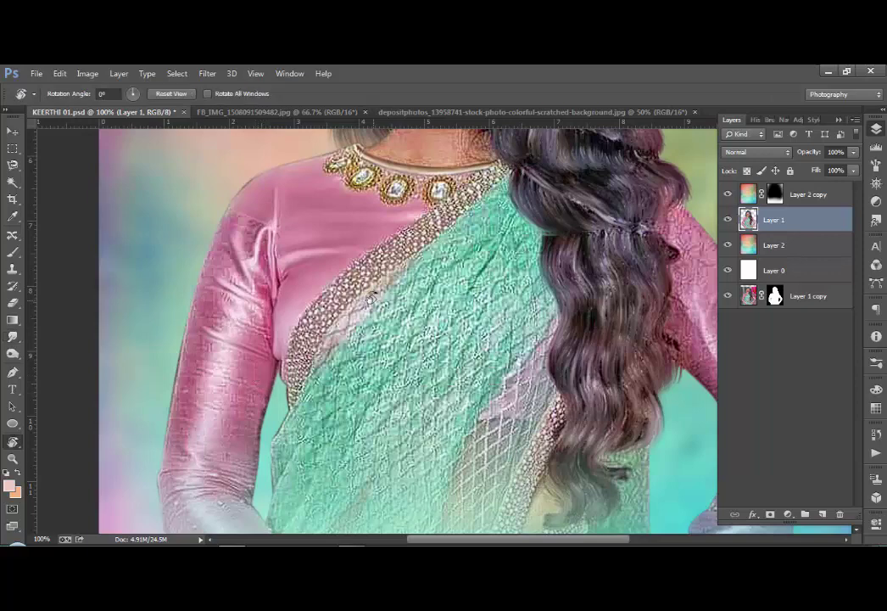
mouse_move(256, 374)
left_mouse_down()
mouse_move(241, 460)
mouse_move(316, 342)
mouse_move(322, 348)
left_mouse_up()
left_click_drag(430, 402, 371, 317)
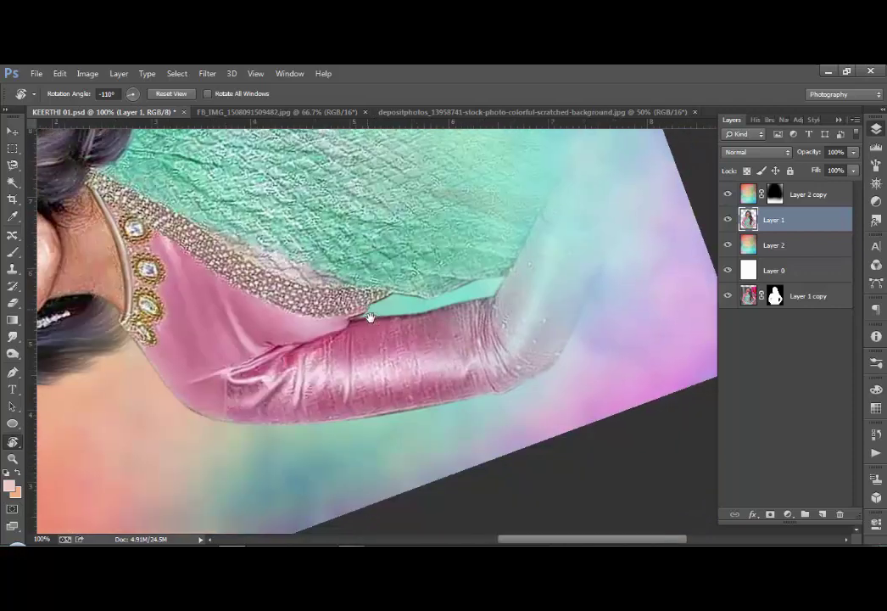
left_click(351, 395, "ctrl")
left_click(352, 395, "ctrl+alt")
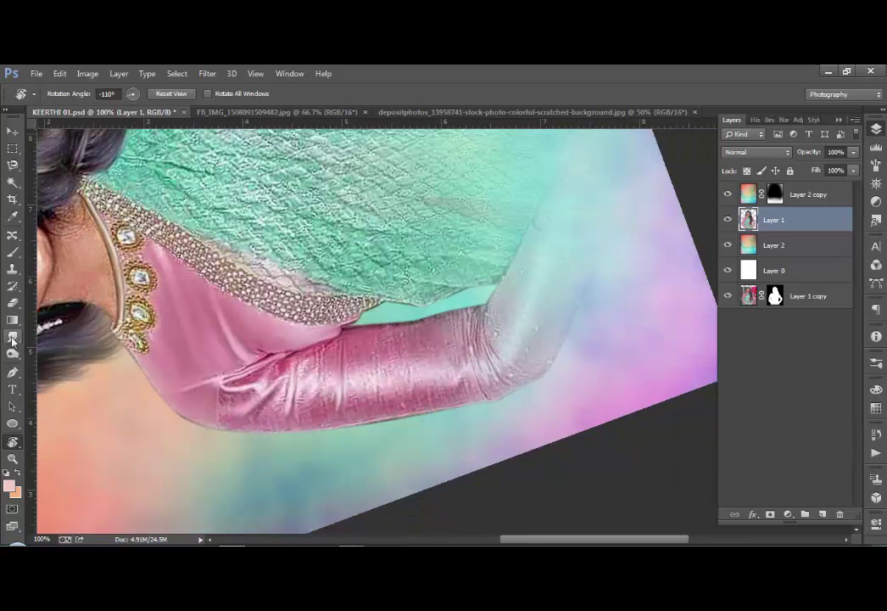
Smudge the elbow crease and lower sleeve folds with a smaller brush
left_click(13, 337)
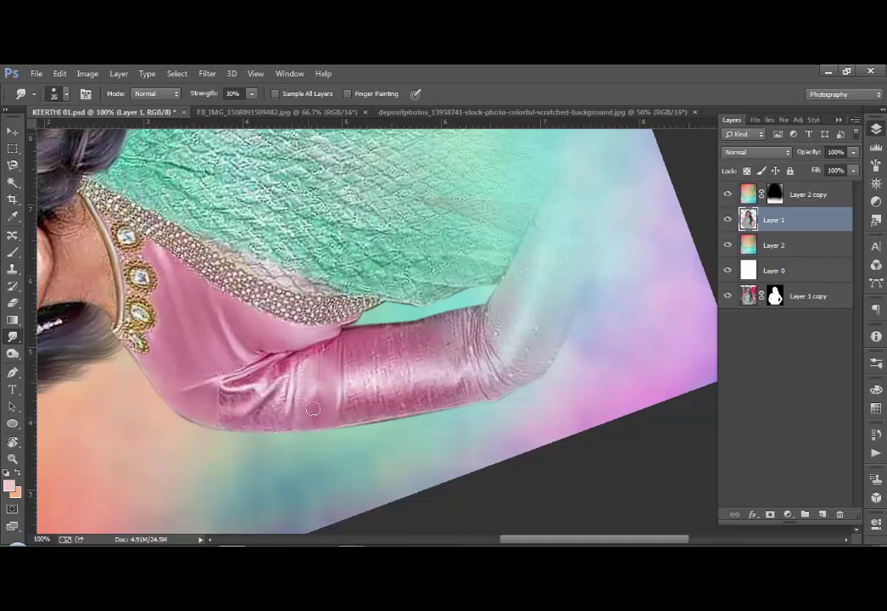
key("bracketleft")
left_click_drag(469, 313, 485, 397)
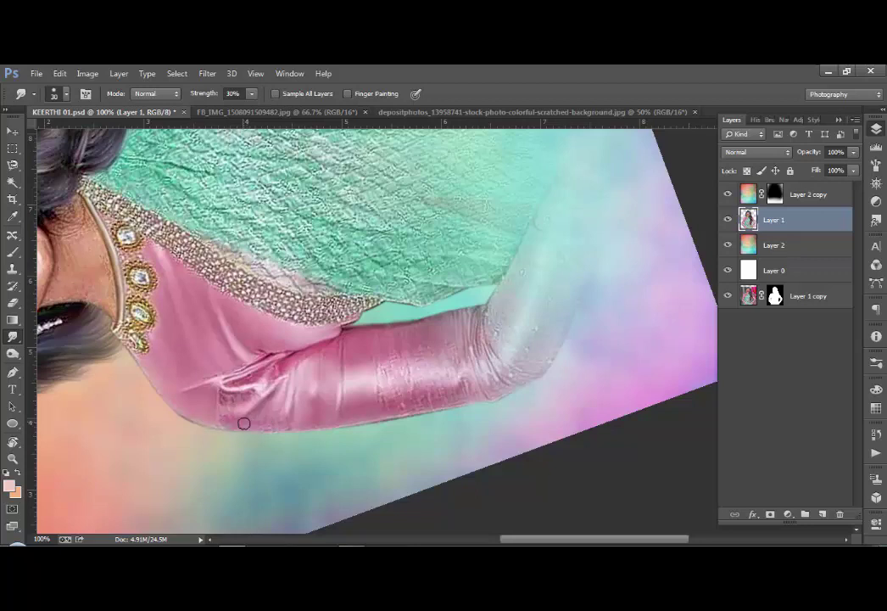
left_click_drag(273, 414, 242, 409)
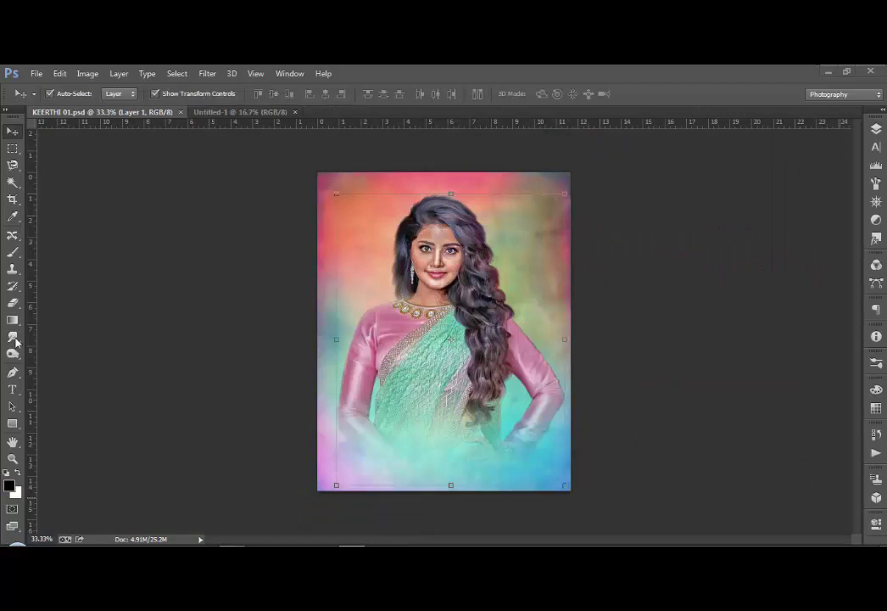
With the Smudge tool active, zoom in and pan to the left sleeve and saree
left_click(15, 340)
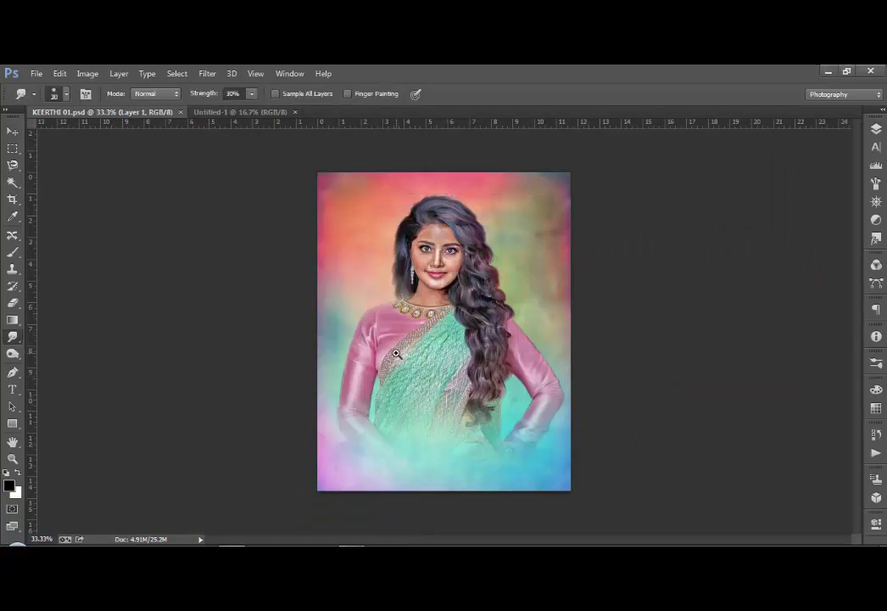
scroll(396, 352, "up", 2)
scroll(356, 333, "up", 1)
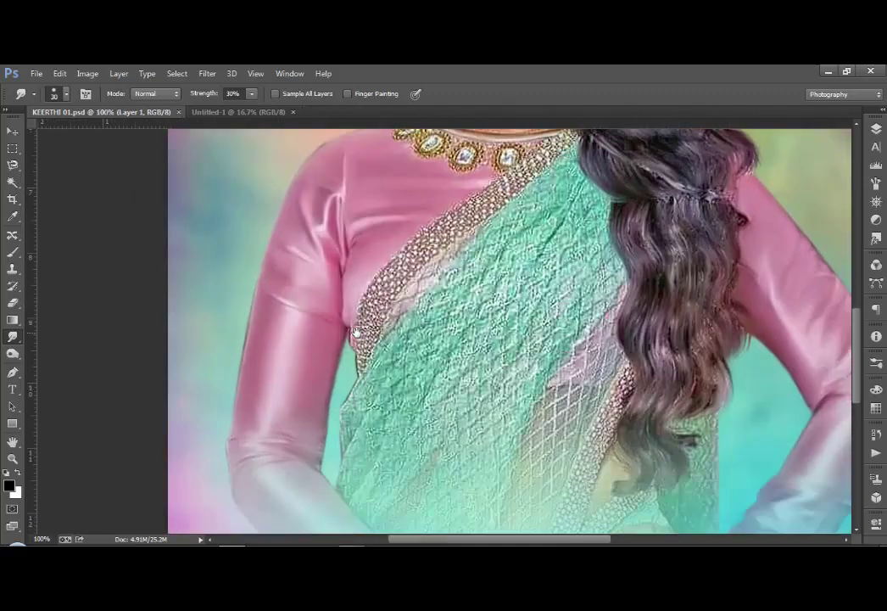
left_click_drag(389, 470, 353, 394)
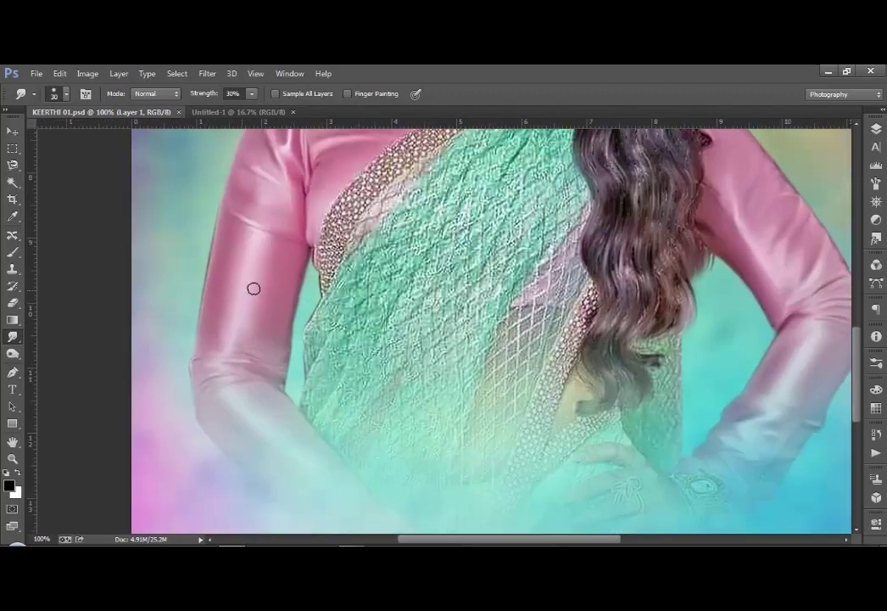
Smudge the left arm's outer edge and the blouse edge by the armpit, using a 40–50 px brush
key("bracketright")
key("bracketright")
left_click_drag(220, 331, 252, 261)
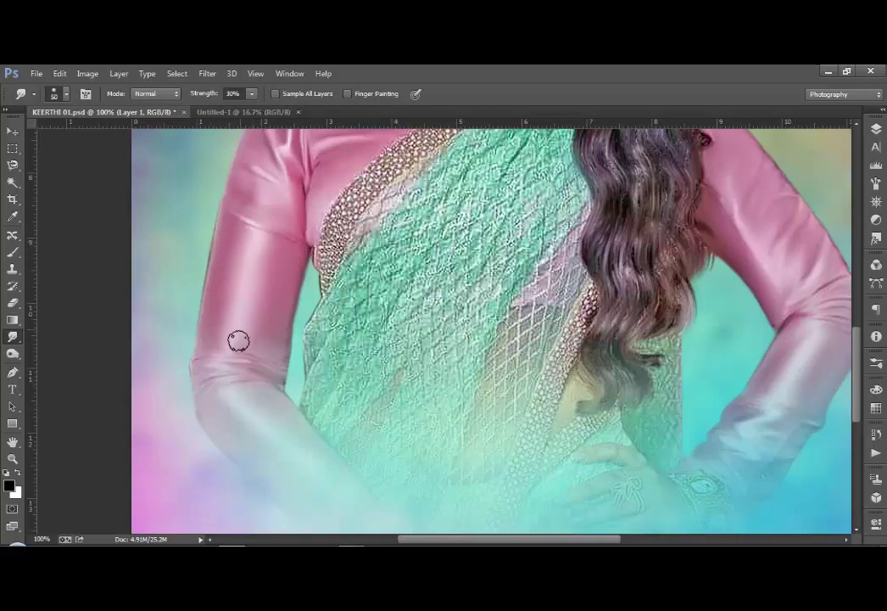
key("bracketleft")
key("bracketleft")
key("bracketright")
left_click_drag(324, 172, 319, 207)
left_click_drag(376, 168, 326, 283)
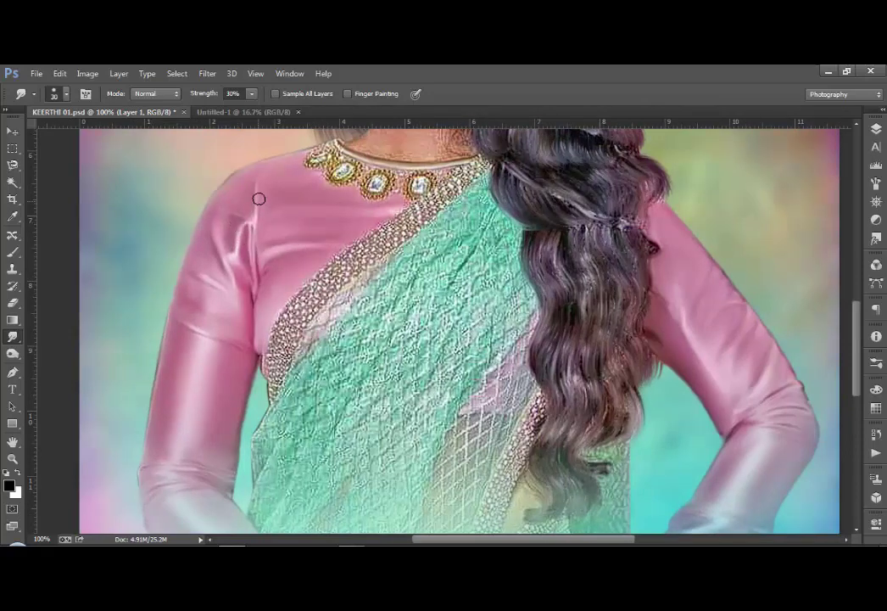
key("bracketright")
key("bracketright")
Pan to the right sleeve and smooth its elbow and forearm, varying the smudge brush size
left_click_drag(509, 259, 283, 213)
key("bracketleft")
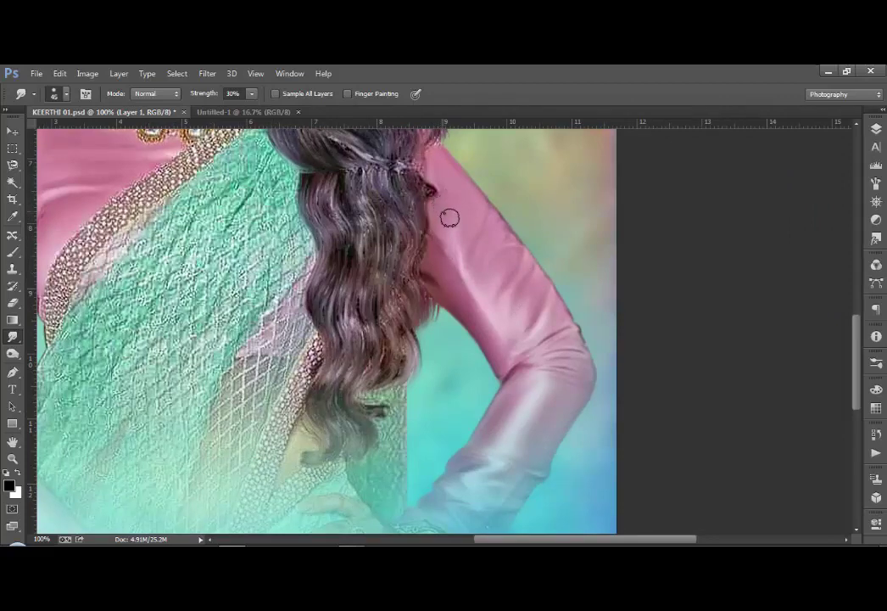
key("bracketright")
key("bracketright")
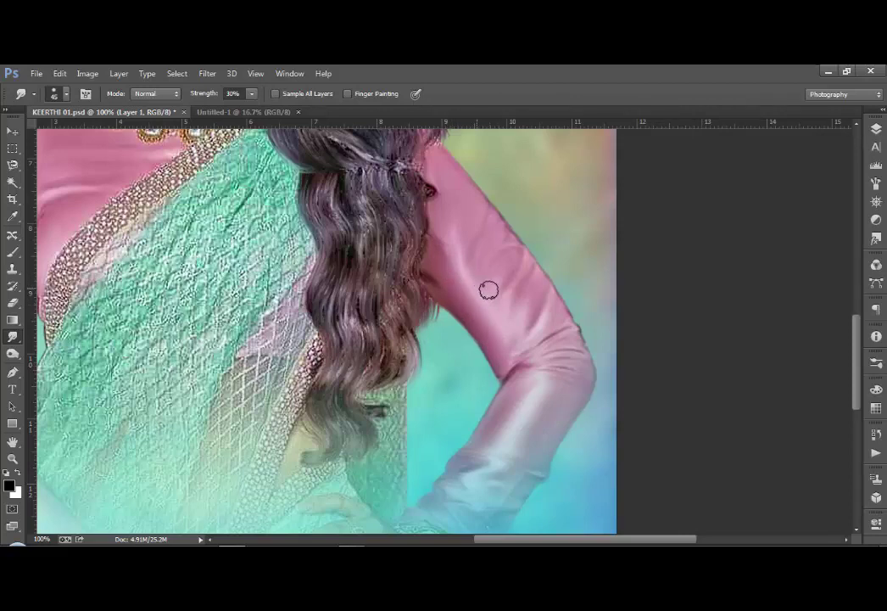
key("bracketleft")
key("bracketright")
key("bracketleft")
key("bracketright")
key("bracketleft")
key("bracketleft")
Pan down to the lower arm and smudge the hand with a 25 px brush
left_click_drag(348, 513, 395, 428)
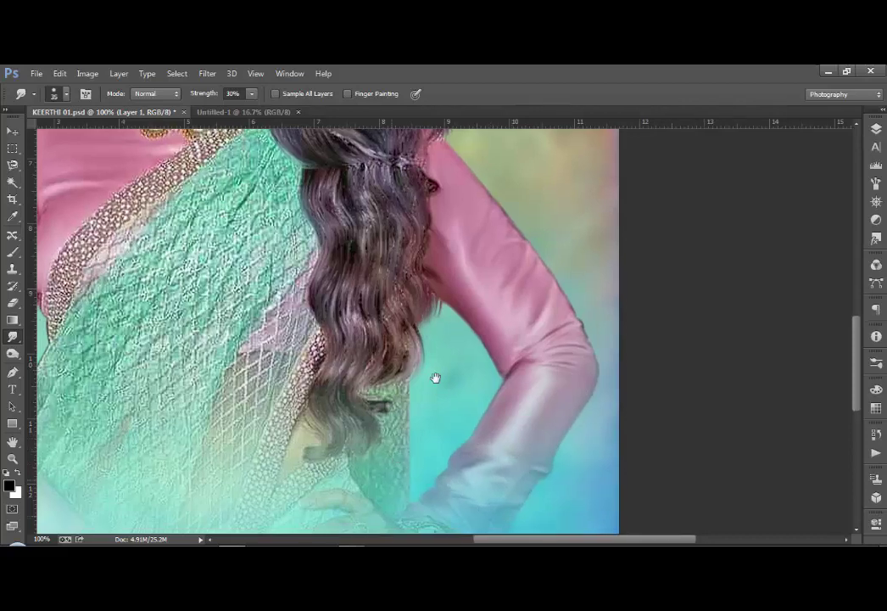
key("bracketleft")
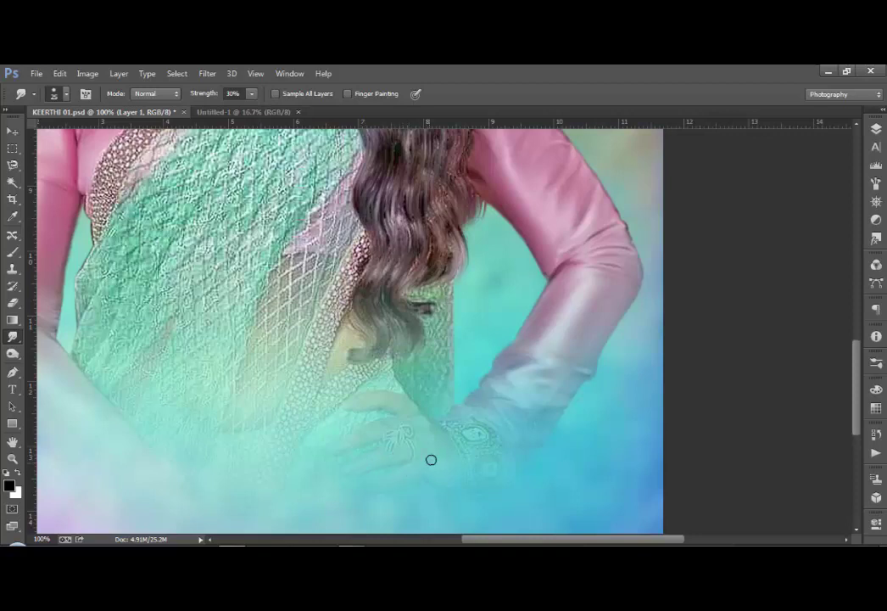
key("bracketright")
Pan to the left elbow and soften the lower saree edge beneath the hair lock
key("bracketleft")
left_click_drag(255, 390, 407, 347)
key("bracketright")
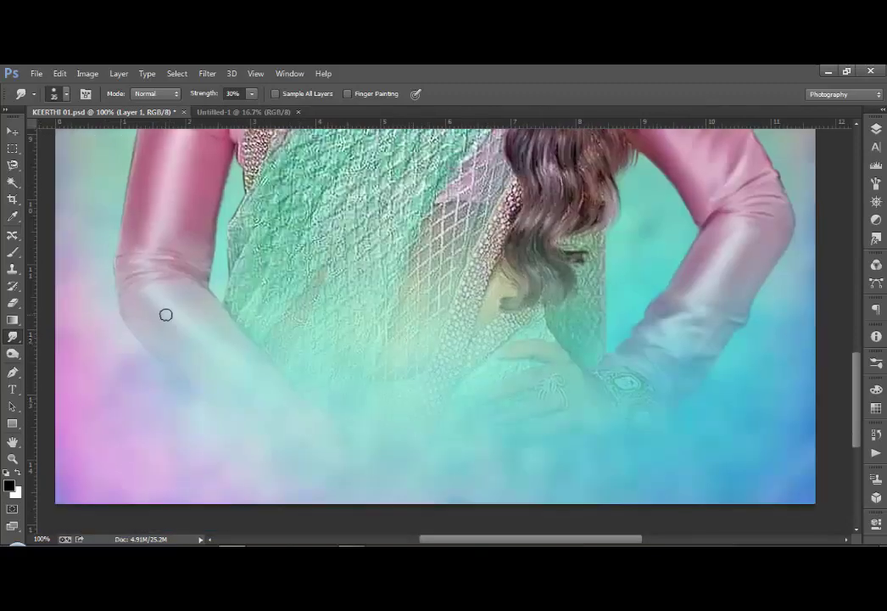
key("bracketright")
key("bracketright")
key("bracketleft")
key("bracketleft")
left_click_drag(459, 298, 372, 295)
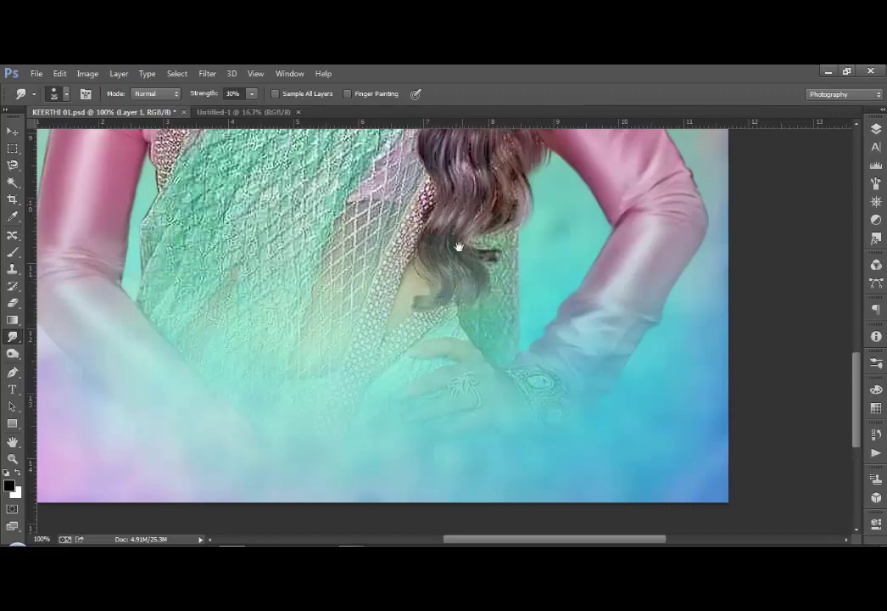
Pan up to the face and smudge the facial and neck skin above the necklace with 15–35 px brushes
mouse_move(459, 247)
left_mouse_down()
mouse_move(432, 284)
mouse_move(481, 348)
left_mouse_up()
left_click_drag(490, 254, 461, 387)
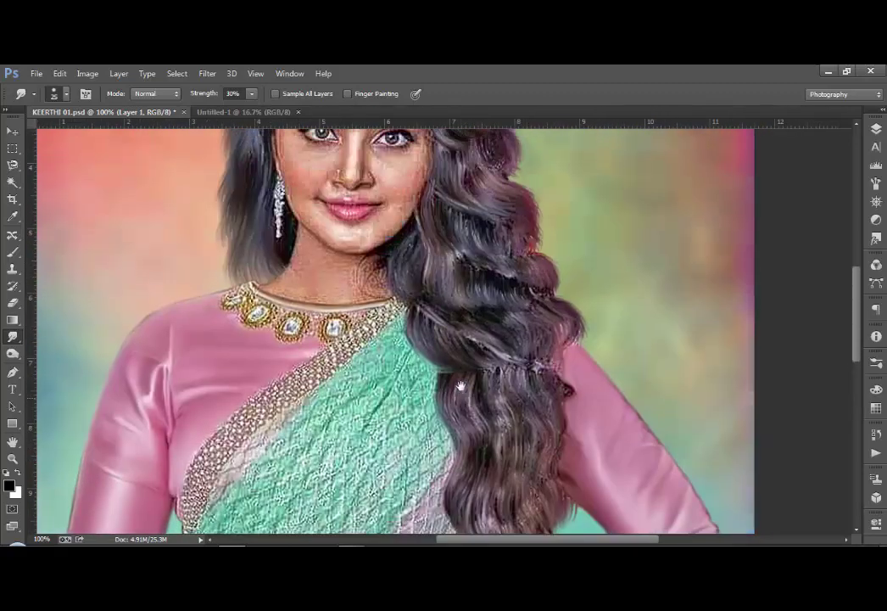
left_click_drag(331, 277, 340, 309)
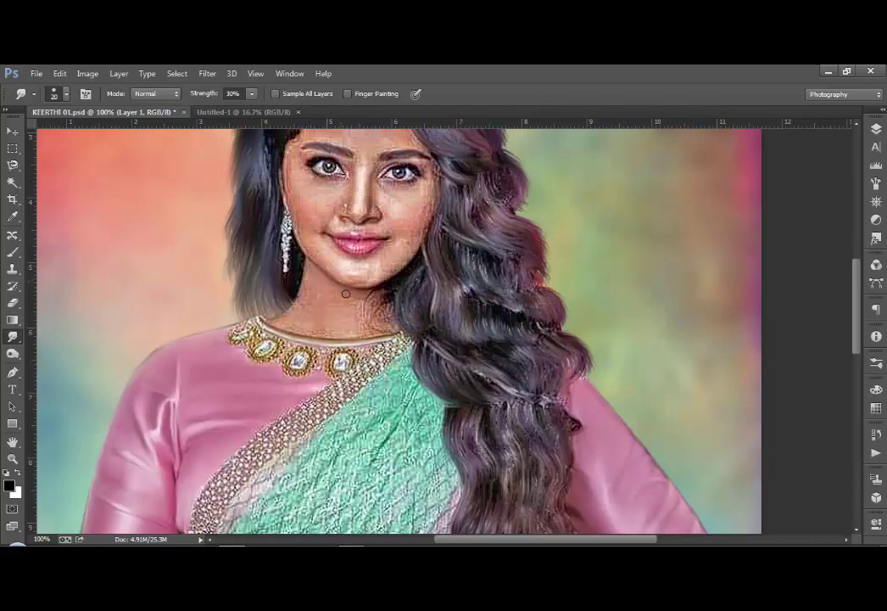
key("bracketright")
key("bracketright")
key("bracketleft")
key("bracketleft")
key("bracketright")
key("bracketright")
key("bracketleft")
key("bracketleft")
key("bracketleft")
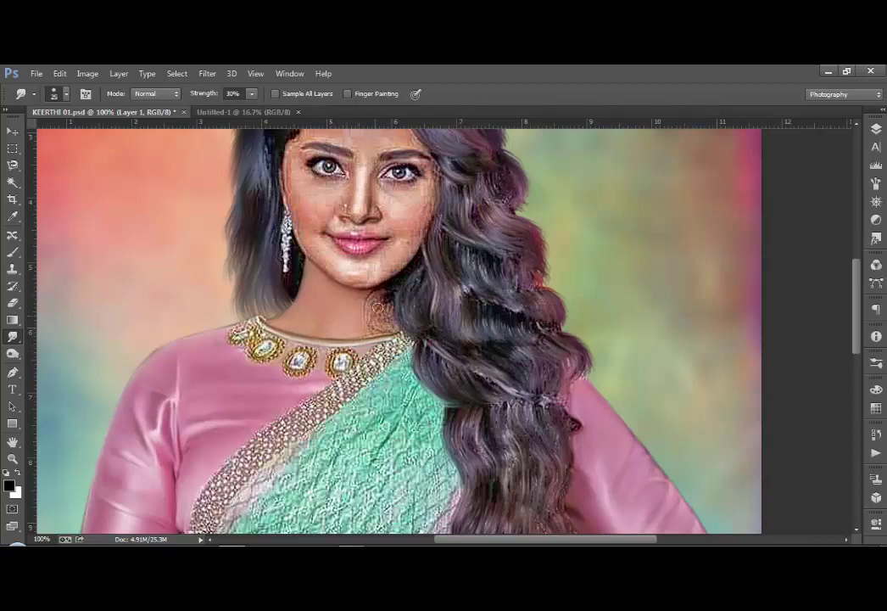
key("bracketright")
key("bracketright")
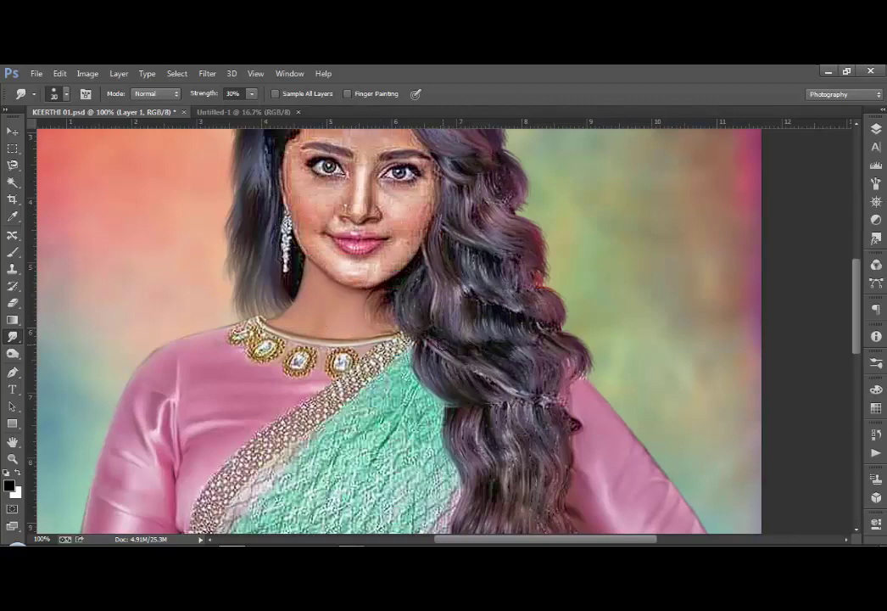
left_click_drag(612, 492, 541, 350)
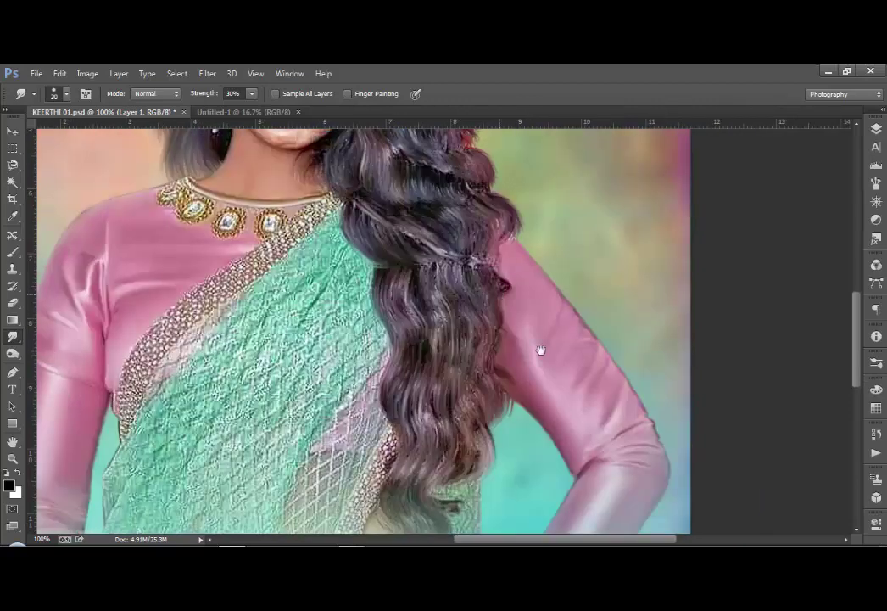
Soften the right sleeve beside the hair lock with a 50 px smudge brush
key("bracketright")
key("bracketright")
mouse_move(537, 346)
left_mouse_down()
mouse_move(563, 393)
mouse_move(515, 354)
mouse_move(529, 386)
left_mouse_up()
key("bracketleft")
key("bracketleft")
key("bracketleft")
key("bracketleft")
mouse_move(287, 204)
left_mouse_down()
mouse_move(343, 312)
mouse_move(336, 420)
left_mouse_up()
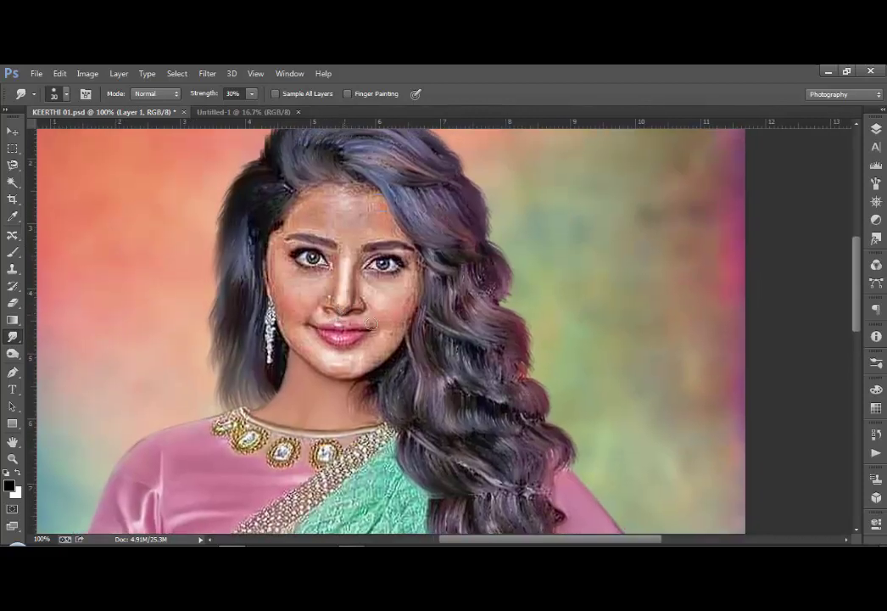
Smudge the forehead, nose and cheeks, ending at a 15 px brush, and save KEERTHI 01.psd
key("bracketleft")
key("bracketright")
key("bracketright")
key("bracketright")
key("bracketleft")
key("bracketleft")
key("bracketleft")
key("bracketleft")
key("bracketright")
key("bracketright")
key("bracketright")
key("bracketright")
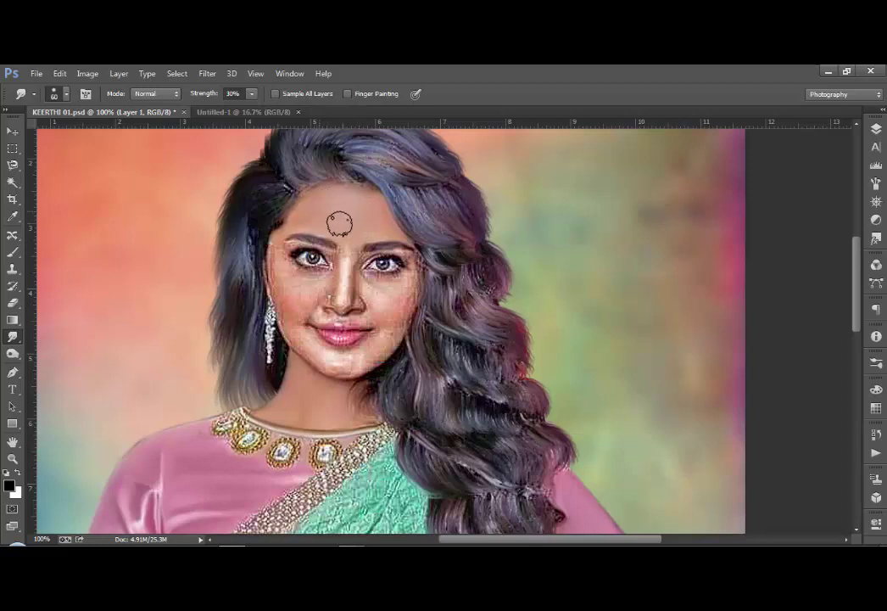
key("bracketleft")
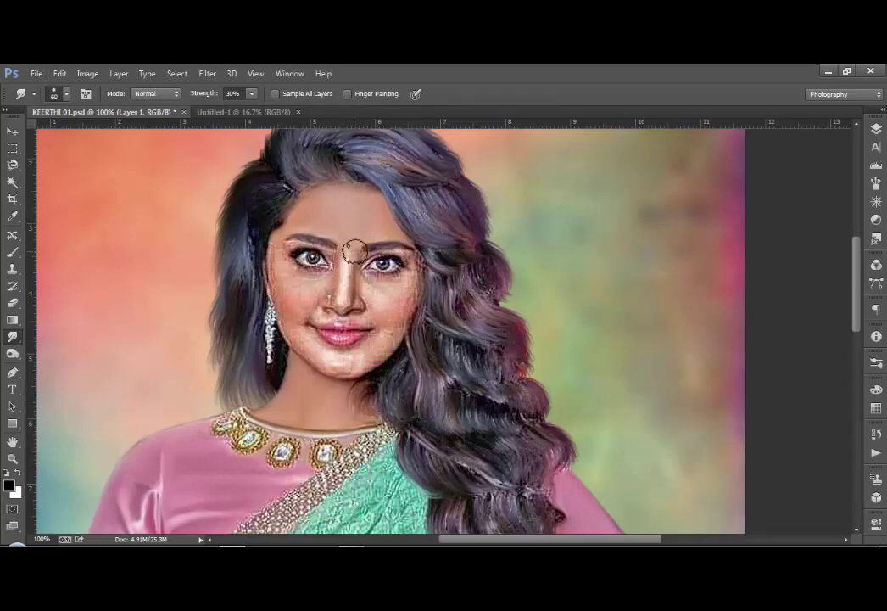
key("bracketleft")
key("bracketleft")
key("bracketleft")
key("bracketleft")
key("bracketleft")
key("bracketleft")
key("ctrl+s")
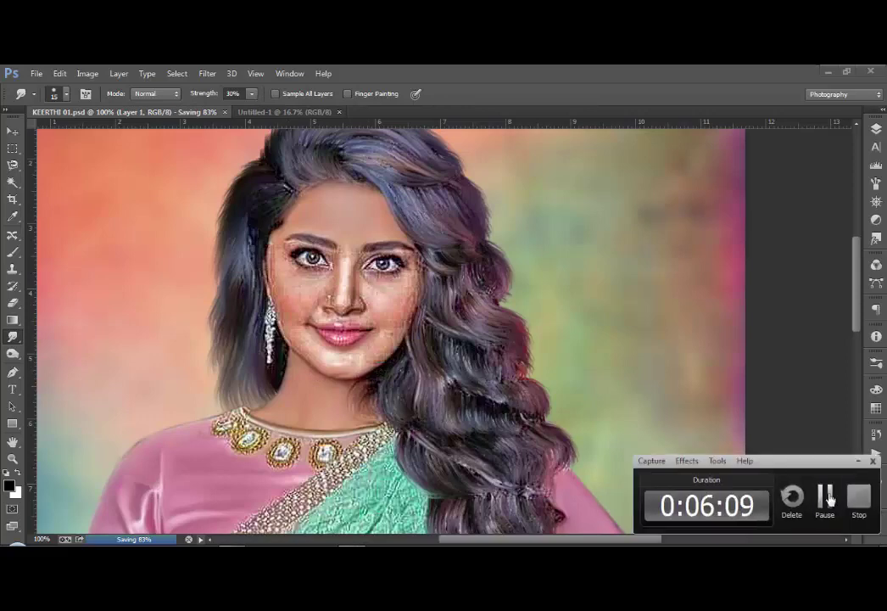
scroll(382, 355, "up", 1)
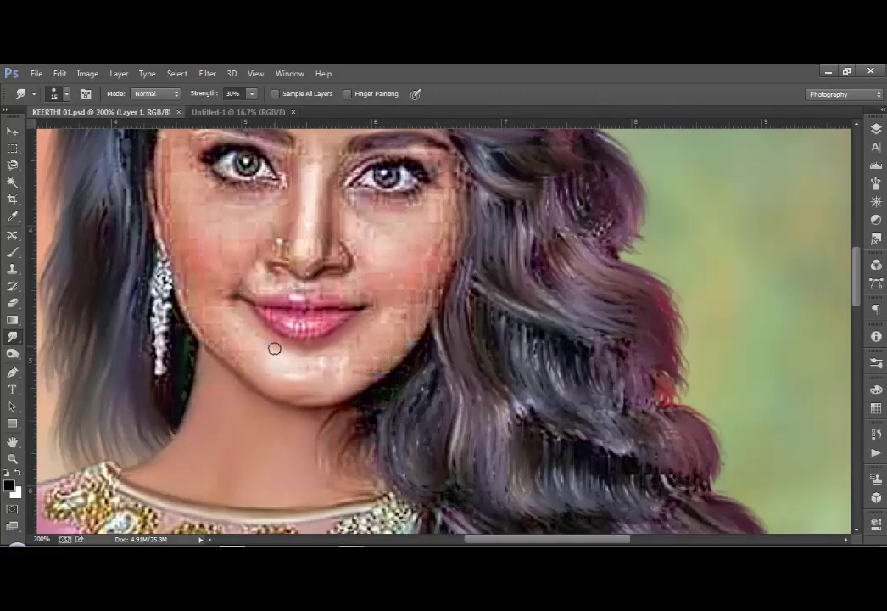
Smooth the chin and blend the jaw edge into the hair with a 20 px smudge brush
left_click_drag(299, 358, 299, 360)
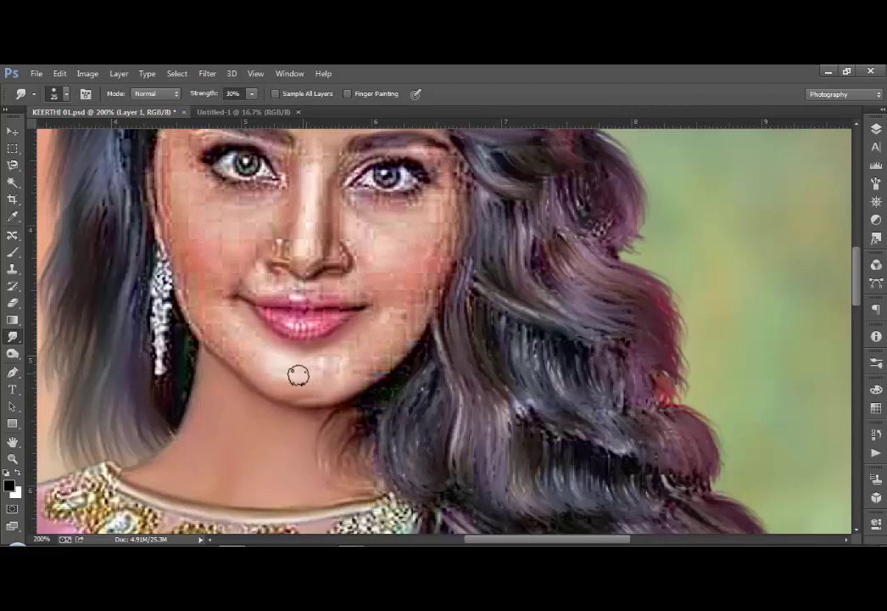
key("bracketright")
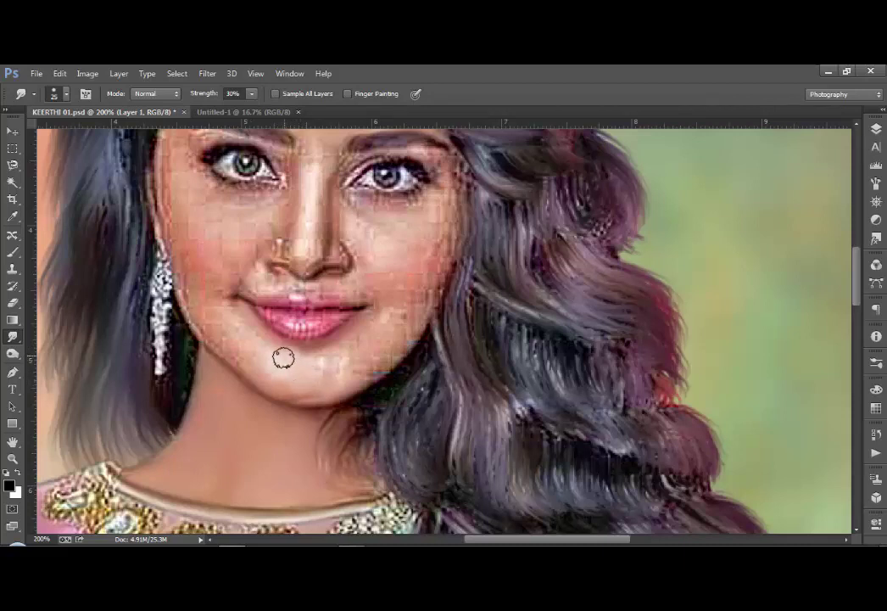
key("bracketleft")
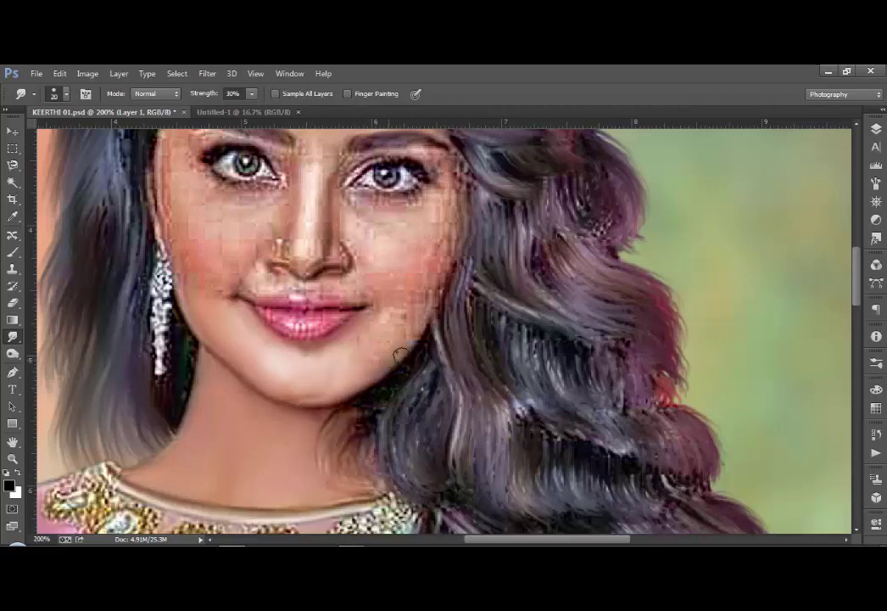
left_click_drag(388, 359, 396, 346)
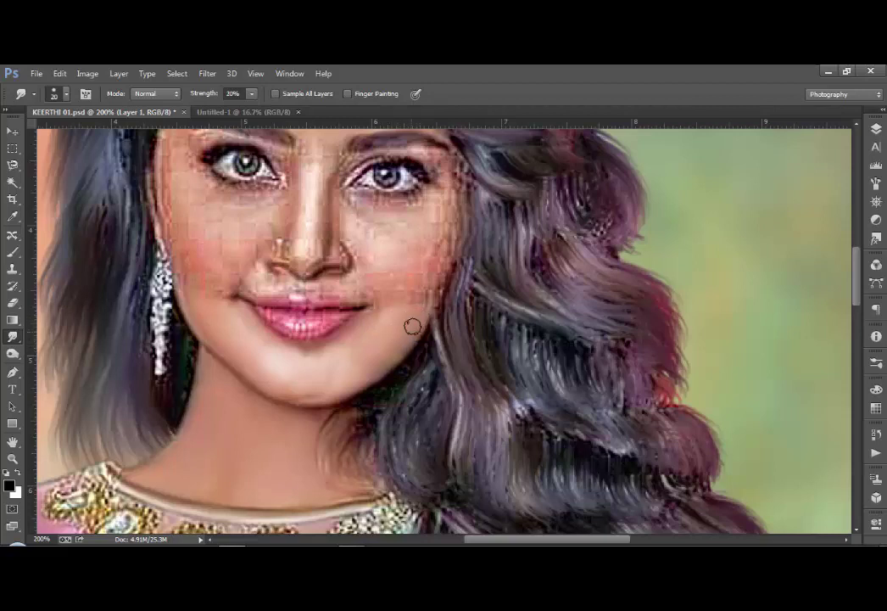
Set Smudge strength to 20% and size the brush down to 9 px for chin and upper lip
key("2")
key("bracketright")
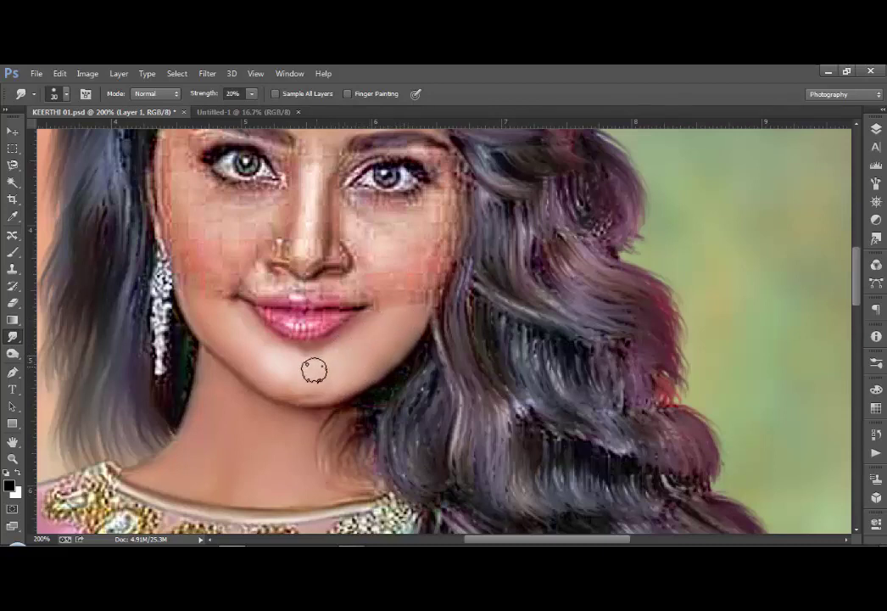
key("bracketleft")
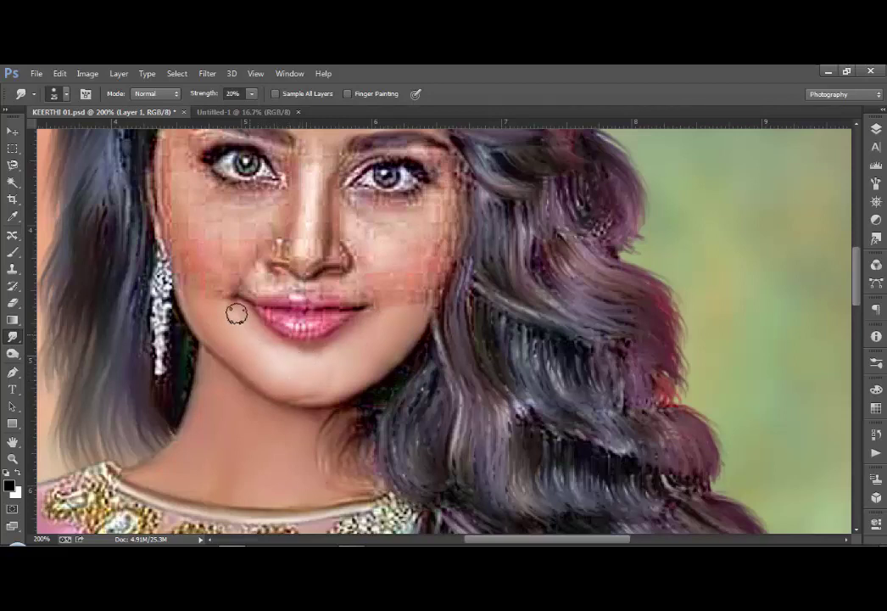
key("bracketleft")
key("bracketleft")
key("bracketleft")
key("bracketleft")
key("bracketright")
key("bracketright")
key("bracketright")
key("bracketright")
key("bracketright")
key("bracketright")
key("bracketleft")
key("bracketleft")
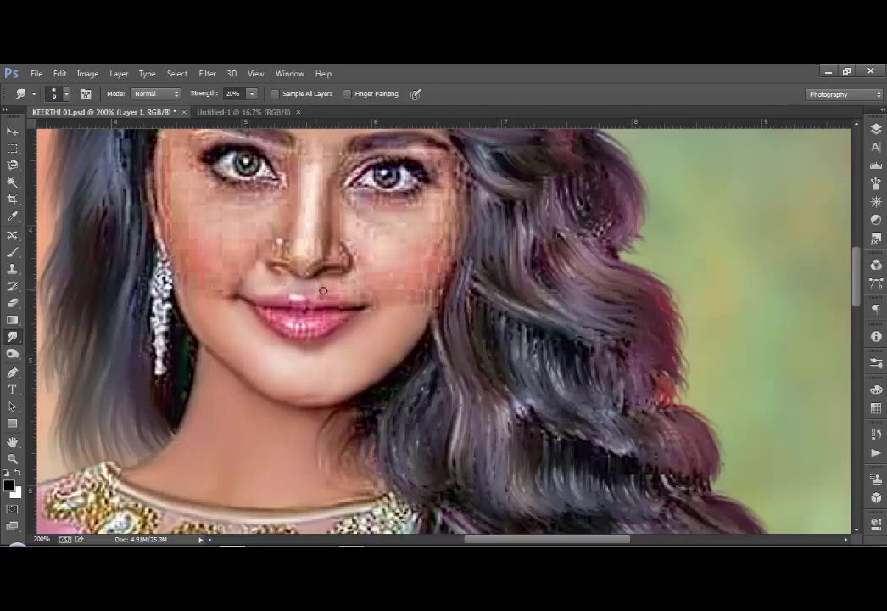
Resize the Smudge brush to about 10 px for fine strokes around the lips and eyes
key("bracketright")
key("bracketright")
key("bracketright")
key("bracketright")
key("bracketright")
key("bracketright")
key("bracketleft")
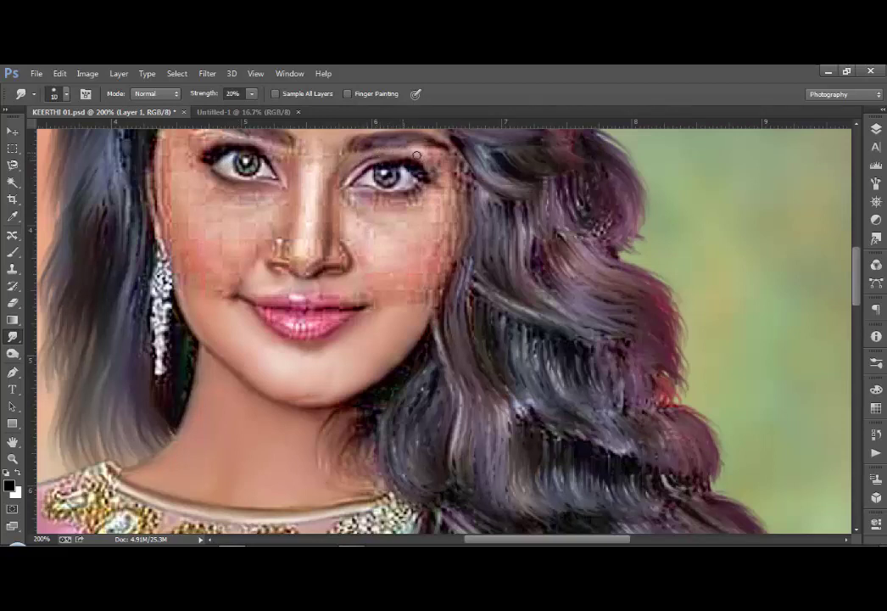
Blend the cheek and nose skin at 20% strength, ending with a 15 px Smudge brush
key("bracketright")
key("bracketright")
key("bracketleft")
key("bracketleft")
key("bracketright")
key("bracketright")
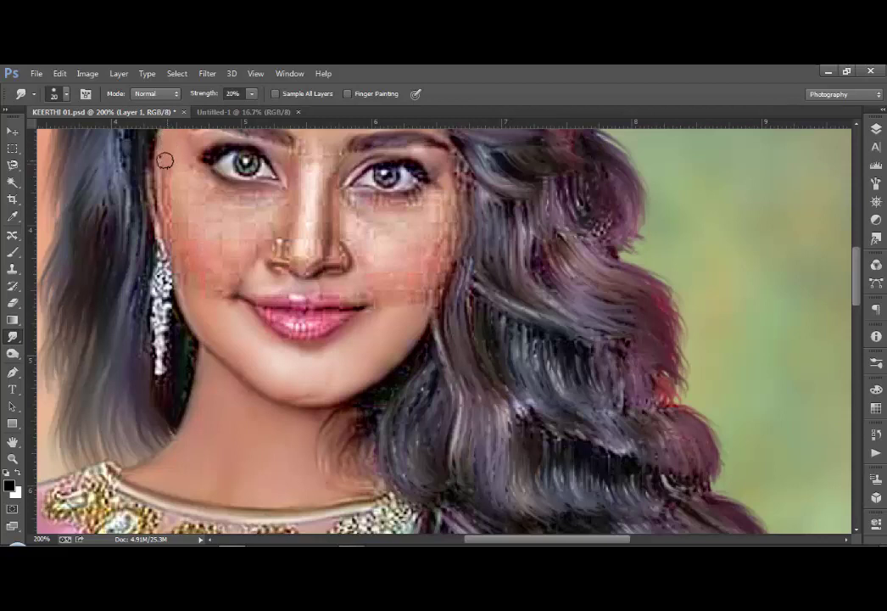
key("bracketleft")
key("bracketleft")
key("bracketright")
key("bracketleft")
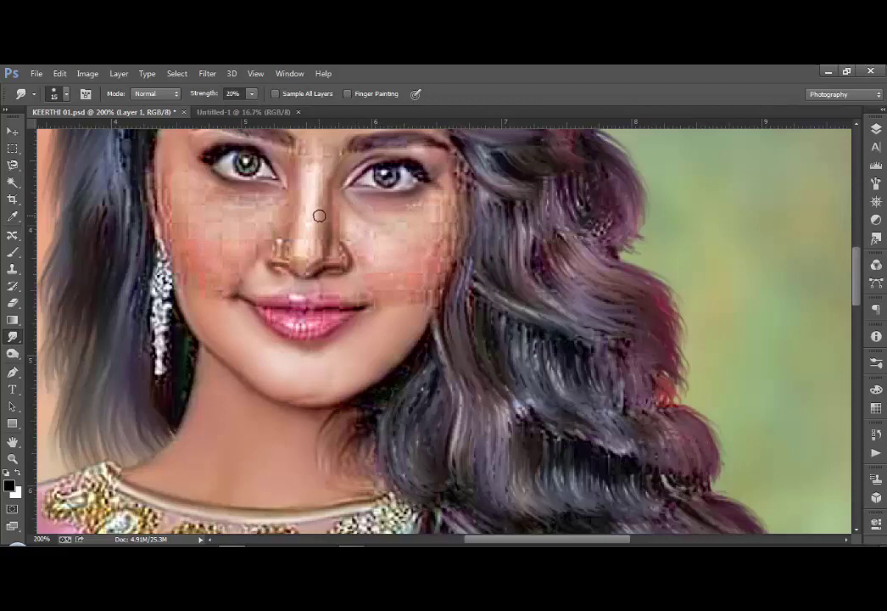
Zoom back to 200% and enlarge the Smudge brush to 20 px for the left cheek
scroll(358, 356, "down", 3)
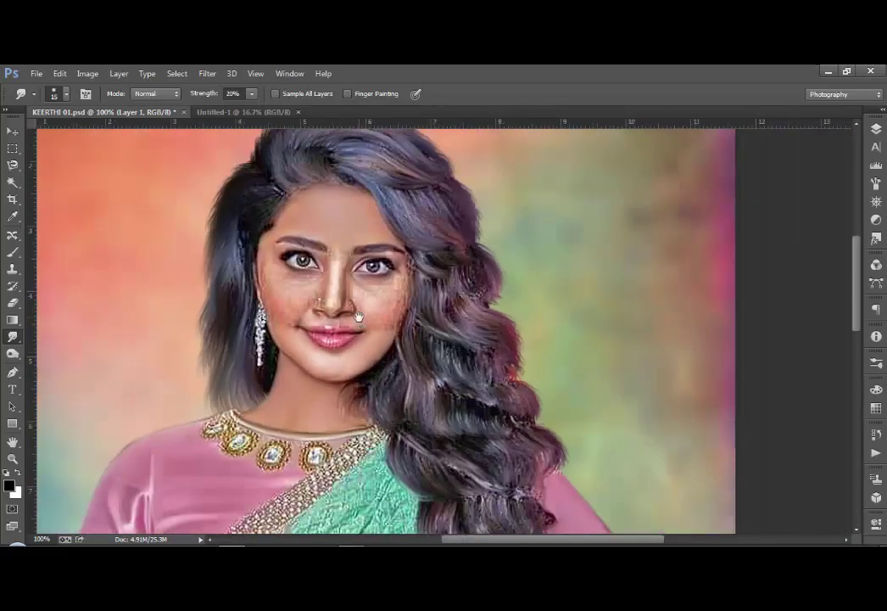
scroll(348, 331, "up", 1)
scroll(344, 326, "up", 2)
scroll(345, 326, "up", 1)
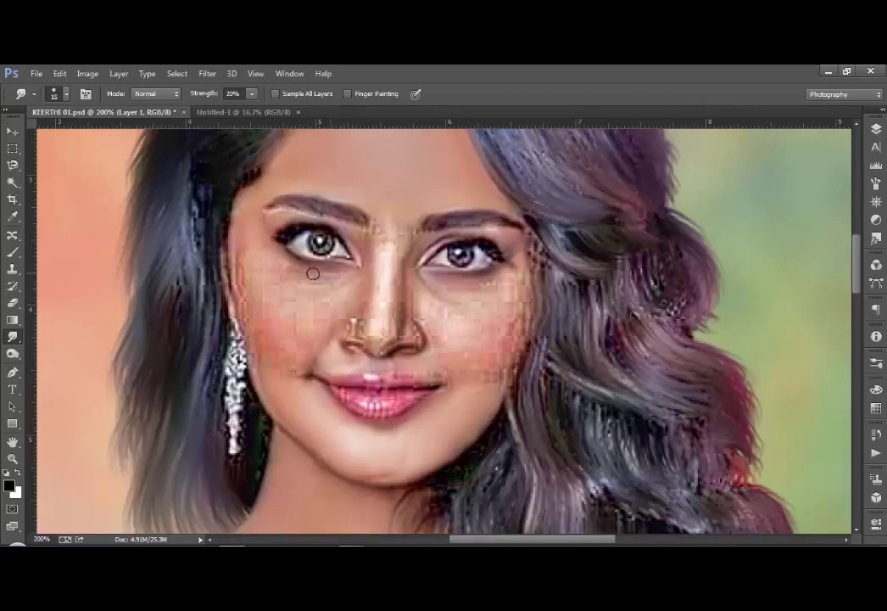
key("bracketright")
key("bracketright")
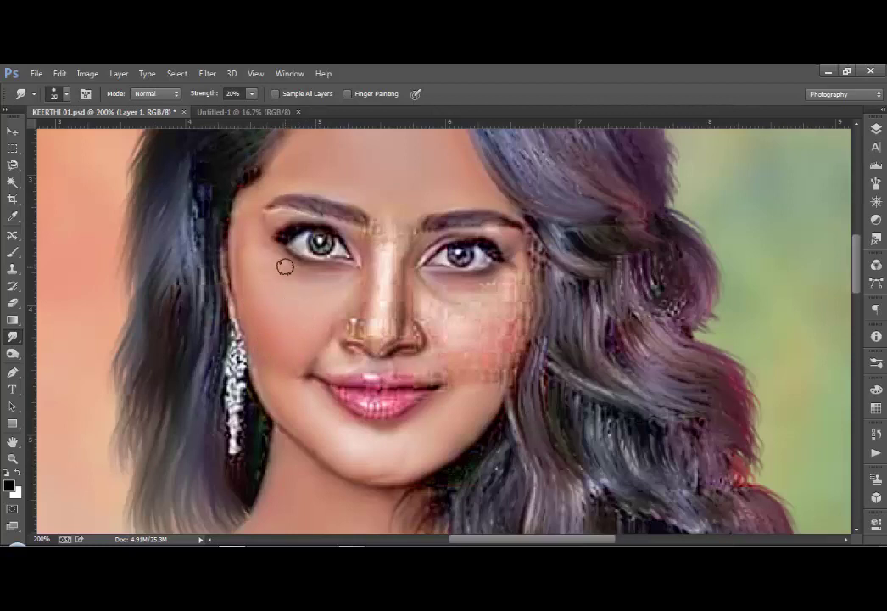
Smudge the temple skin up toward the hairline, resizing the brush near the eye and nostril
key("bracketleft")
left_click_drag(267, 250, 239, 205)
key("bracketleft")
key("bracketright")
key("bracketleft")
Smear and blend the nose bridge highlight, finishing with the brush at 15 px
key("bracketright")
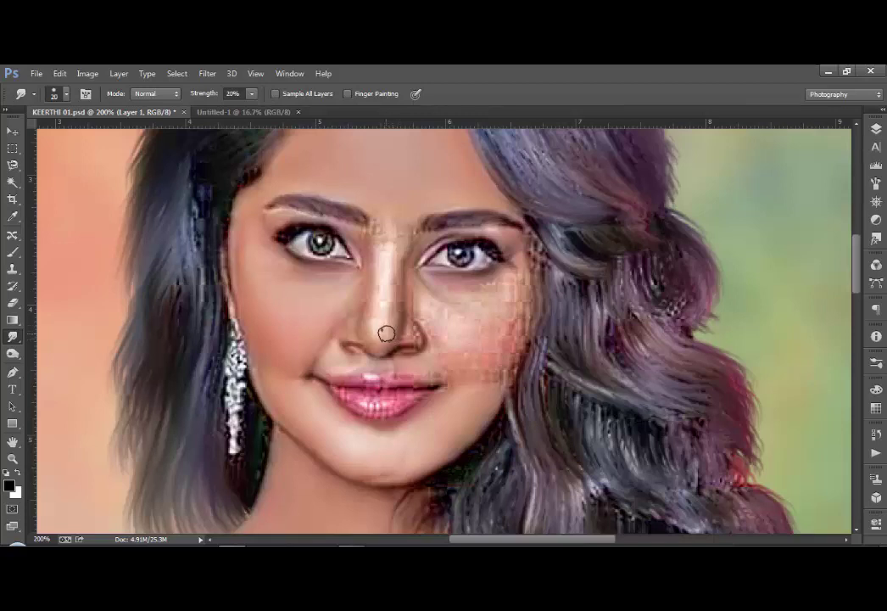
key("bracketright")
left_click_drag(380, 327, 373, 295)
mouse_move(373, 295)
left_mouse_down()
mouse_move(389, 303)
mouse_move(394, 255)
mouse_move(394, 310)
mouse_move(402, 264)
mouse_move(402, 291)
left_mouse_up()
key("bracketleft")
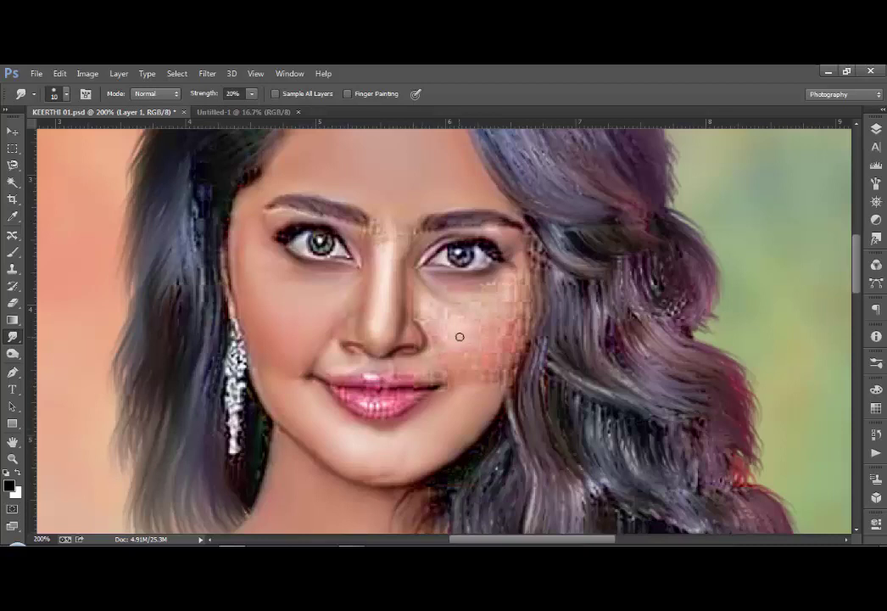
Smudge the right cheek beside the nose and around the upper lip, varying the brush size
key("bracketright")
key("bracketright")
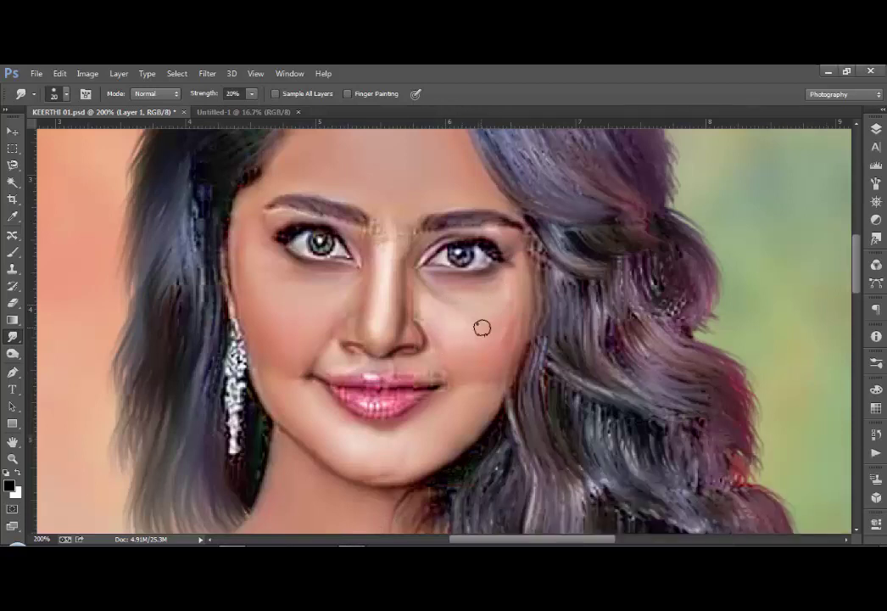
key("bracketright")
key("bracketleft")
key("bracketleft")
key("bracketleft")
key("bracketright")
key("bracketright")
key("bracketright")
key("bracketleft")
key("bracketleft")
key("bracketright")
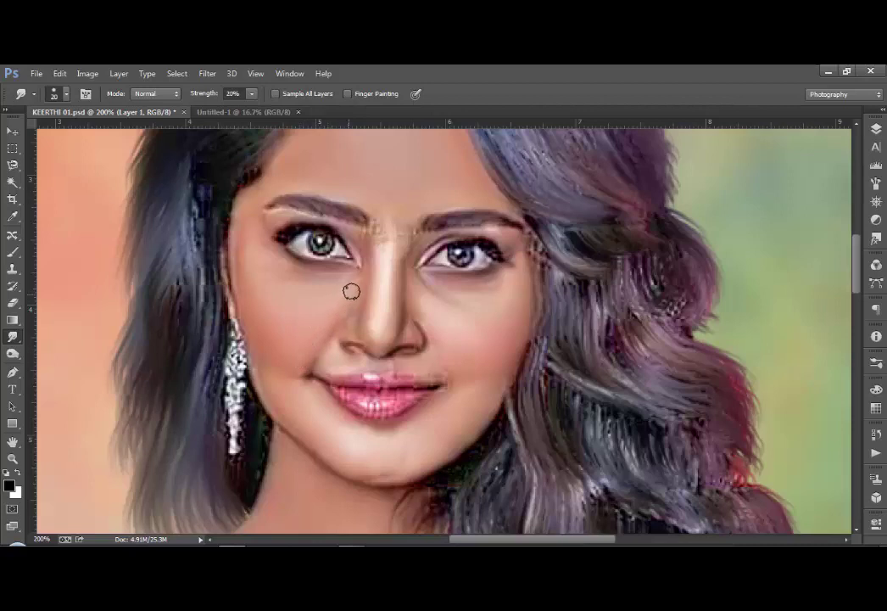
Smudge the tip of the nose into smooth strokes
key("bracketright")
key("bracketleft")
key("bracketleft")
key("bracketleft")
key("bracketright")
key("bracketright")
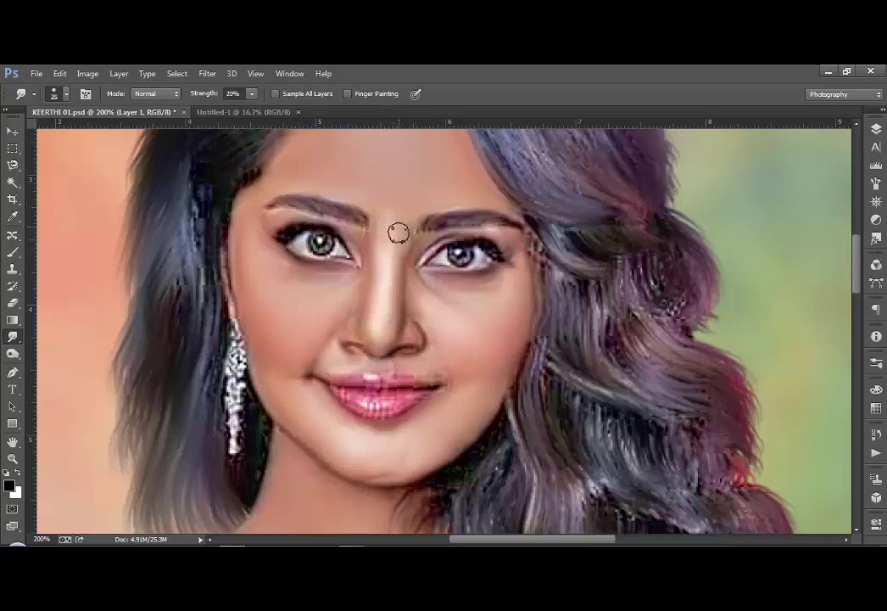
Blend the nose bridge and soften the upper lip and mouth corners with a smaller brush
key("bracketright")
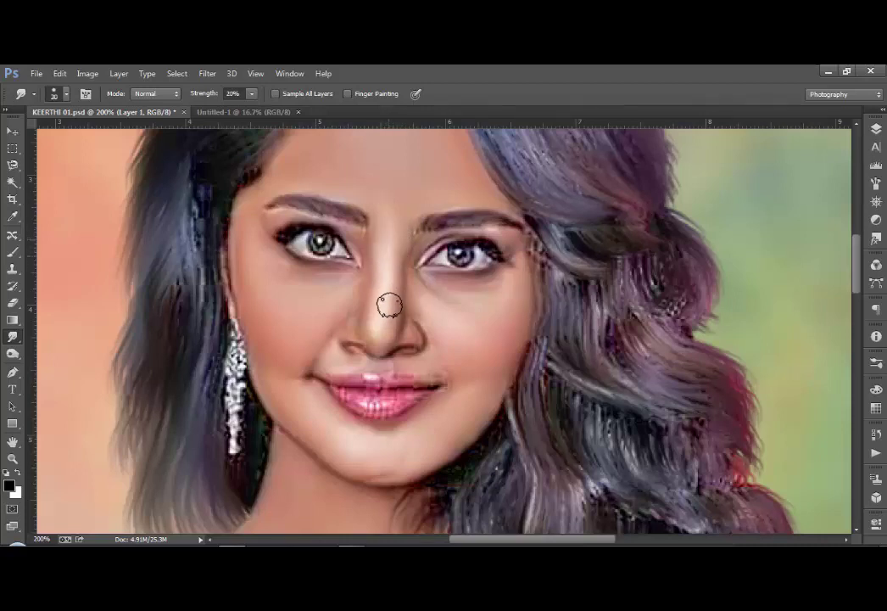
left_click_drag(384, 327, 377, 341)
key("bracketleft")
key("bracketleft")
key("bracketleft")
key("bracketright")
key("bracketright")
key("bracketleft")
key("bracketleft")
key("bracketright")
key("bracketleft")
key("bracketleft")
key("bracketleft")
left_click_drag(374, 378, 375, 386)
left_click_drag(361, 377, 362, 383)
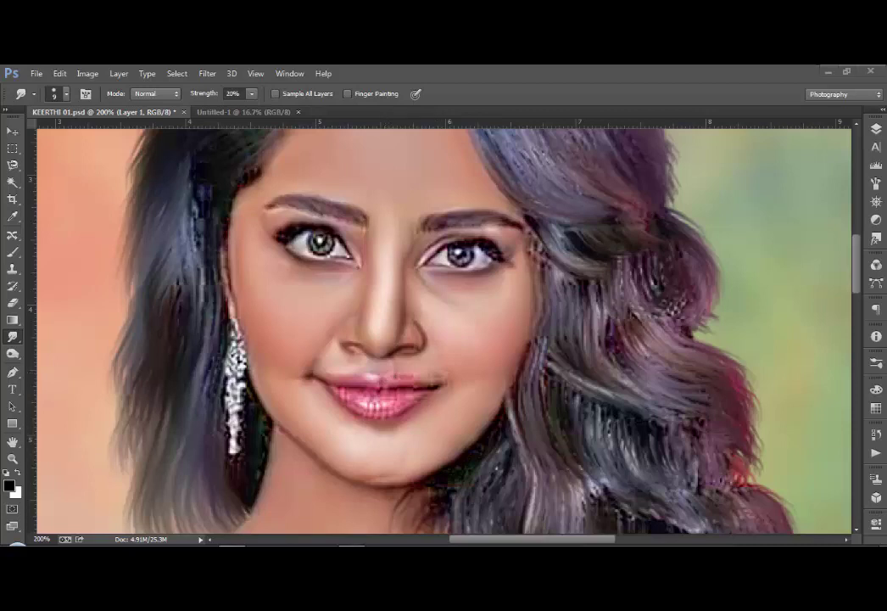
key("F9")
Continue smudging the lips and mouth corners into soft, blended tones
left_click(824, 499)
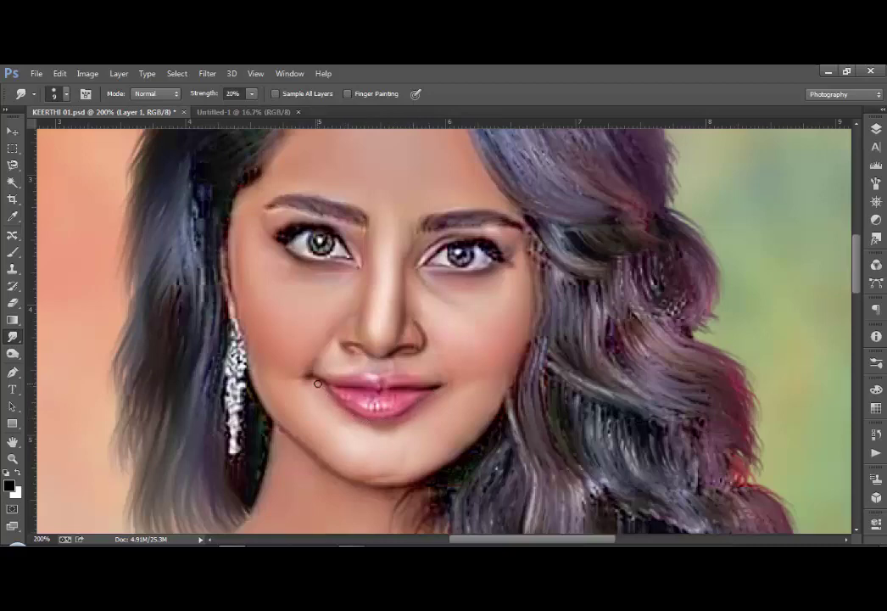
Smudge the chin, neck and blouse sleeve near the necklace, starting with a size 40 brush
scroll(406, 470, "down", 2)
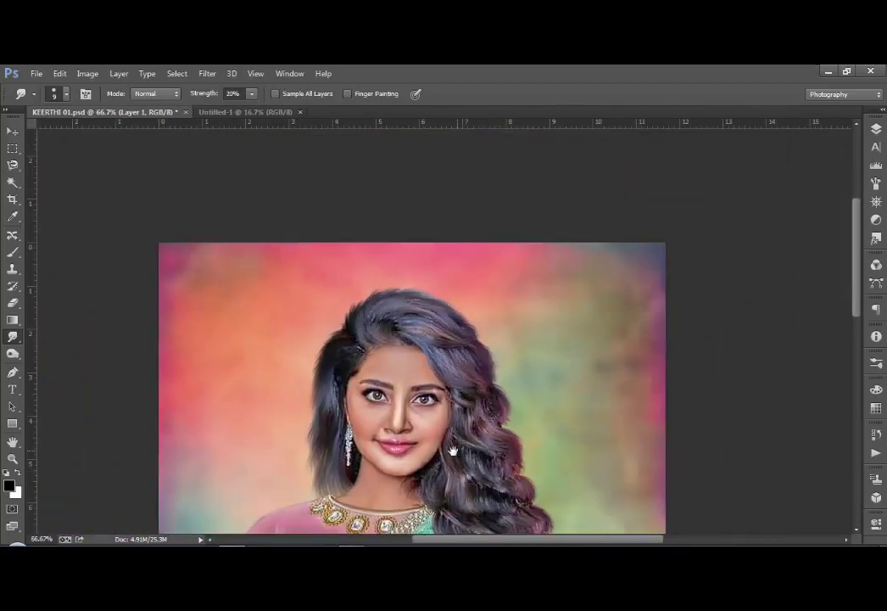
scroll(453, 450, "down", 2)
scroll(407, 458, "up", 1)
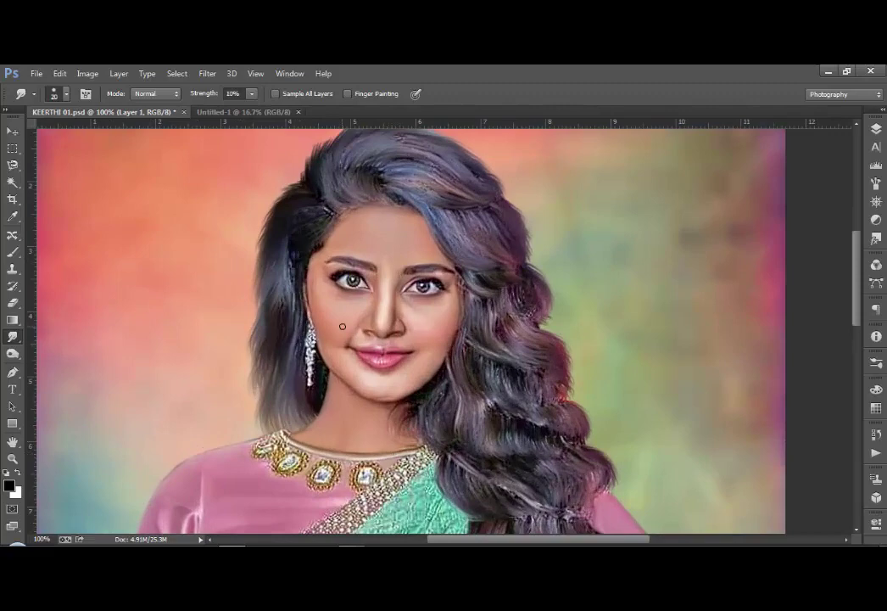
key("bracketright")
key("bracketright")
key("bracketleft")
key("bracketleft")
key("bracketright")
key("bracketleft")
key("bracketleft")
key("bracketright")
key("bracketright")
key("bracketleft")
key("bracketleft")
key("bracketleft")
key("bracketleft")
Duplicate Layer 1 in the Layers panel
left_click(876, 129)
left_click_drag(820, 215, 811, 245)
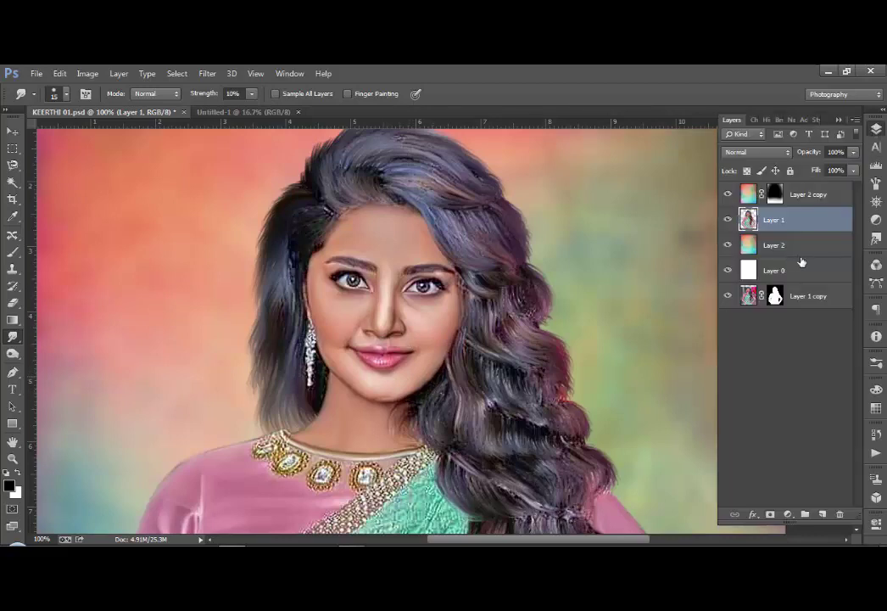
key("ctrl+j")
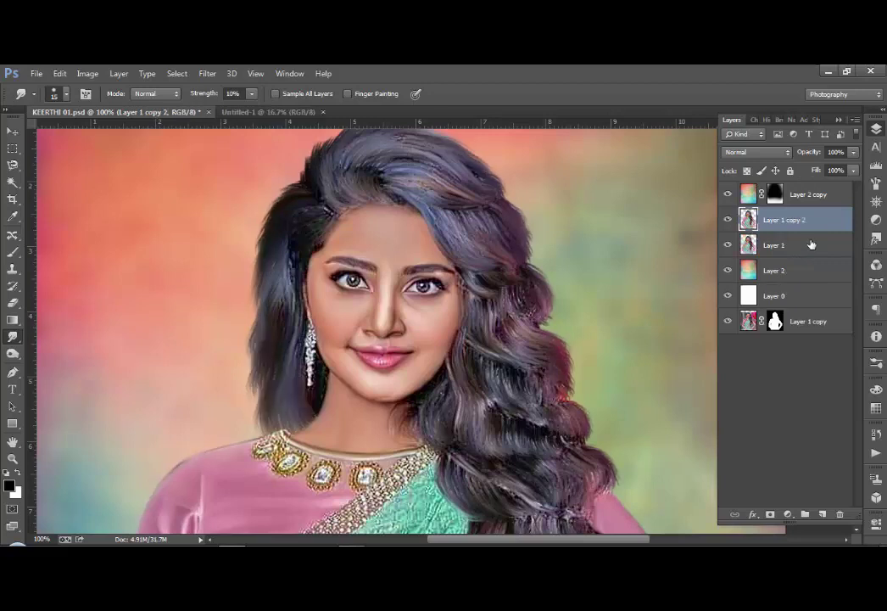
Set up Oil Paint with Shine 0, Cleanliness 8, Scale 0.8 and Bristle Detail 10
left_click(207, 74)
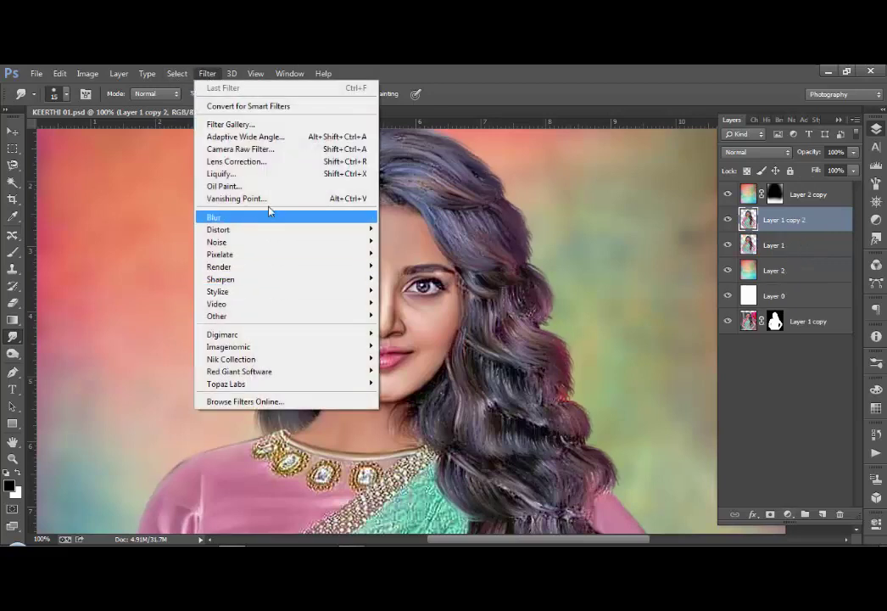
left_click(261, 188)
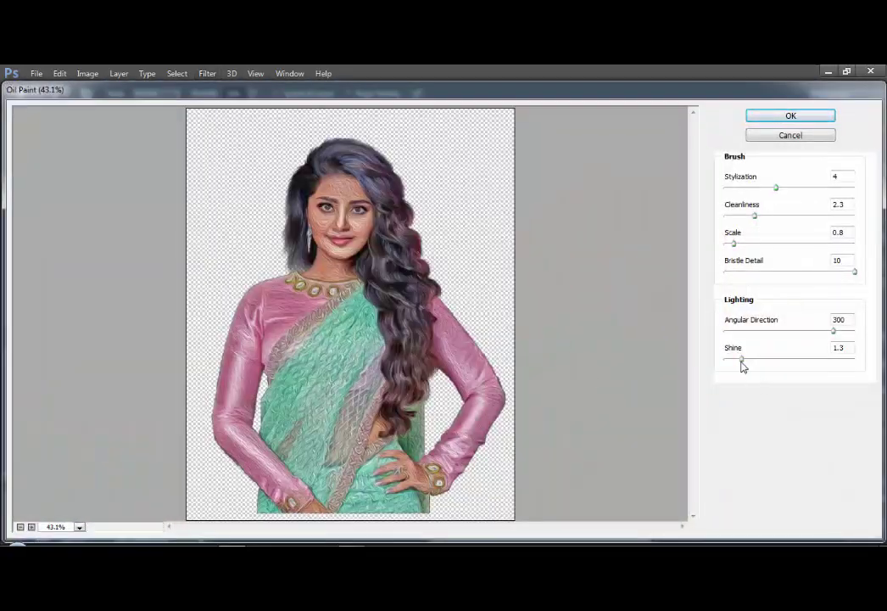
left_click_drag(742, 359, 726, 360)
key("ctrl+plus")
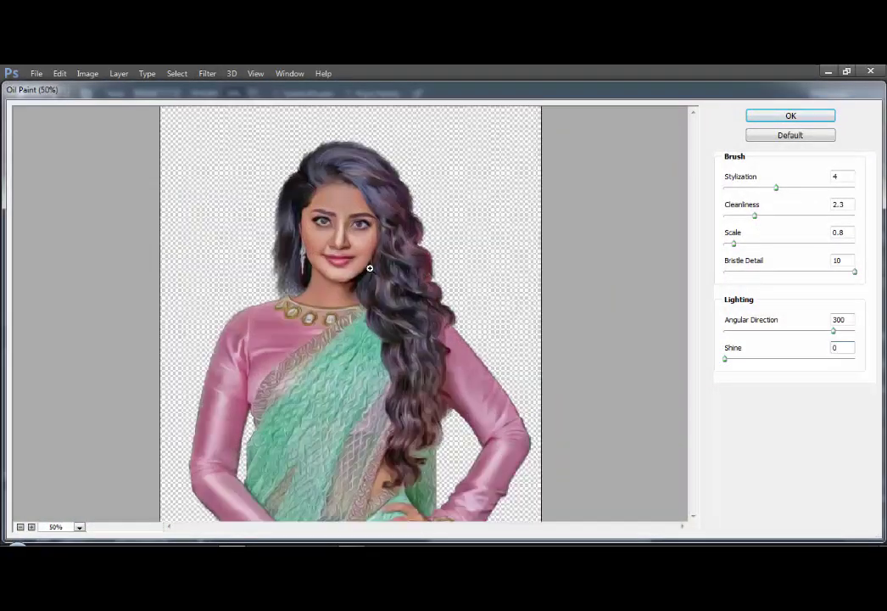
key("ctrl+plus")
key("ctrl+plus")
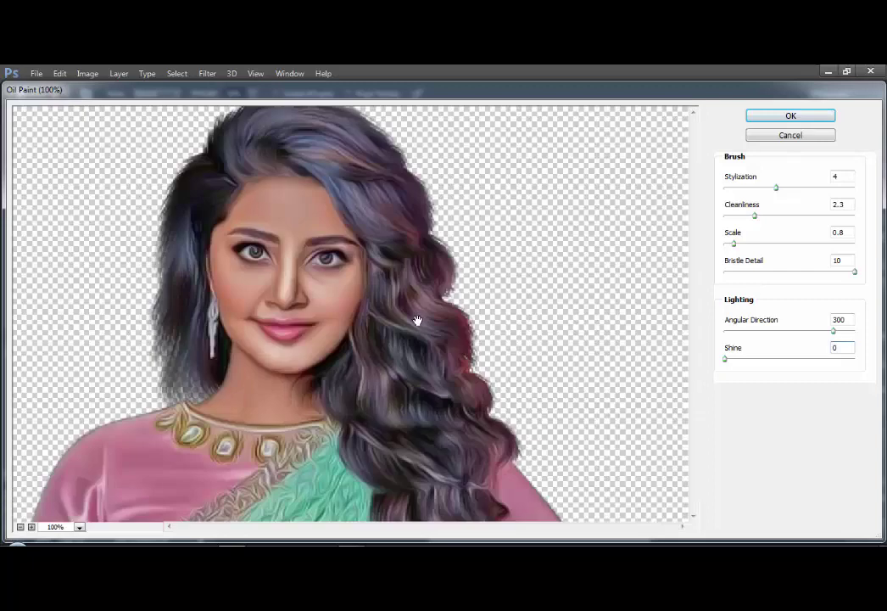
left_click(845, 204)
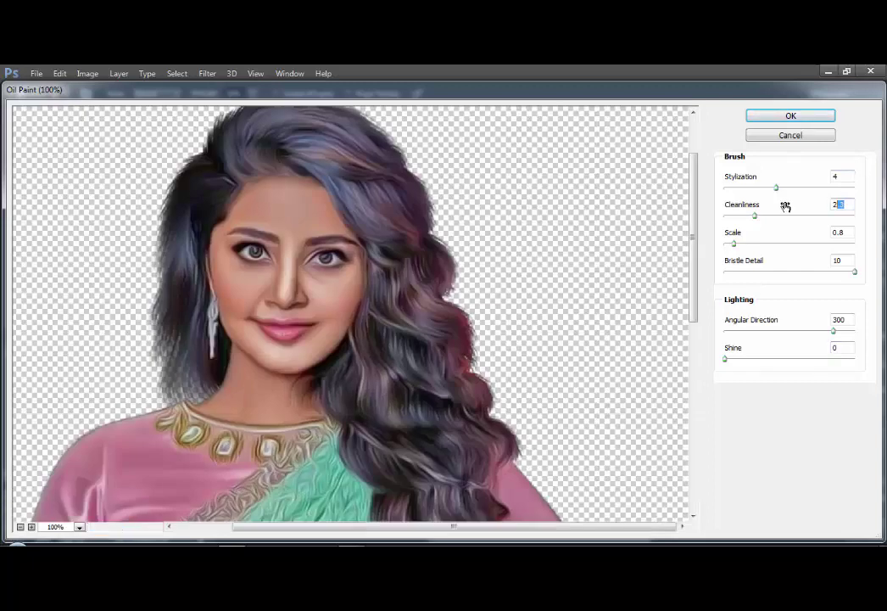
type("7")
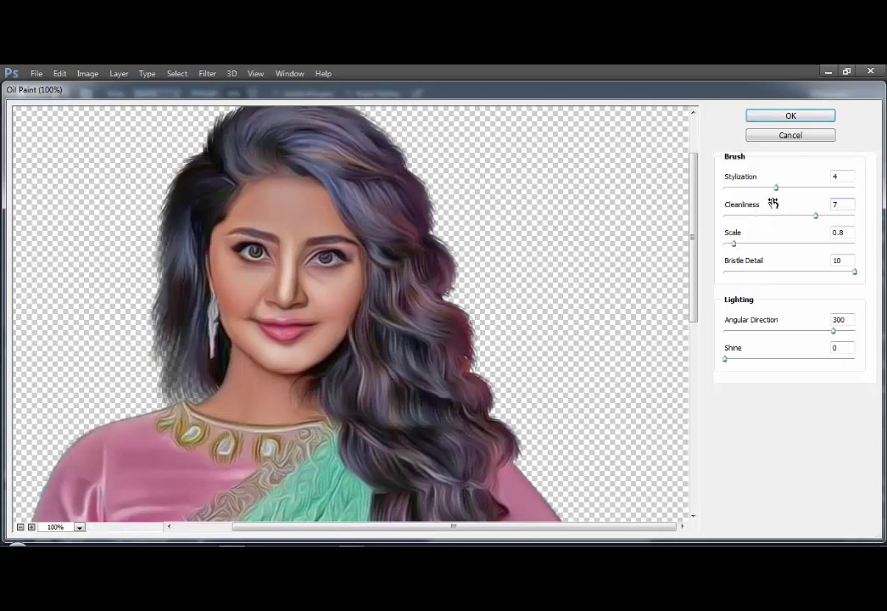
left_click(856, 217)
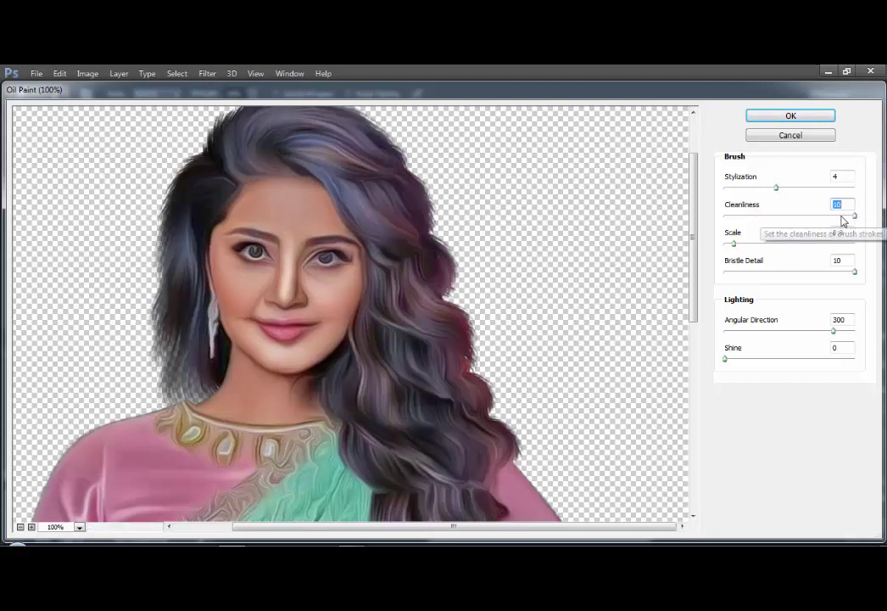
type("8")
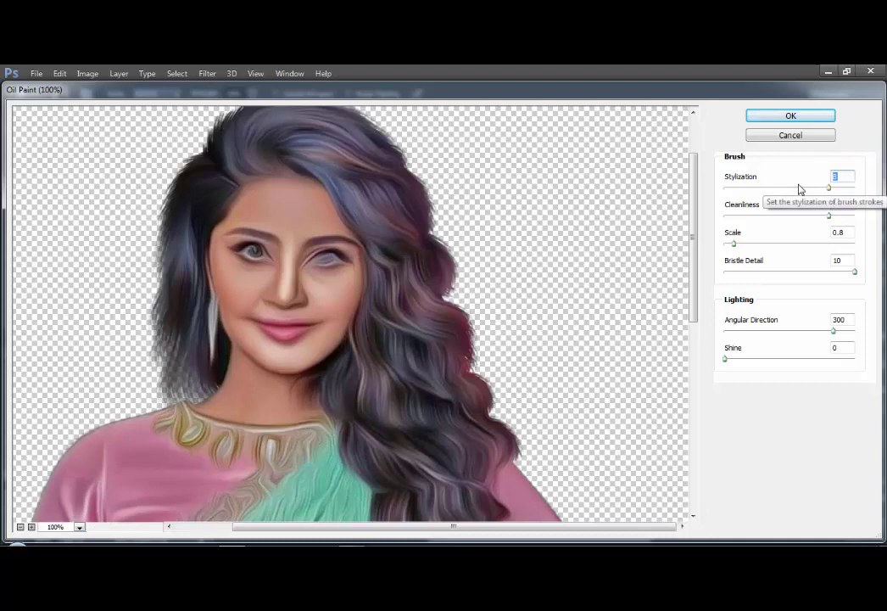
type("6")
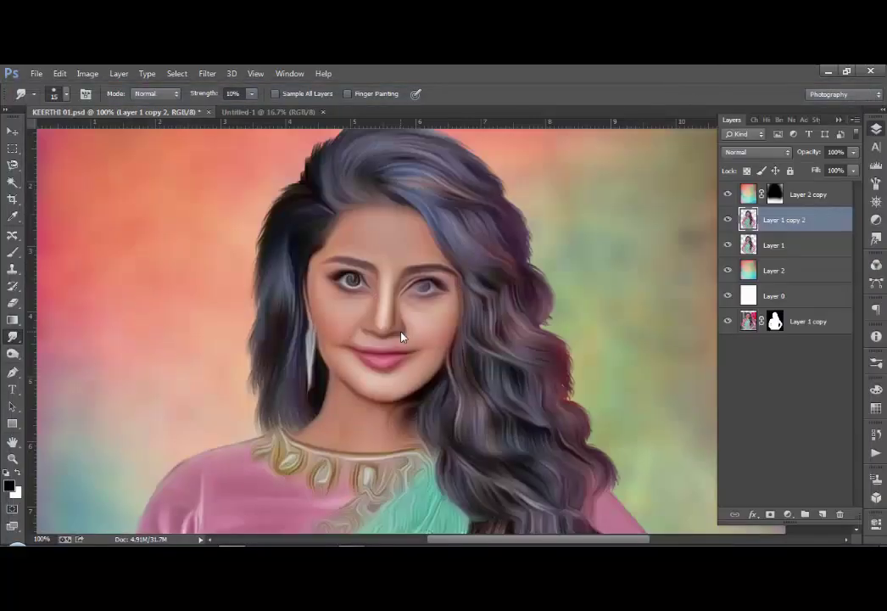
Add a black mask to the oil-paint layer and ready a white brush at 100% opacity, size 50
left_click(772, 515, "alt")
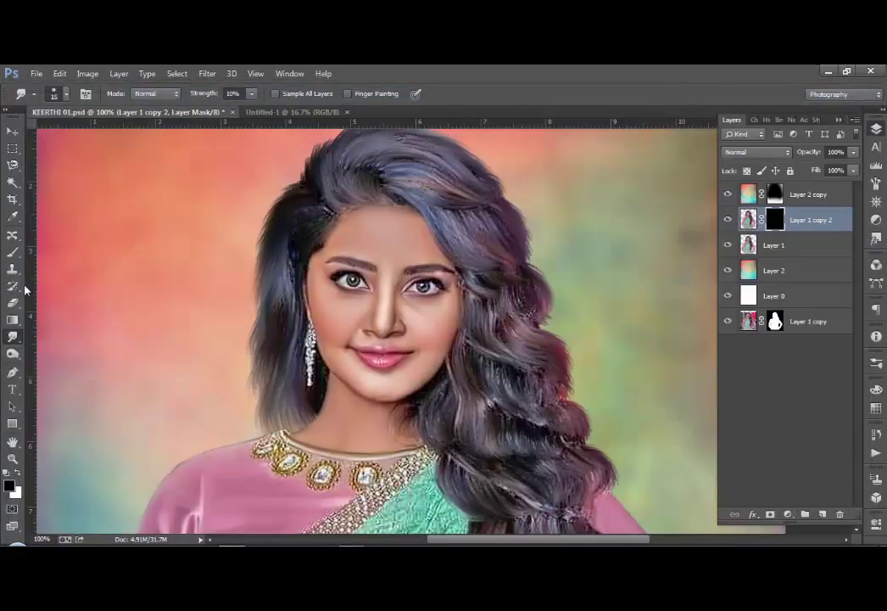
left_click(13, 253)
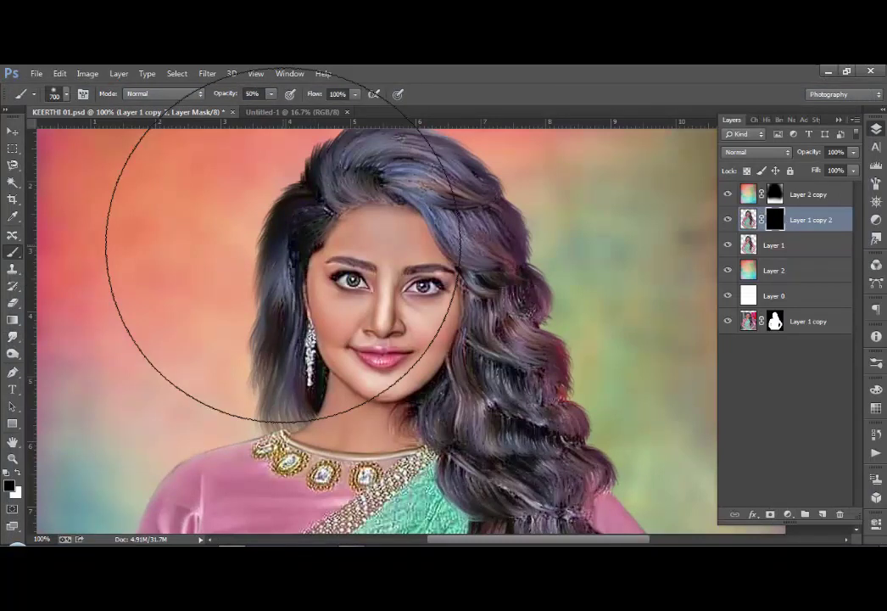
key("bracketleft")
key("0")
key("bracketleft")
key("bracketleft")
key("bracketleft")
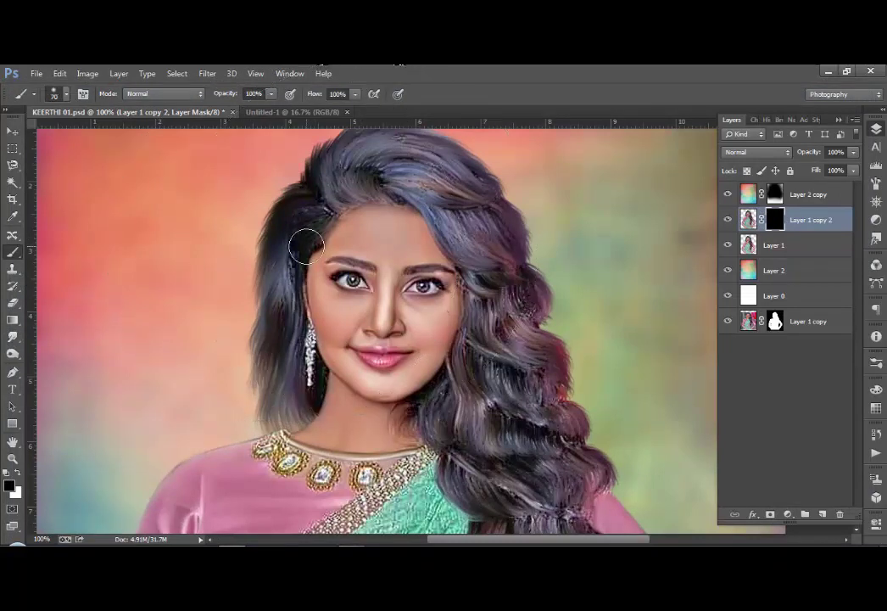
key("x")
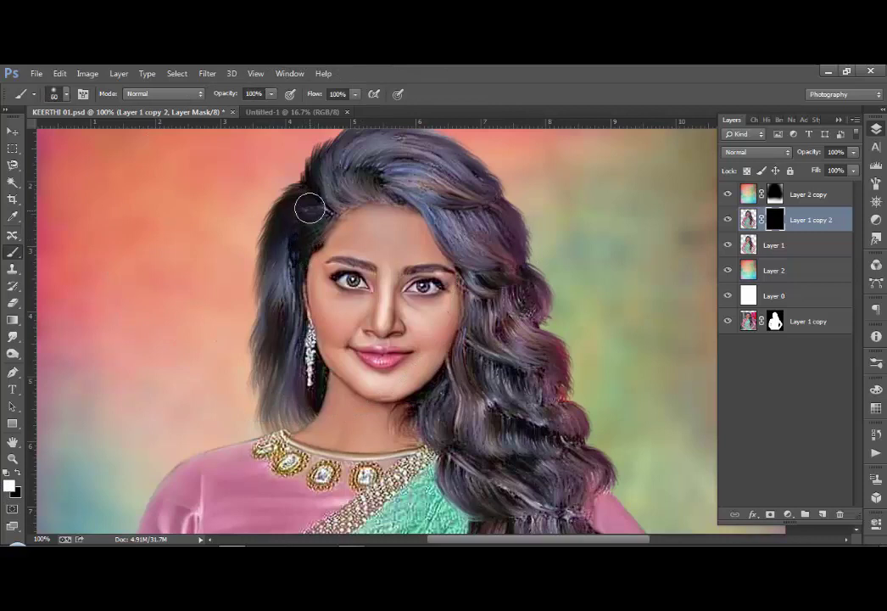
key("bracketleft")
key("bracketleft")
key("bracketleft")
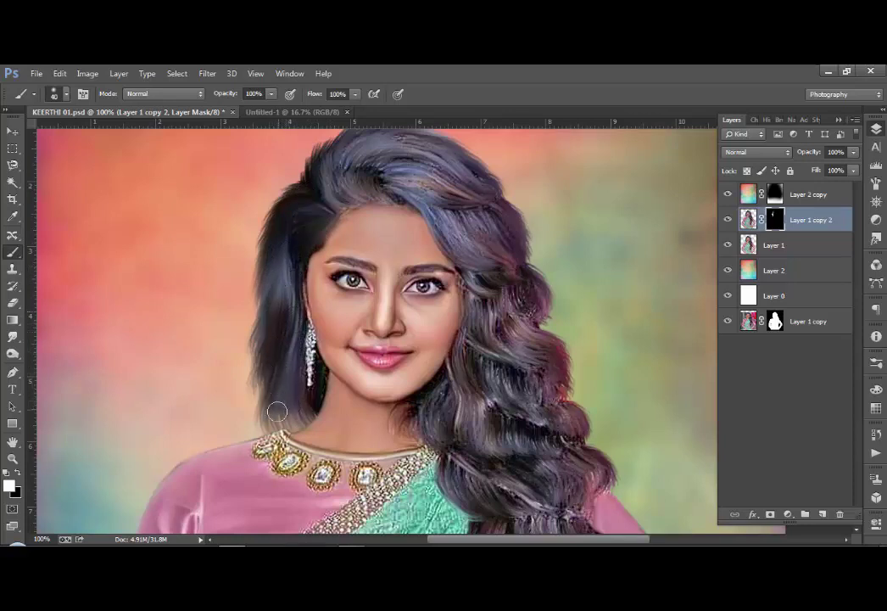
key("p")
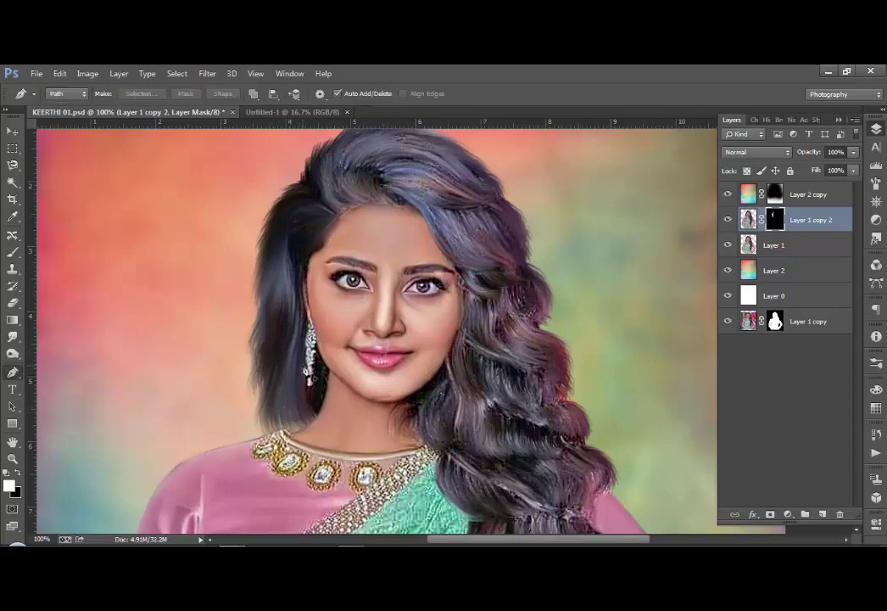
key("b")
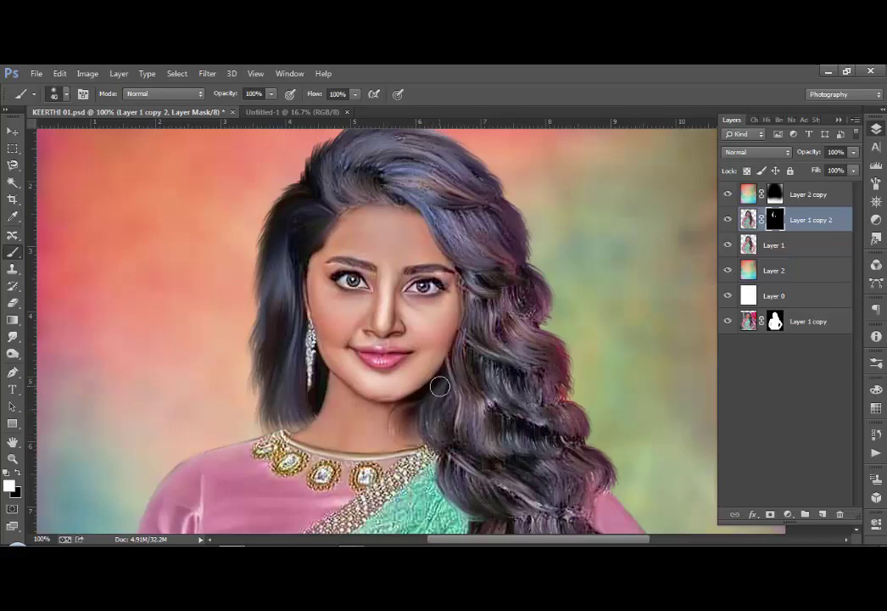
key("bracketright")
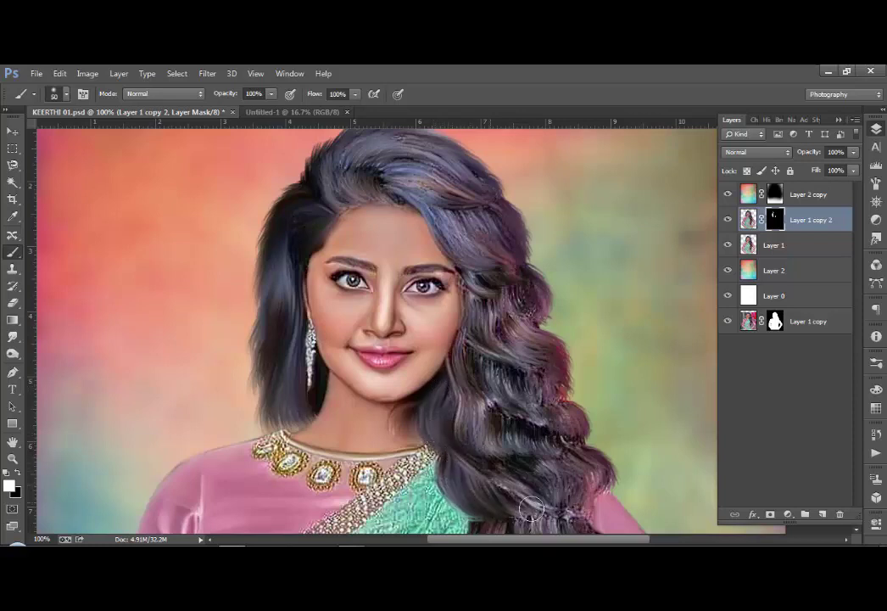
Paint the mask over the wavy right-side hair and the streaks on the crown
left_click_drag(547, 505, 596, 480)
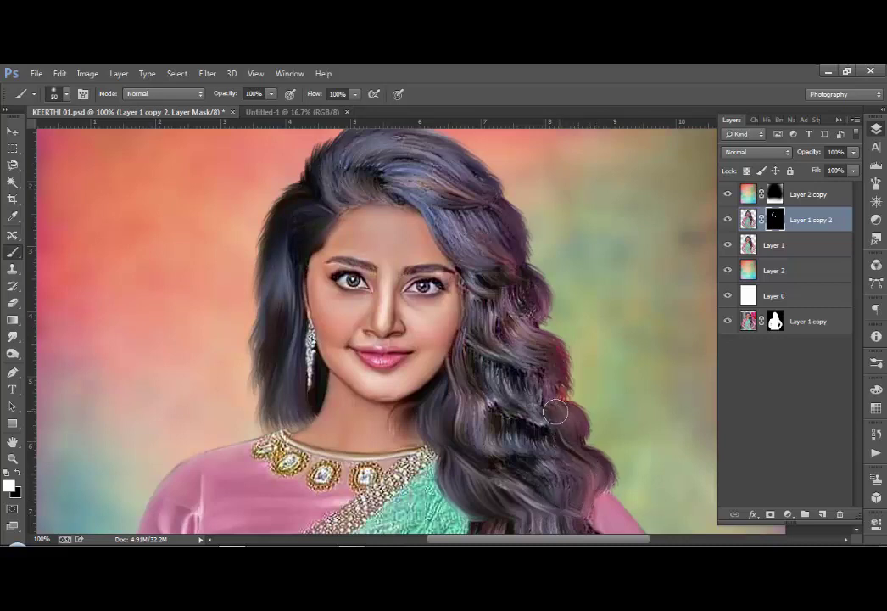
mouse_move(560, 428)
left_mouse_down()
mouse_move(514, 415)
mouse_move(545, 461)
left_mouse_up()
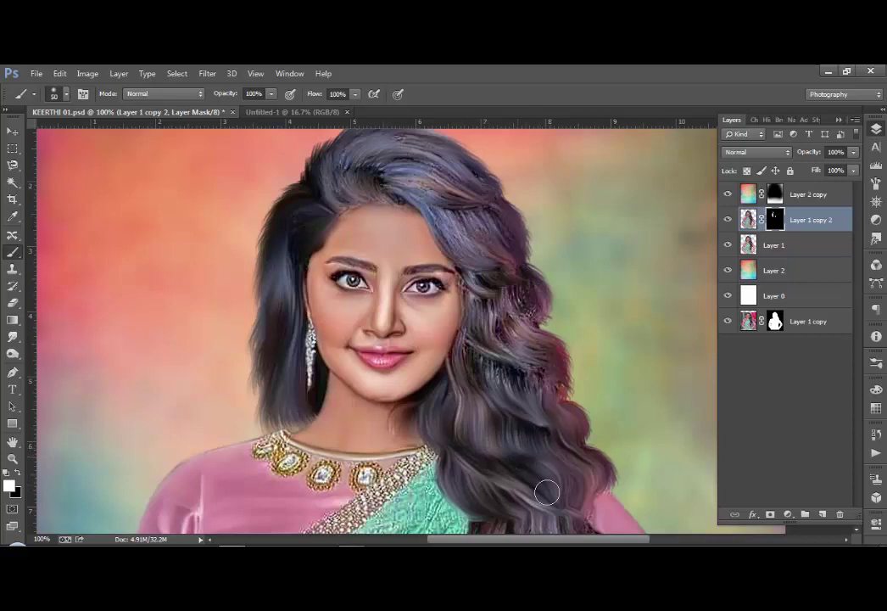
mouse_move(547, 487)
left_mouse_down()
mouse_move(552, 411)
mouse_move(473, 322)
mouse_move(458, 388)
mouse_move(503, 391)
left_mouse_up()
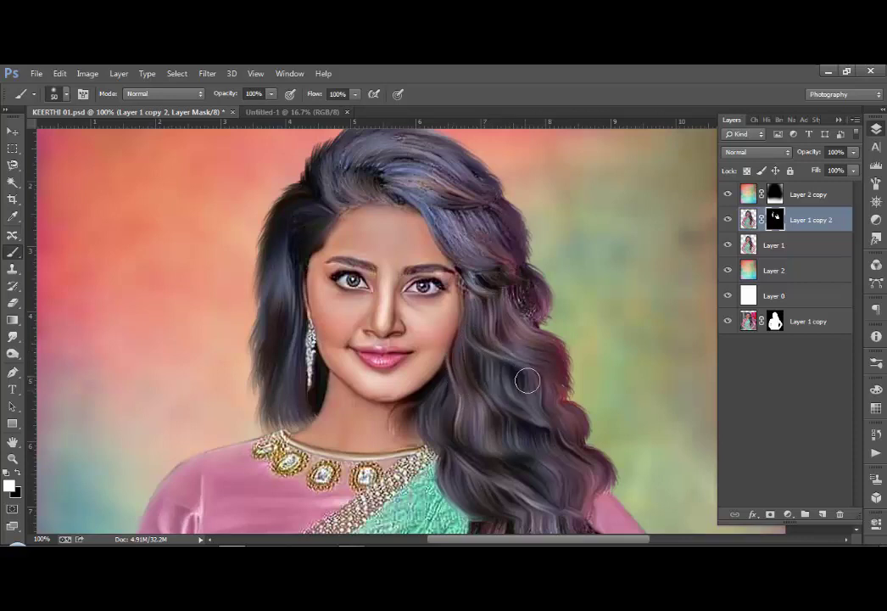
scroll(500, 386, "up", 1)
scroll(490, 369, "up", 3)
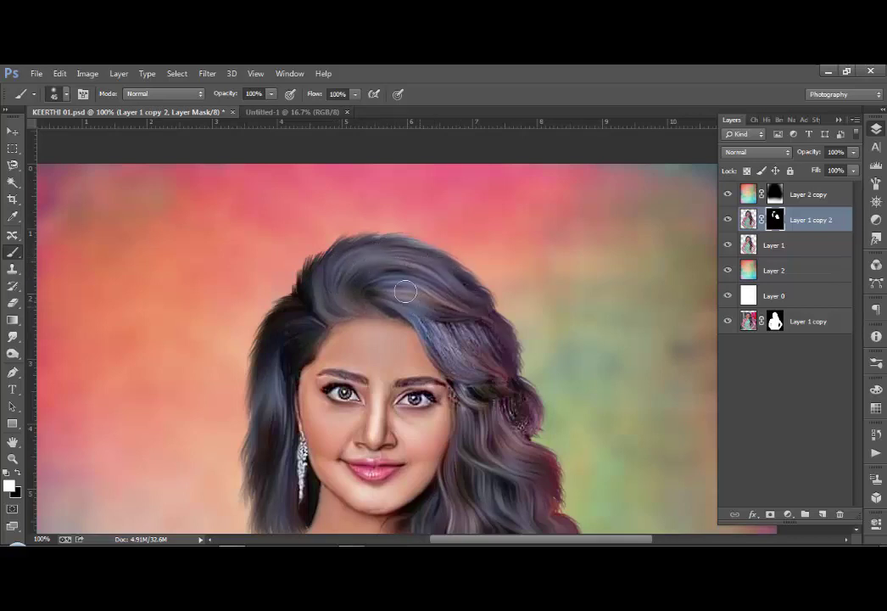
left_click_drag(422, 319, 470, 371)
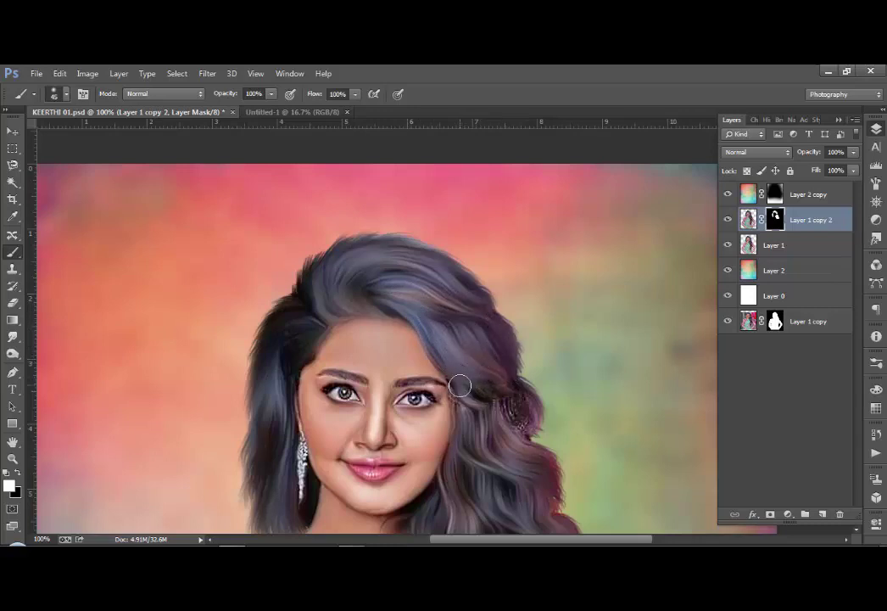
mouse_move(465, 373)
left_mouse_down()
mouse_move(506, 427)
mouse_move(517, 397)
left_mouse_up()
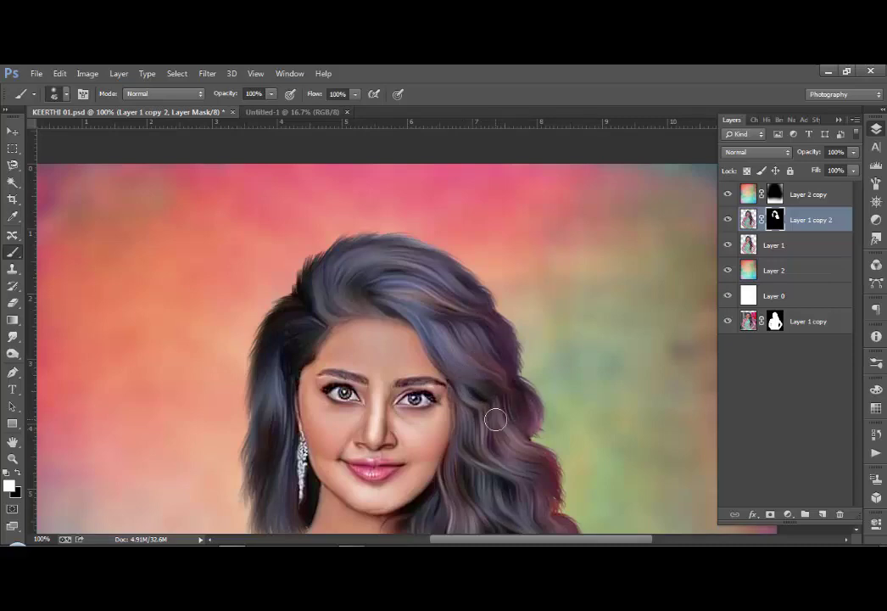
scroll(484, 357, "down", 5)
scroll(475, 297, "down", 1)
scroll(472, 293, "down", 4)
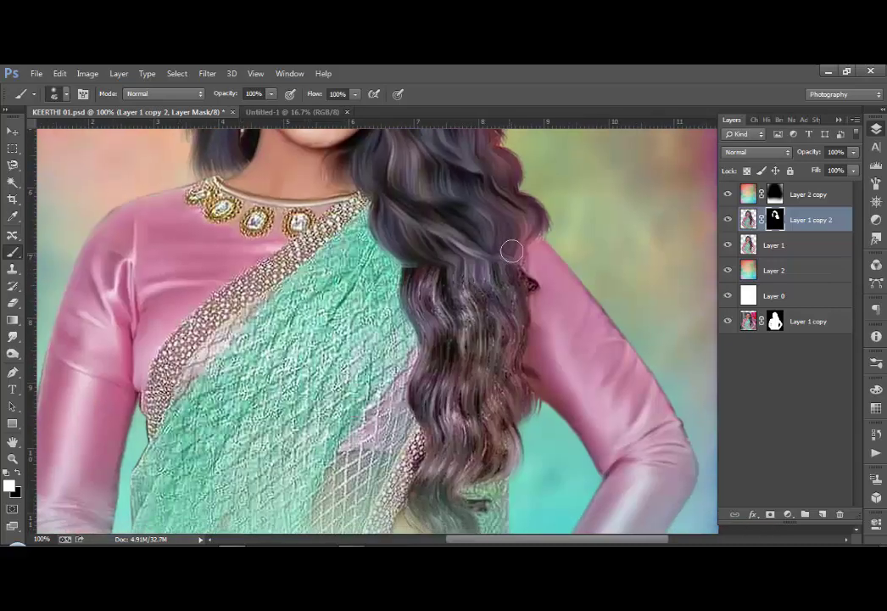
Paint the mask along the lower hair strands and up the right sleeve with a size 60 brush
mouse_move(519, 285)
left_mouse_down()
mouse_move(511, 406)
mouse_move(506, 317)
mouse_move(486, 280)
mouse_move(475, 297)
mouse_move(528, 289)
mouse_move(422, 263)
mouse_move(464, 333)
mouse_move(426, 371)
mouse_move(436, 451)
mouse_move(465, 386)
mouse_move(458, 432)
mouse_move(461, 339)
left_mouse_up()
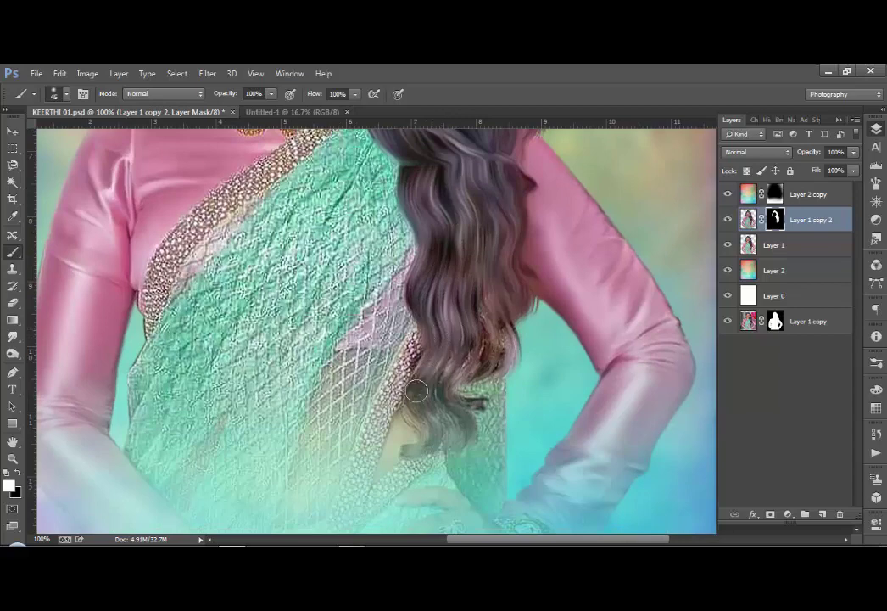
mouse_move(439, 449)
left_mouse_down()
mouse_move(438, 403)
mouse_move(460, 341)
mouse_move(476, 376)
mouse_move(489, 359)
mouse_move(493, 367)
mouse_move(511, 303)
left_mouse_up()
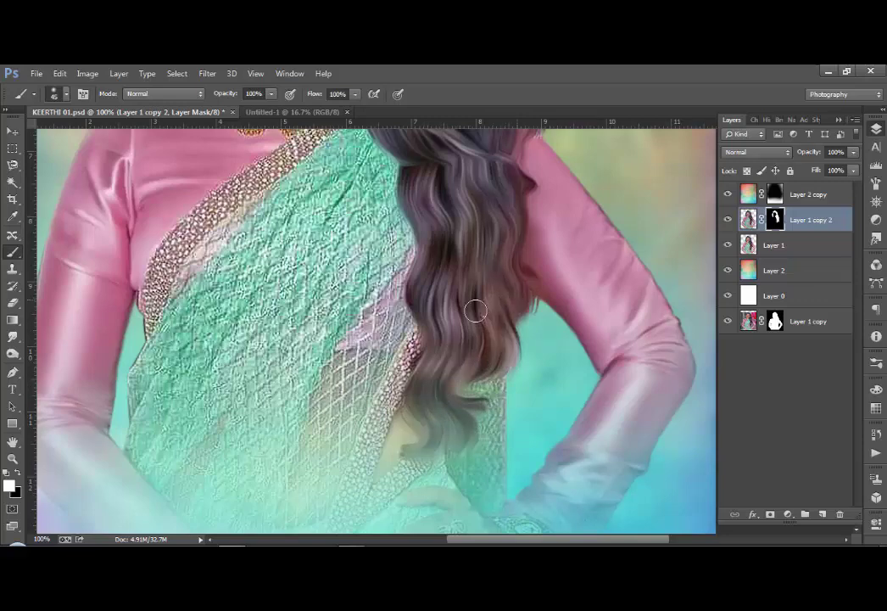
mouse_move(604, 470)
left_mouse_down()
mouse_move(555, 351)
mouse_move(511, 404)
mouse_move(527, 414)
mouse_move(600, 325)
mouse_move(545, 329)
mouse_move(564, 289)
mouse_move(604, 254)
mouse_move(633, 270)
mouse_move(641, 207)
mouse_move(600, 228)
mouse_move(629, 214)
mouse_move(621, 257)
left_mouse_up()
left_click_drag(586, 211, 569, 347)
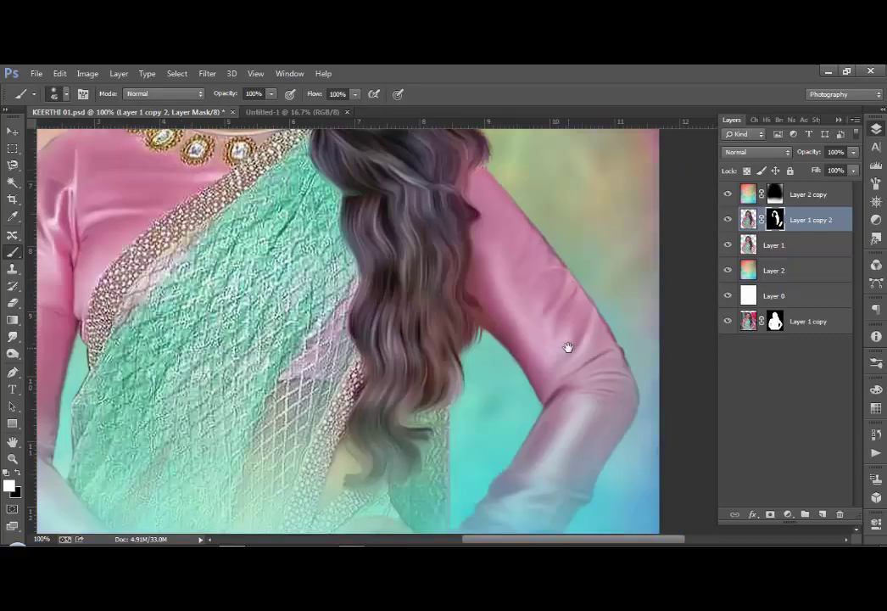
key("bracketright")
key("bracketright")
left_click_drag(481, 272, 510, 285)
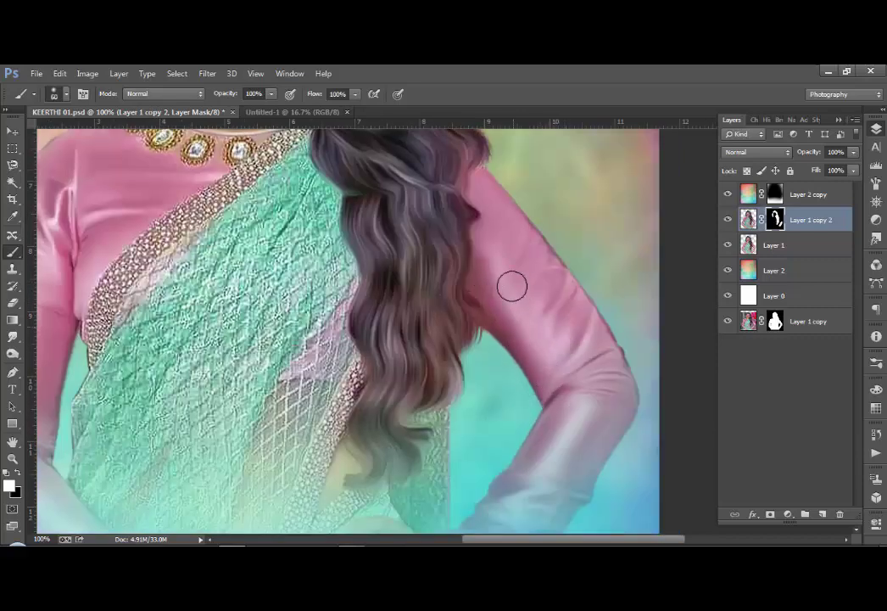
mouse_move(596, 357)
left_mouse_down()
mouse_move(551, 254)
mouse_move(495, 227)
mouse_move(486, 171)
mouse_move(497, 155)
mouse_move(491, 293)
mouse_move(505, 362)
left_mouse_up()
Paint the mask over the left sleeve below the elbow and along the upper sleeve and shoulder
left_click_drag(438, 343, 463, 272)
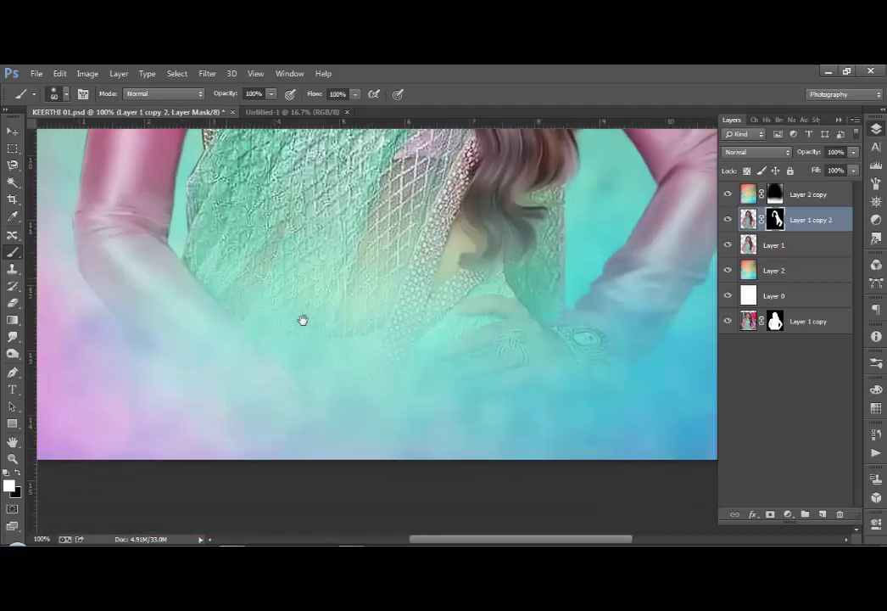
left_click_drag(303, 319, 412, 319)
mouse_move(180, 277)
left_mouse_down()
mouse_move(213, 246)
mouse_move(236, 244)
mouse_move(188, 307)
mouse_move(199, 292)
left_mouse_up()
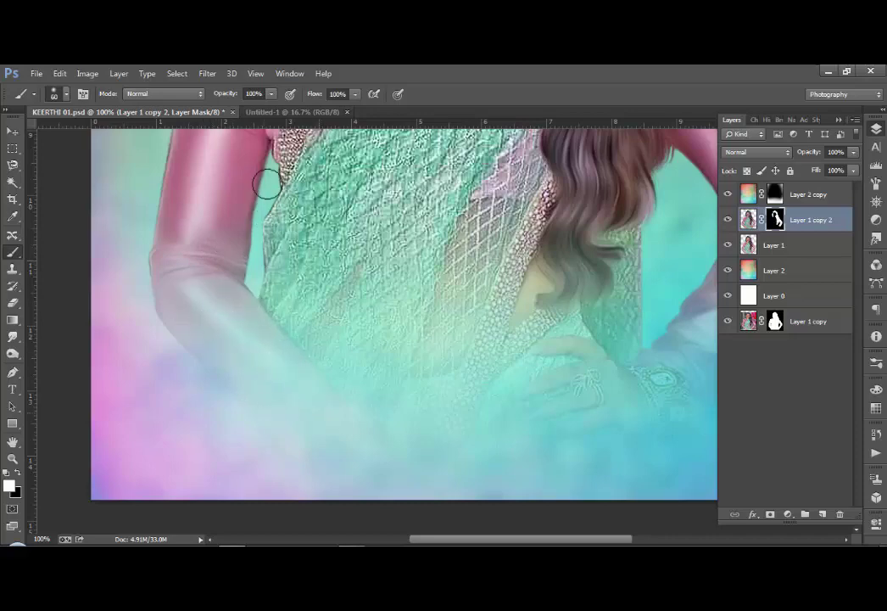
left_click_drag(219, 151, 287, 315)
key("ctrl+r")
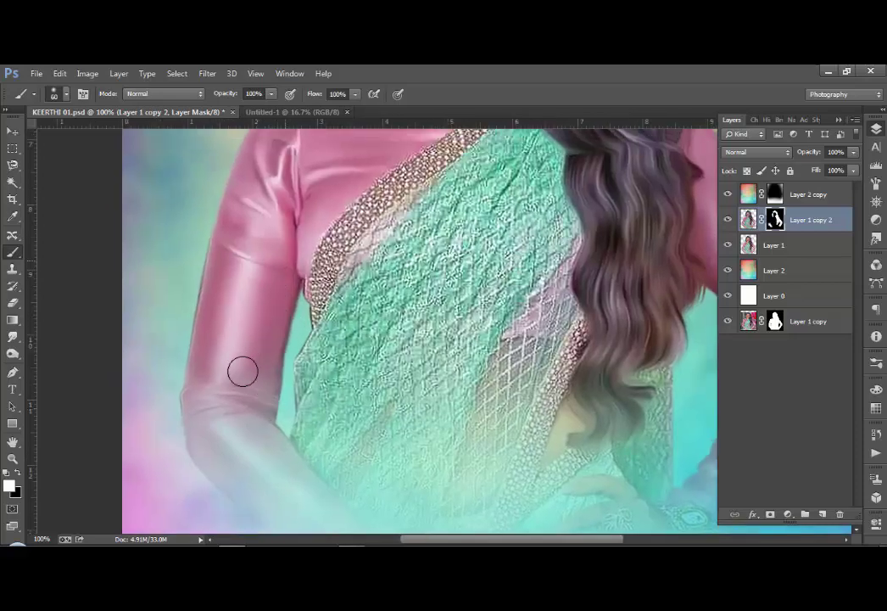
mouse_move(210, 303)
left_mouse_down()
mouse_move(240, 211)
mouse_move(285, 202)
mouse_move(257, 197)
mouse_move(291, 246)
mouse_move(330, 176)
mouse_move(329, 192)
mouse_move(297, 151)
mouse_move(288, 274)
mouse_move(303, 297)
mouse_move(282, 271)
mouse_move(285, 210)
mouse_move(238, 241)
mouse_move(238, 298)
mouse_move(258, 277)
mouse_move(279, 219)
left_mouse_up()
key("bracketleft")
key("bracketleft")
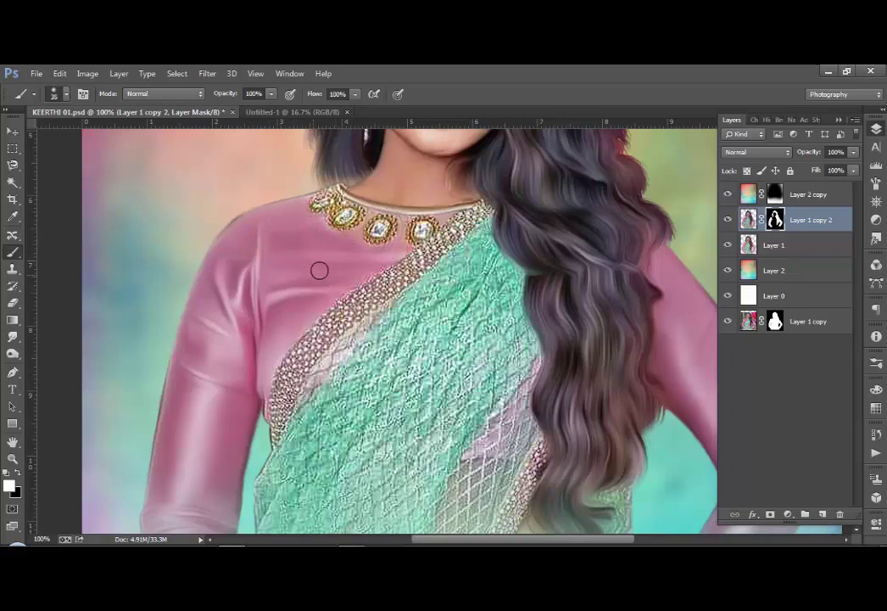
Paint white over the grey specks in the isolated mask across hand and hair, then return to colour view
left_click(776, 219, "alt")
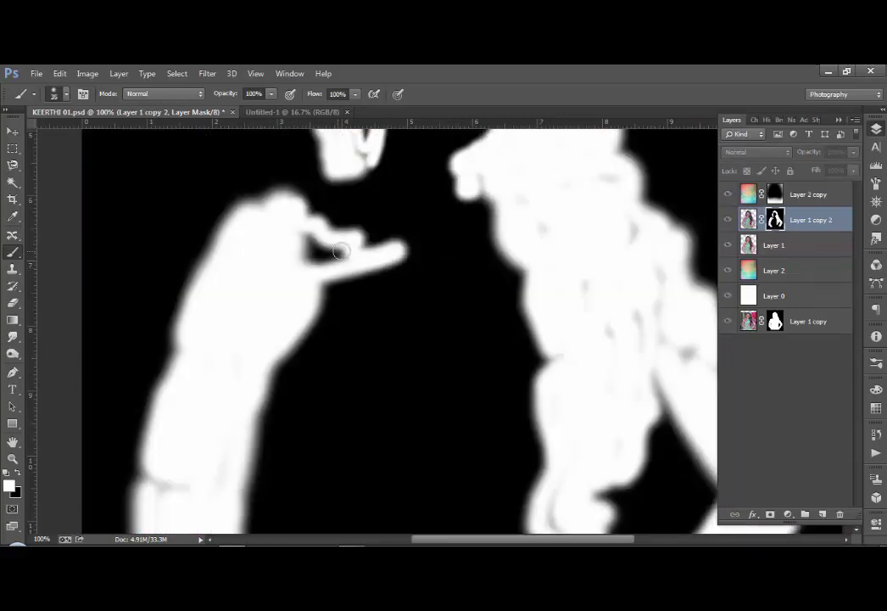
left_click_drag(343, 255, 313, 264)
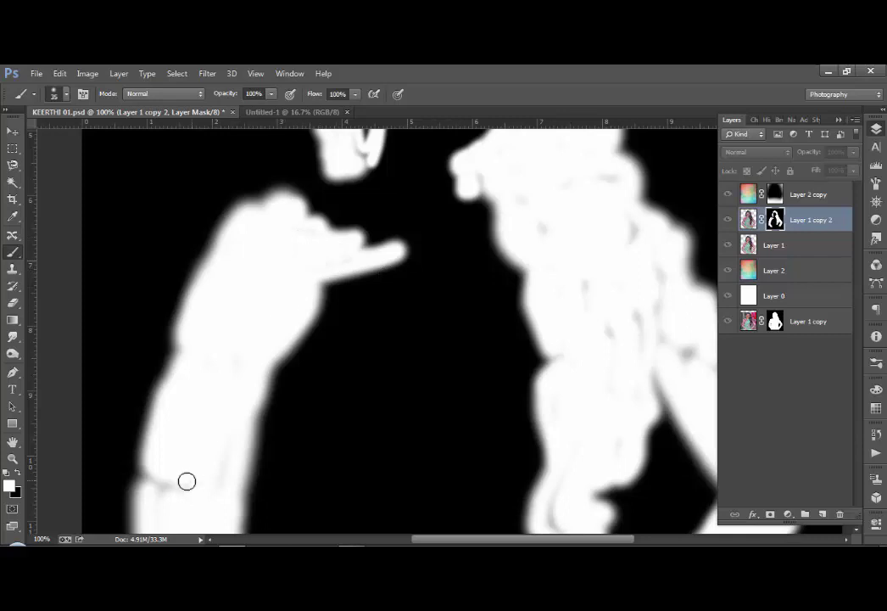
left_click_drag(499, 259, 397, 279)
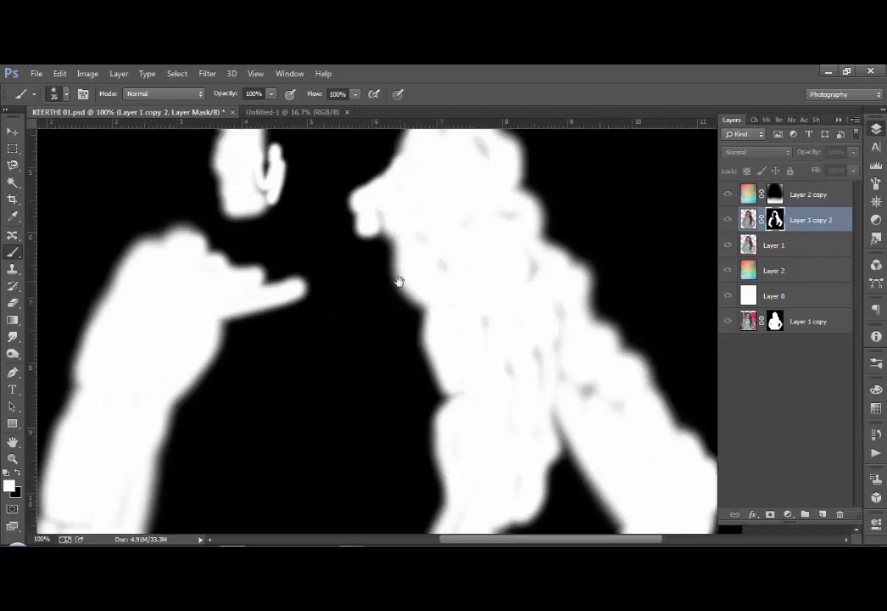
left_click_drag(350, 171, 384, 186)
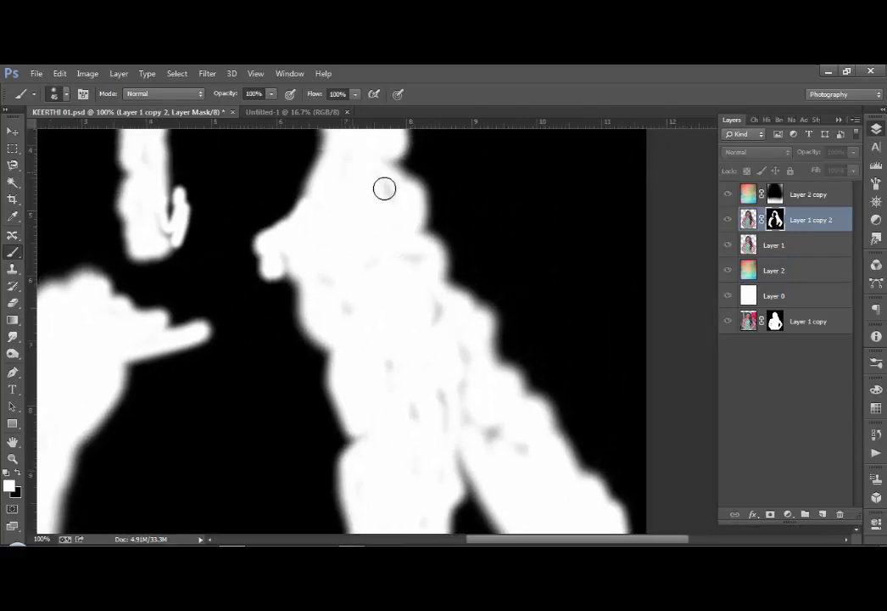
mouse_move(445, 309)
left_mouse_down()
mouse_move(398, 371)
mouse_move(451, 416)
mouse_move(463, 351)
mouse_move(482, 420)
left_mouse_up()
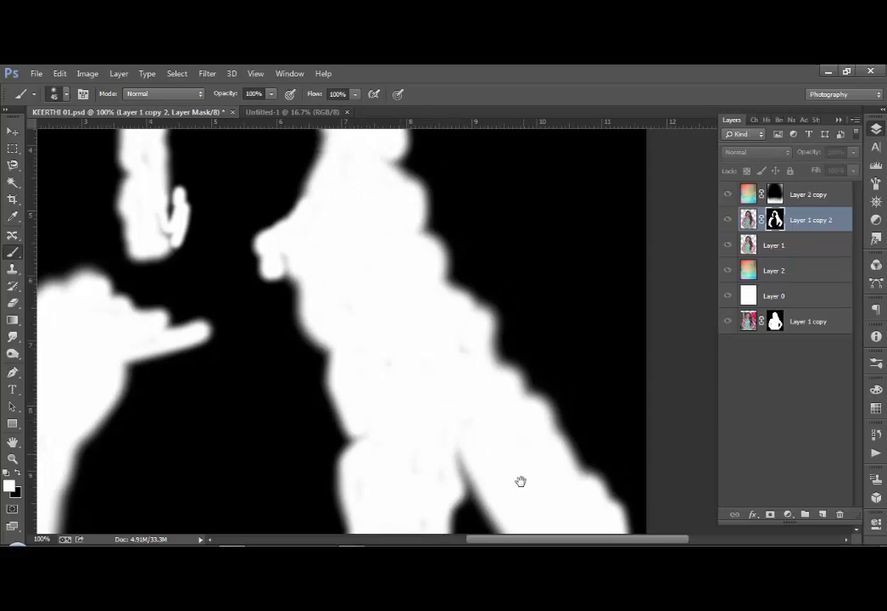
left_click_drag(519, 479, 444, 248)
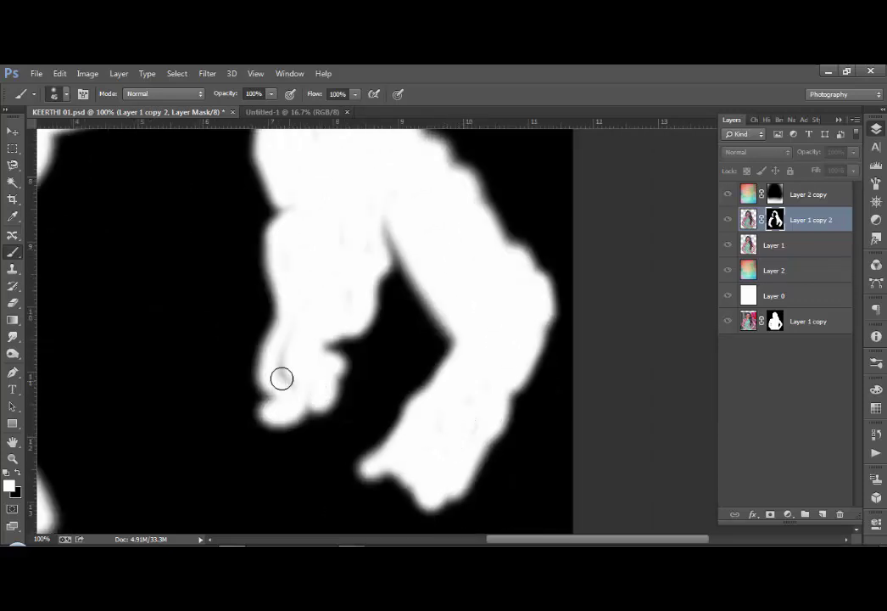
mouse_move(299, 215)
left_mouse_down()
mouse_move(419, 339)
mouse_move(348, 308)
left_mouse_up()
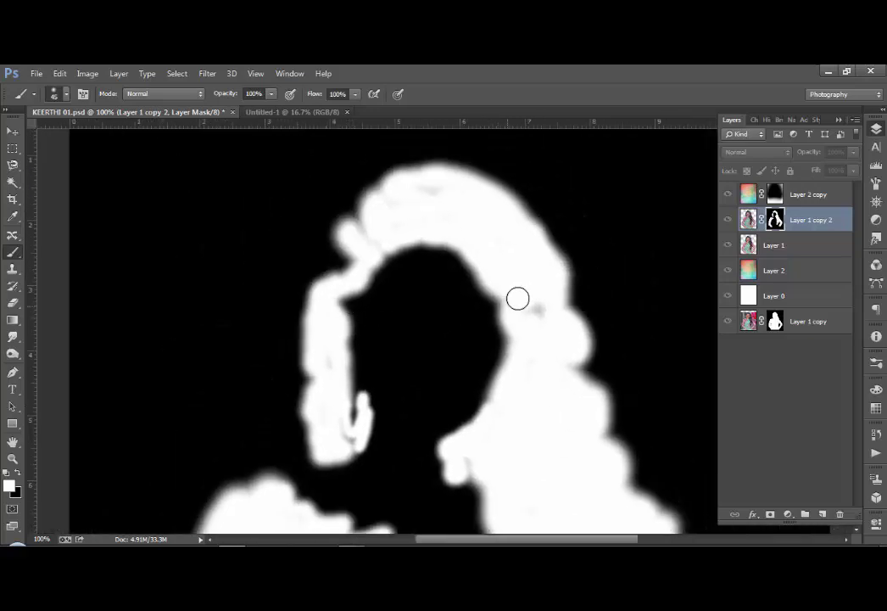
left_click_drag(518, 298, 508, 250)
left_click(773, 223, "alt")
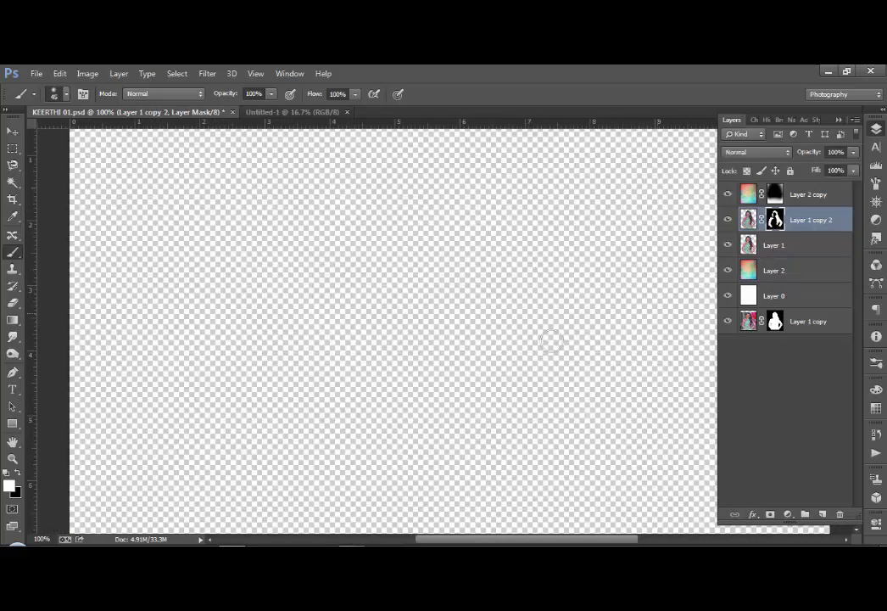
left_click_drag(395, 357, 392, 352)
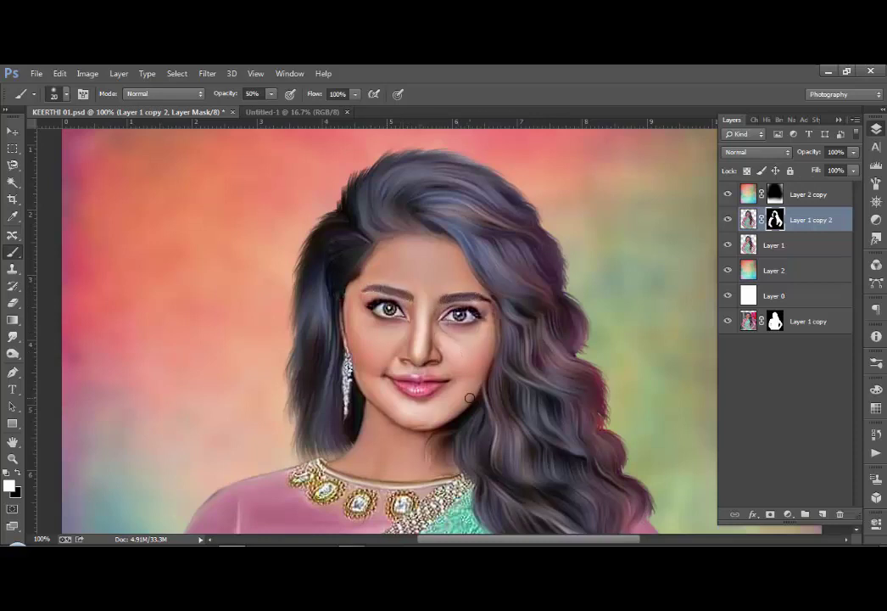
Zoom out to fit the whole portrait and save KEERTHI 01.psd
key("ctrl+minus")
scroll(465, 422, "down", 3)
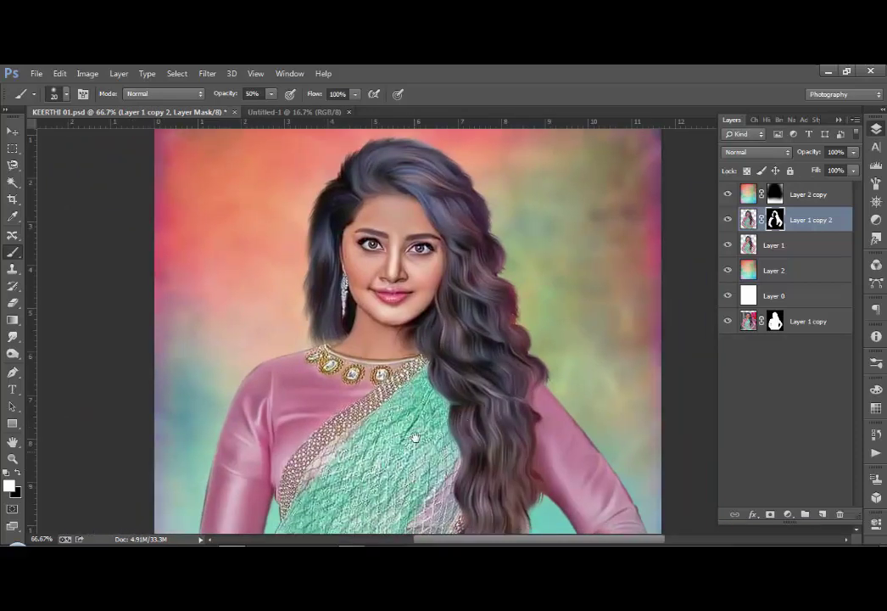
left_click_drag(416, 439, 415, 409)
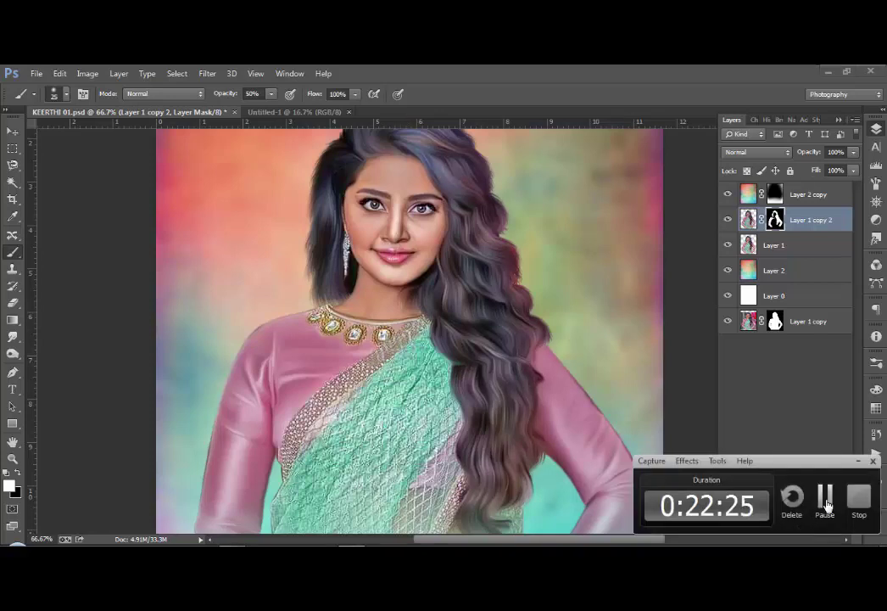
scroll(477, 368, "down", 2)
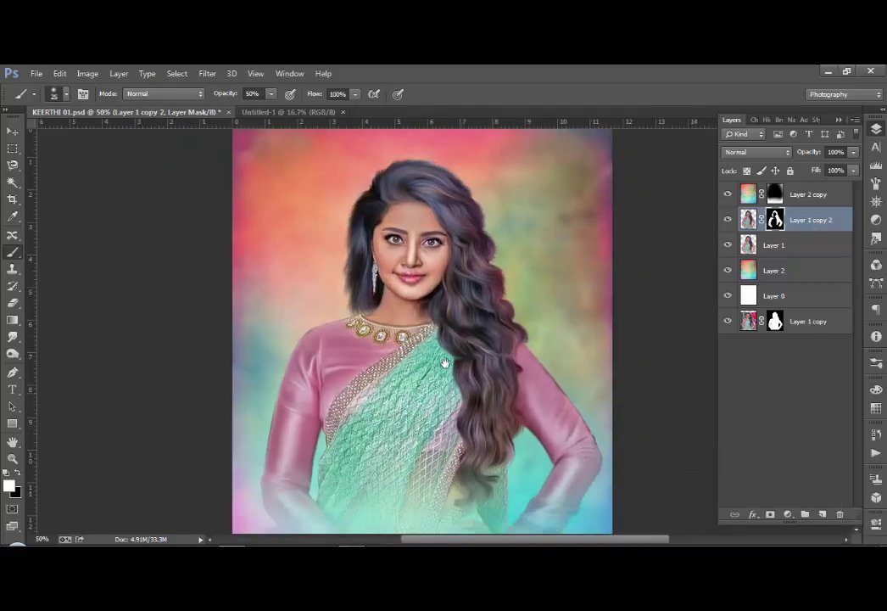
scroll(458, 361, "down", 1)
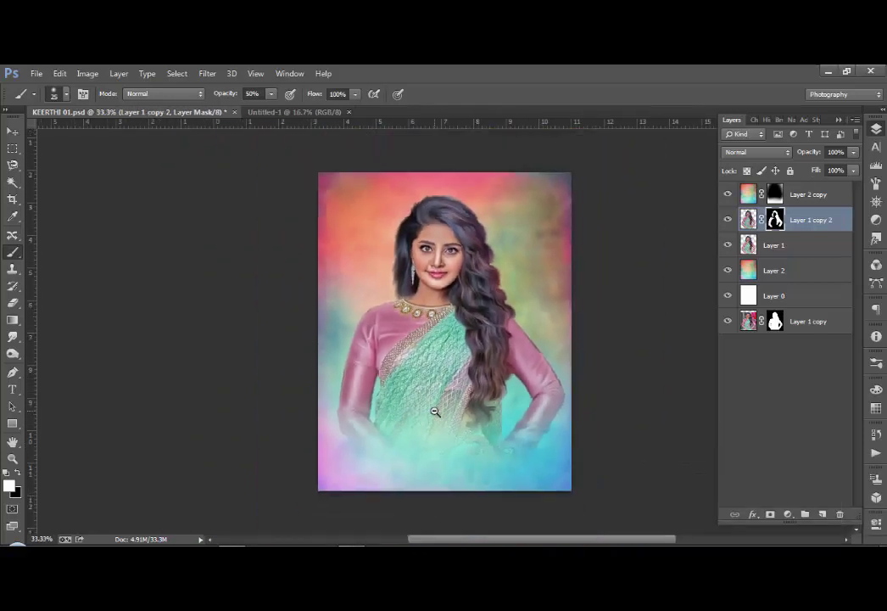
key("ctrl+s")
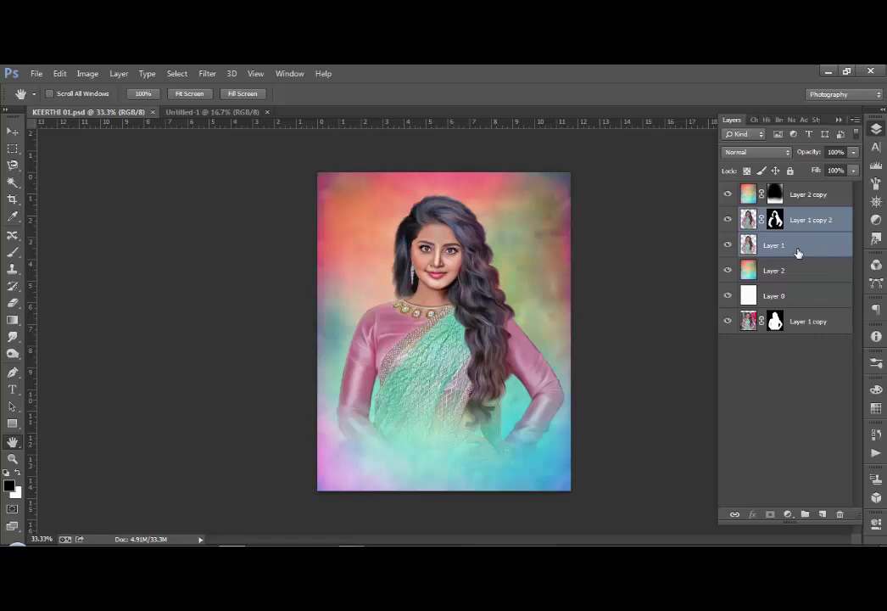
Merge Layer 1 into Layer 1 copy 2 and duplicate the merged portrait layer
key("ctrl+e")
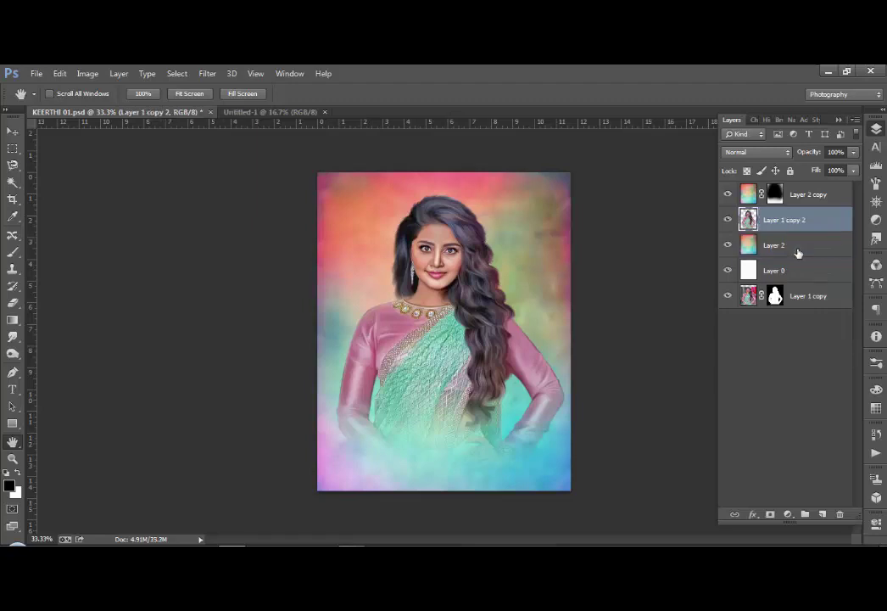
key("ctrl+j")
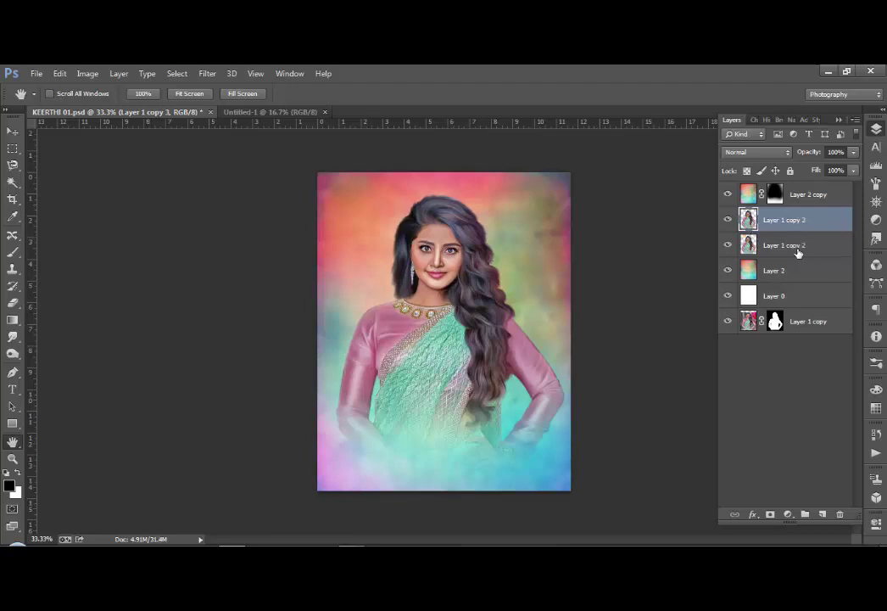
left_click(762, 153)
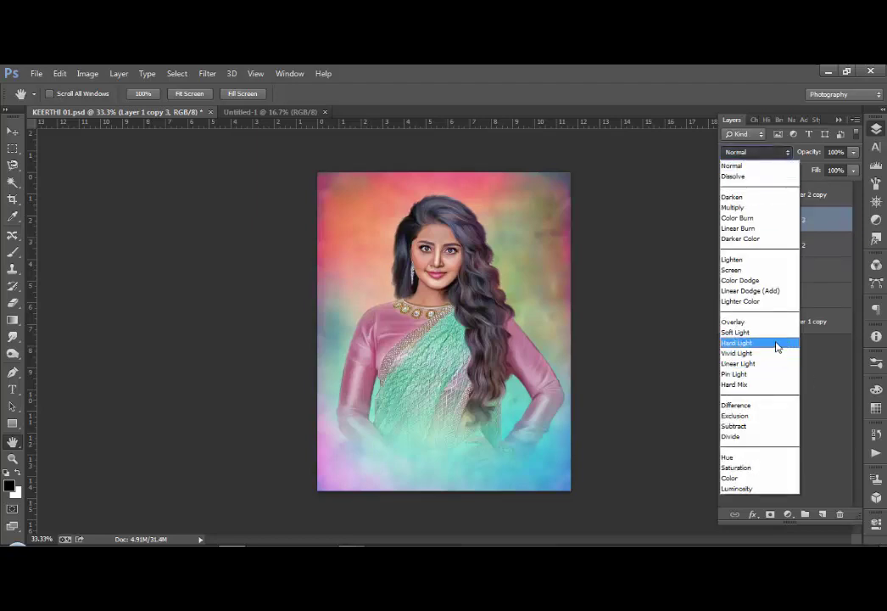
left_click(819, 381)
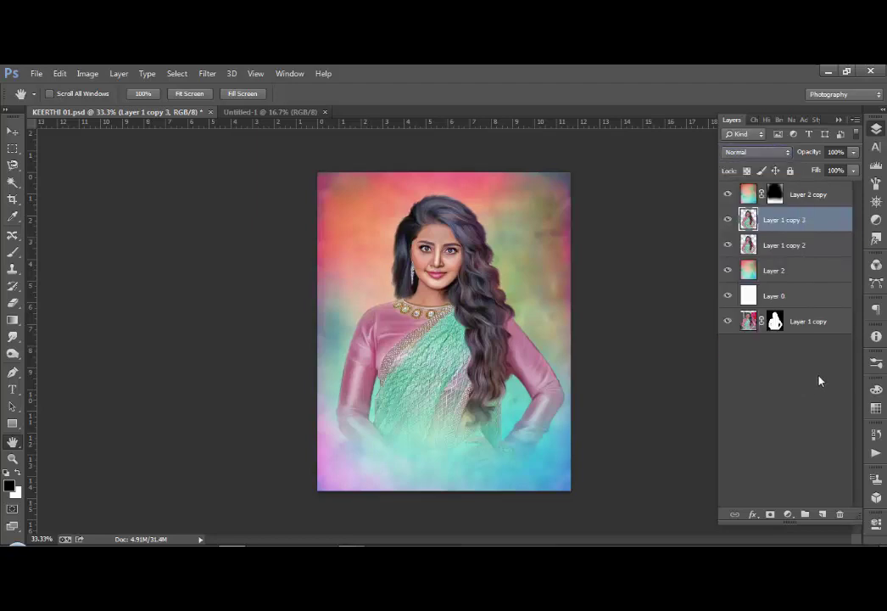
Add a Hue/Saturation adjustment at Saturation +27 with Soft Light blend mode
left_click(788, 515)
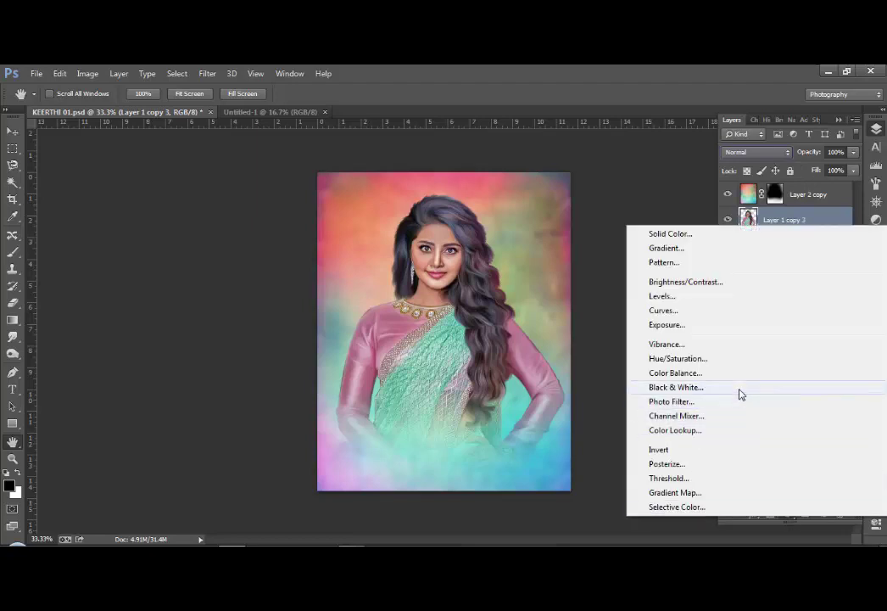
left_click(735, 360)
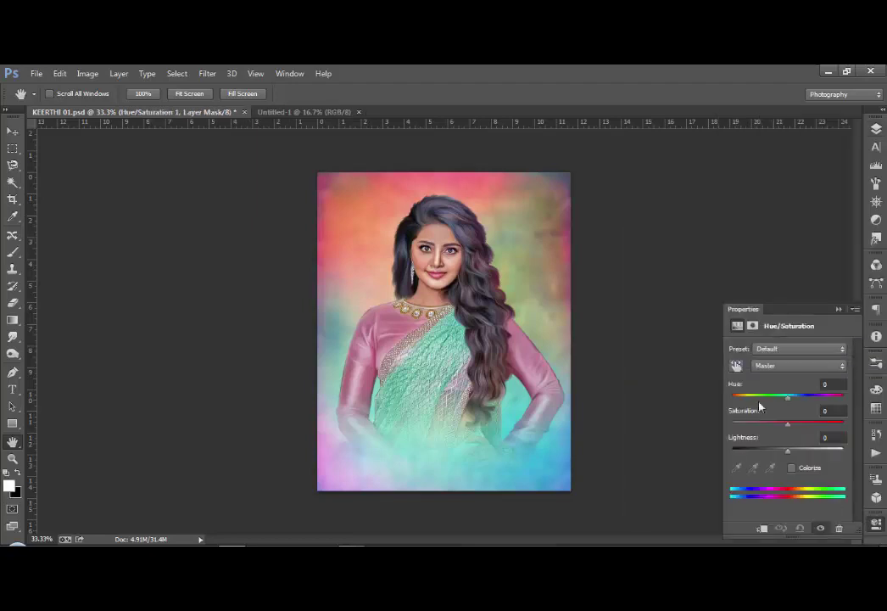
left_click_drag(788, 425, 805, 433)
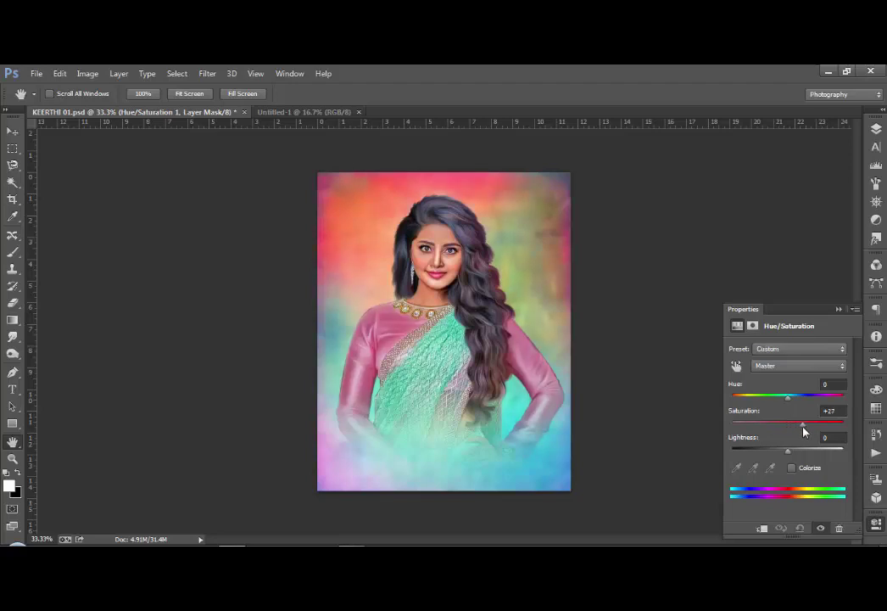
left_click(838, 309)
left_click(878, 130)
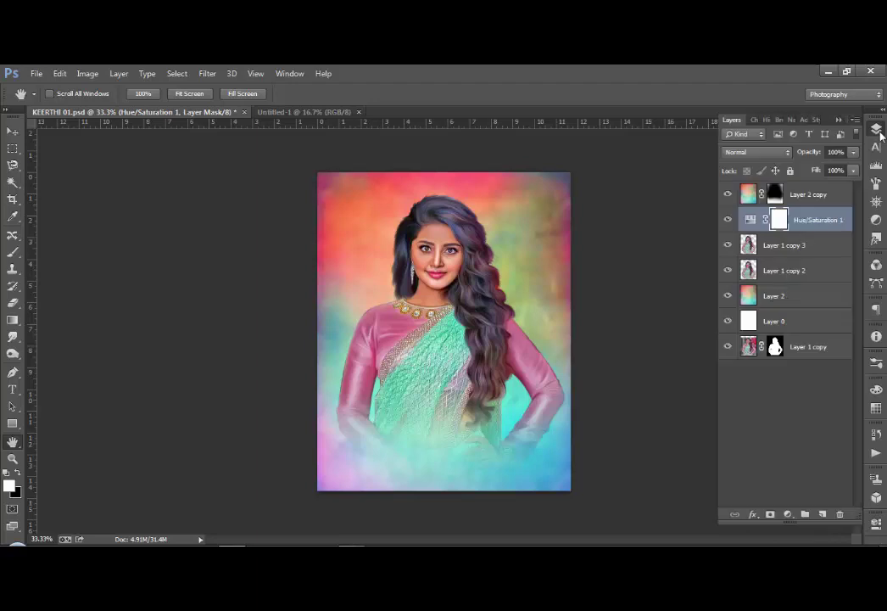
left_click(758, 154)
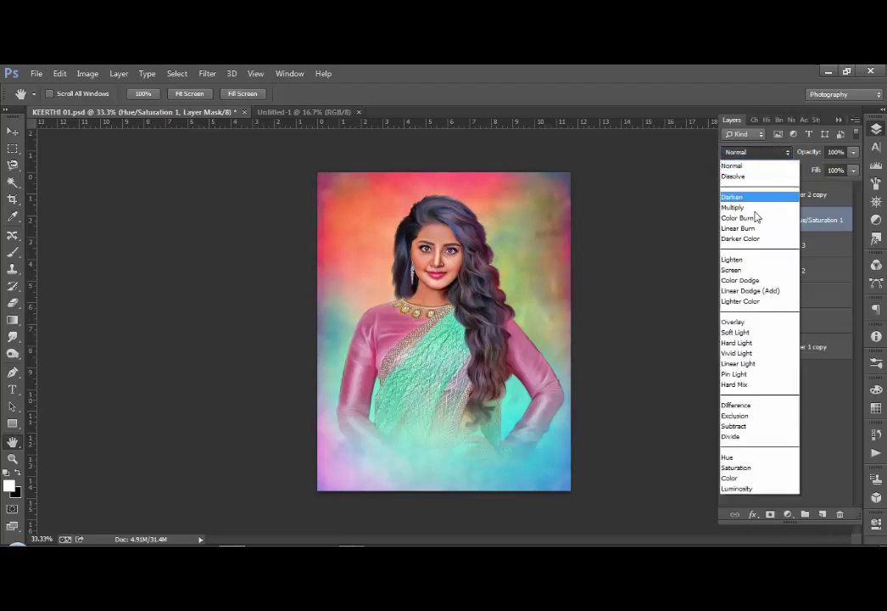
left_click(756, 332)
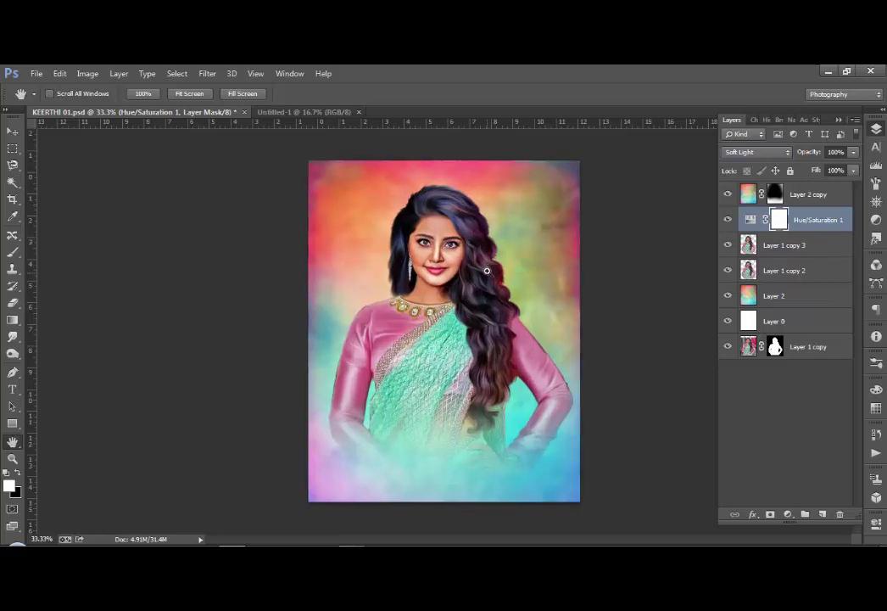
scroll(487, 270, "up", 2)
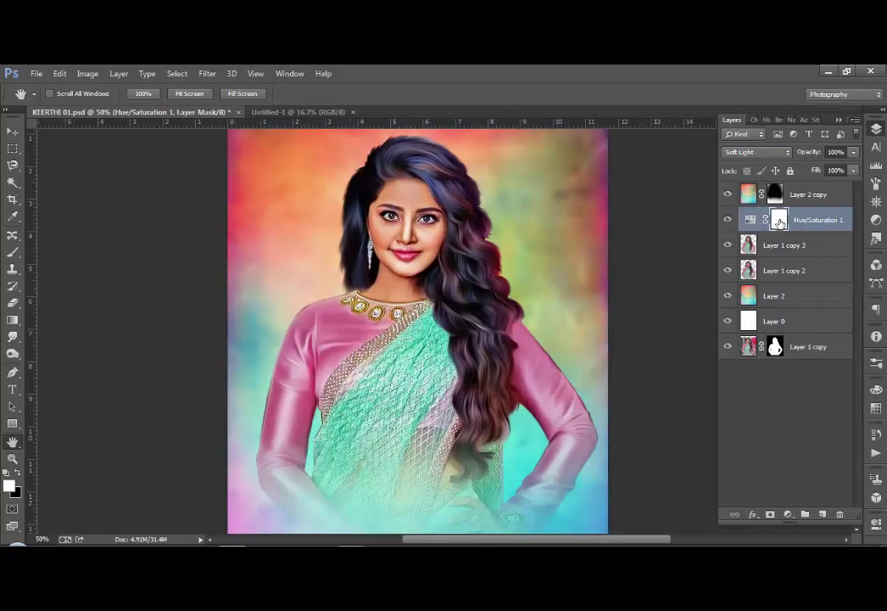
Invert the Hue/Saturation 1 mask, then paint the boost back onto the gold necklace and pink blouse
key("ctrl+i")
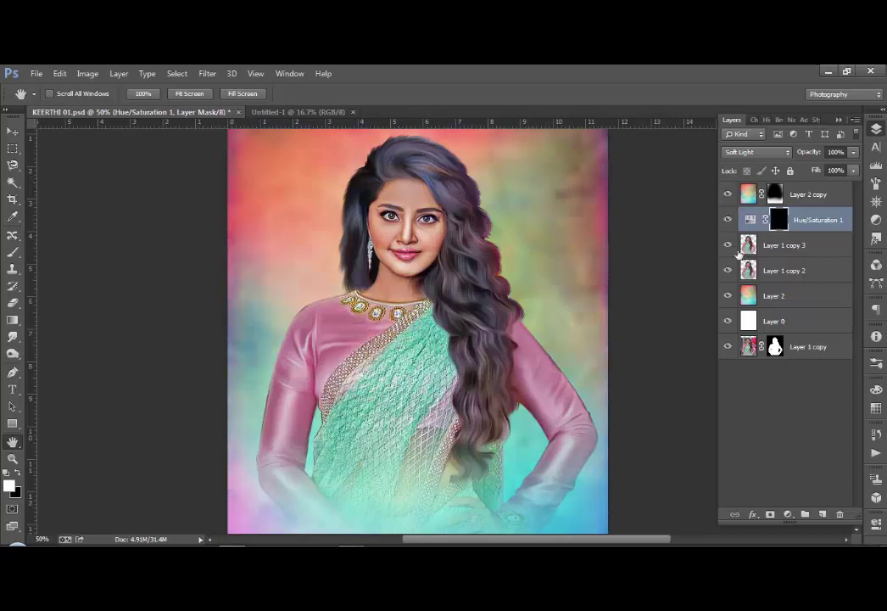
key("b")
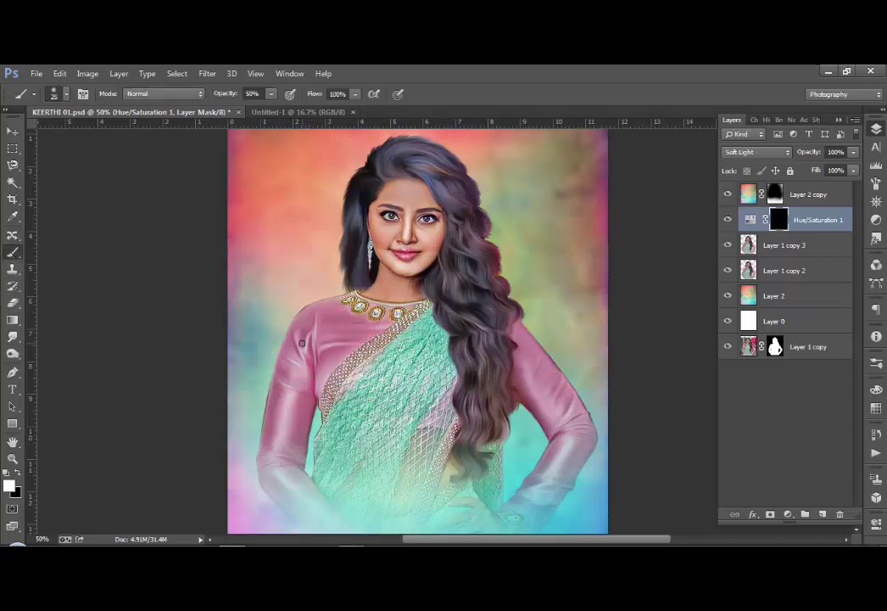
key("bracketright")
key("bracketright")
key("bracketright")
left_click_drag(343, 298, 427, 312)
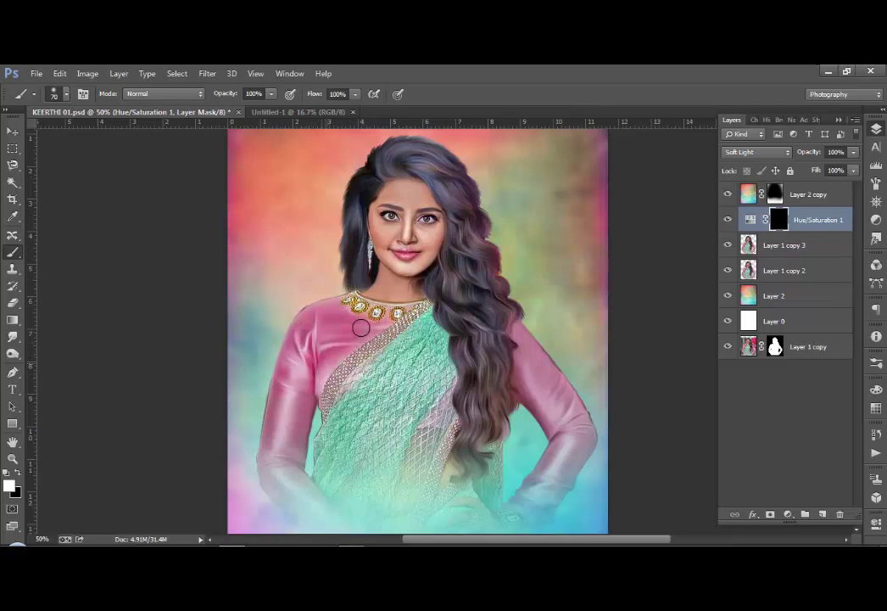
key("bracketright")
key("bracketright")
mouse_move(435, 316)
left_mouse_down()
mouse_move(418, 356)
mouse_move(357, 371)
mouse_move(392, 382)
mouse_move(347, 404)
mouse_move(359, 457)
mouse_move(384, 460)
mouse_move(332, 503)
mouse_move(278, 473)
mouse_move(314, 335)
mouse_move(334, 310)
mouse_move(355, 330)
mouse_move(525, 374)
mouse_move(533, 365)
mouse_move(576, 448)
mouse_move(540, 480)
left_mouse_up()
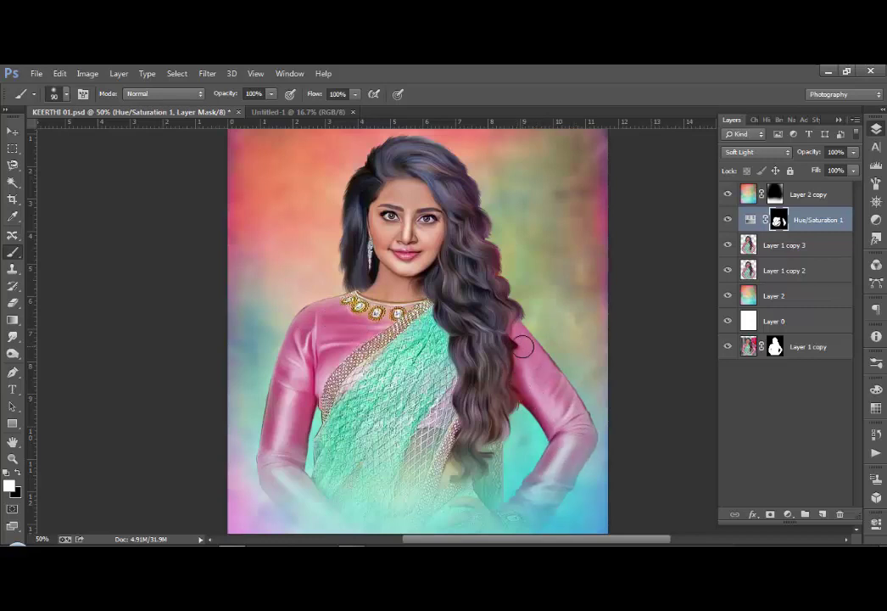
At 40% brush opacity, softly reveal the adjustment on the right-side hair, then shrink the brush for the lips
key("4")
mouse_move(438, 166)
left_mouse_down()
mouse_move(462, 214)
mouse_move(455, 262)
left_mouse_up()
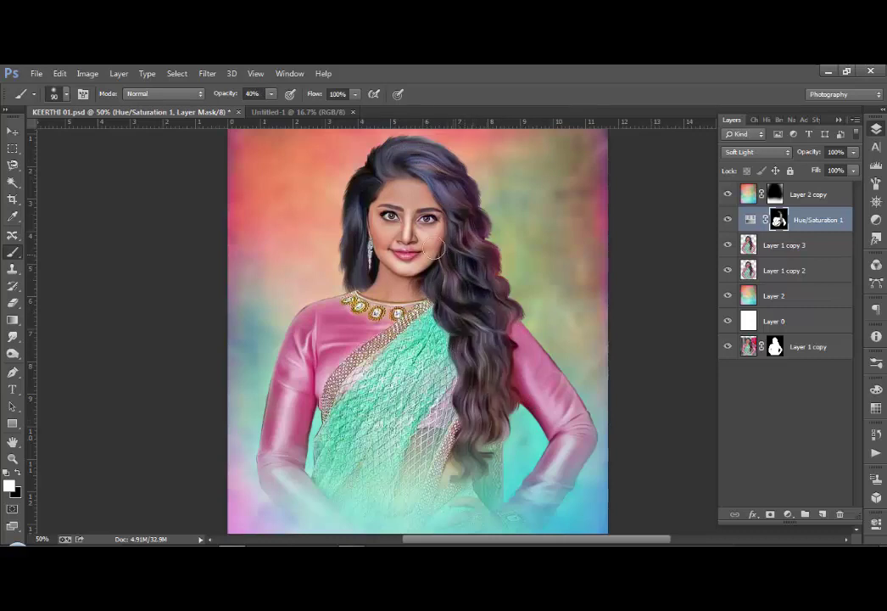
key("bracketleft")
key("bracketleft")
key("bracketleft")
key("bracketleft")
scroll(425, 260, "up", 1)
scroll(416, 263, "up", 1)
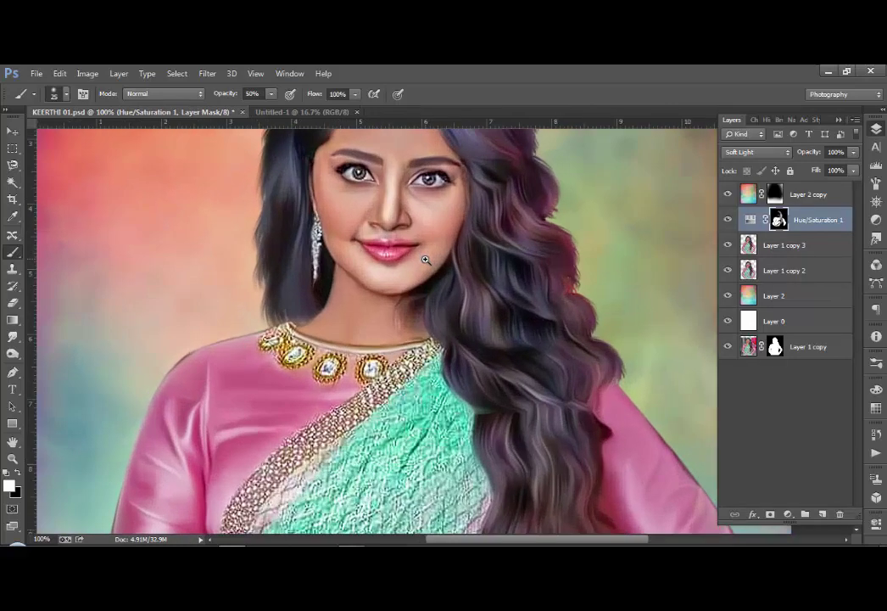
scroll(398, 269, "up", 1)
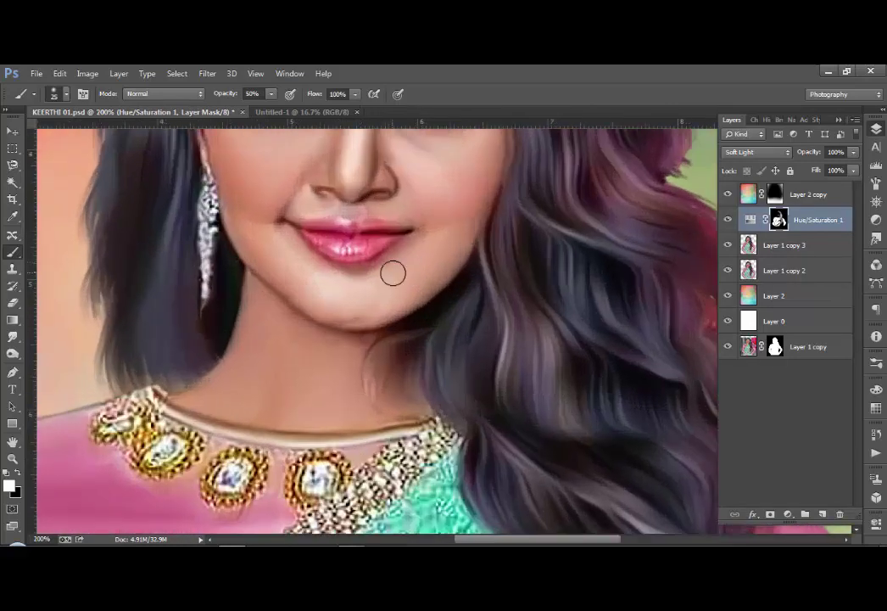
key("bracketleft")
key("bracketleft")
key("bracketleft")
key("bracketleft")
Add Layer 3 and paint a sampled lip red over the upper and lower lips
left_click(822, 515)
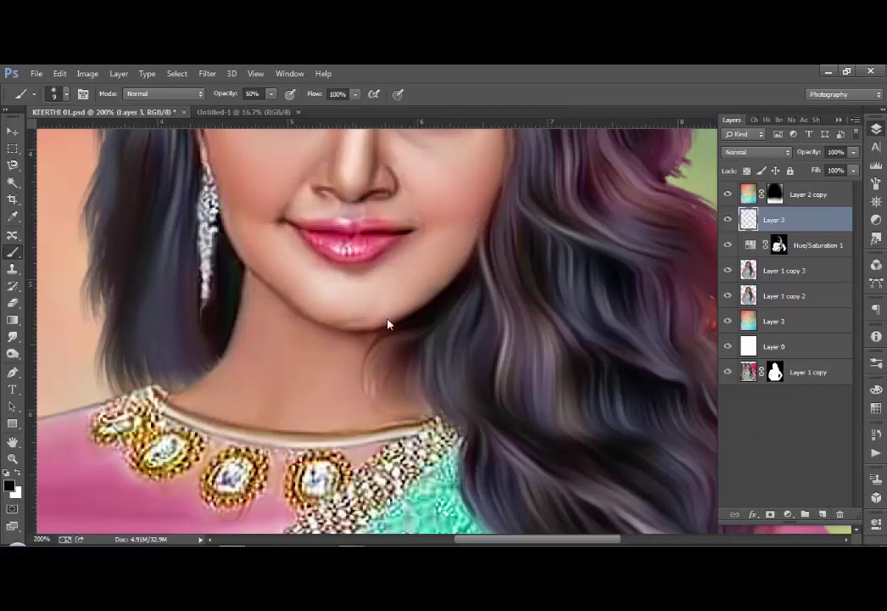
left_click(341, 229, "alt")
left_click_drag(294, 222, 409, 227)
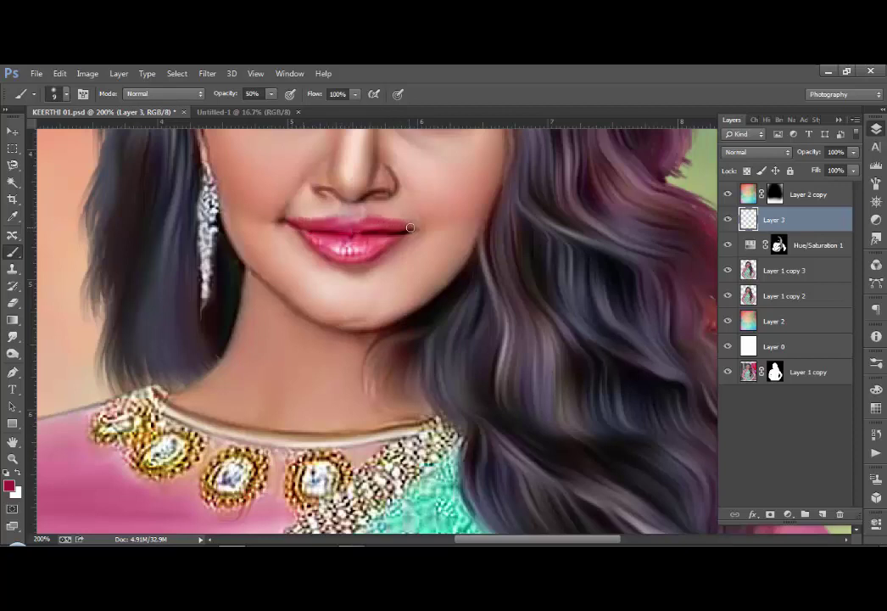
mouse_move(307, 233)
left_mouse_down()
mouse_move(363, 246)
mouse_move(333, 247)
left_mouse_up()
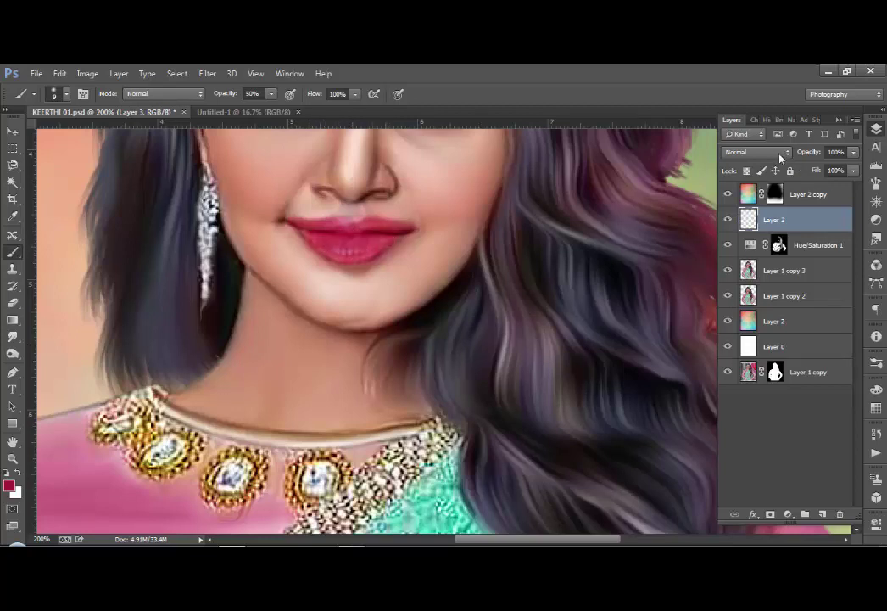
Set Layer 3 to Soft Light blend mode and lower its opacity to 80%
left_click(757, 152)
left_click(758, 333)
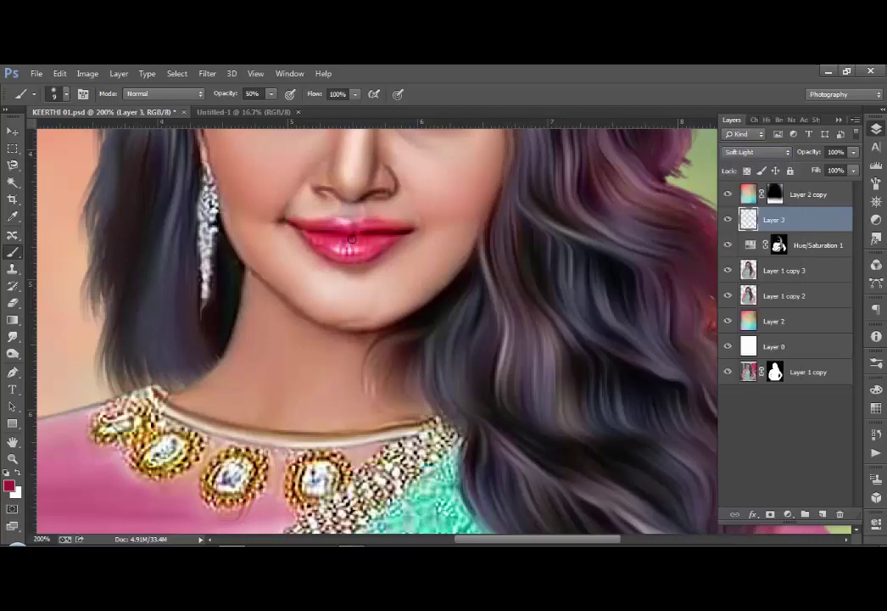
key("bracketright")
key("bracketright")
key("bracketleft")
left_click(416, 275, "alt")
left_click(357, 271, "alt")
left_click(357, 271, "alt")
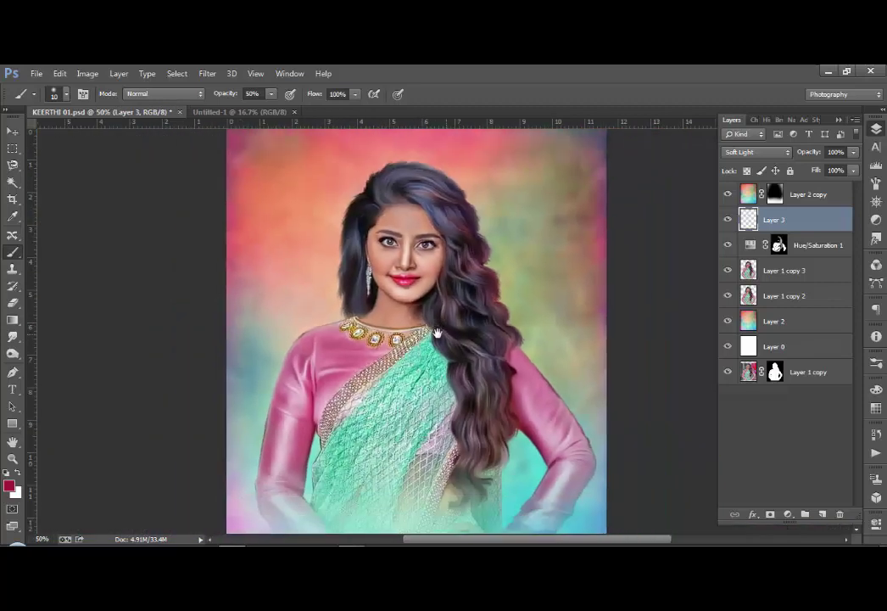
left_click_drag(811, 155, 807, 156)
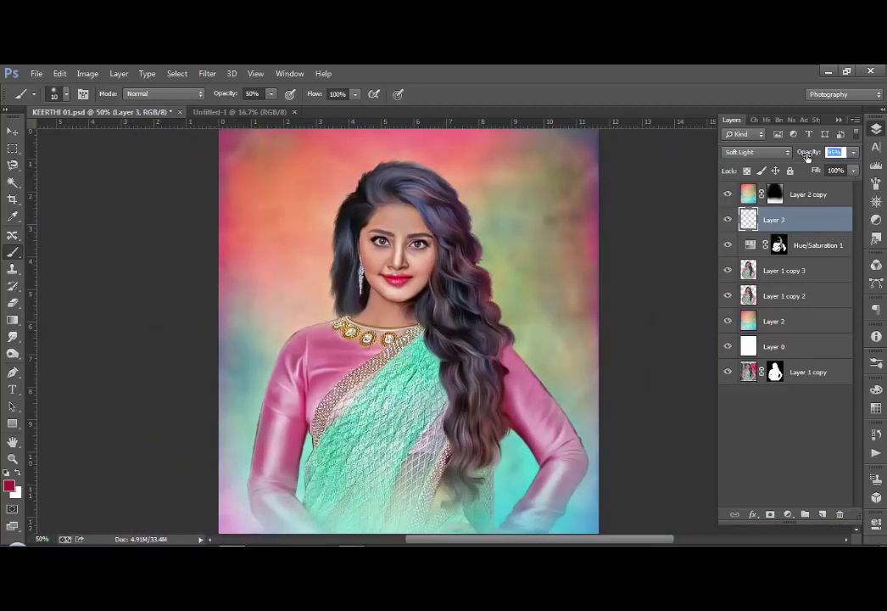
key("Return")
Add a Hue/Saturation adjustment and clip it to the lip paint Layer 3
left_click(788, 514)
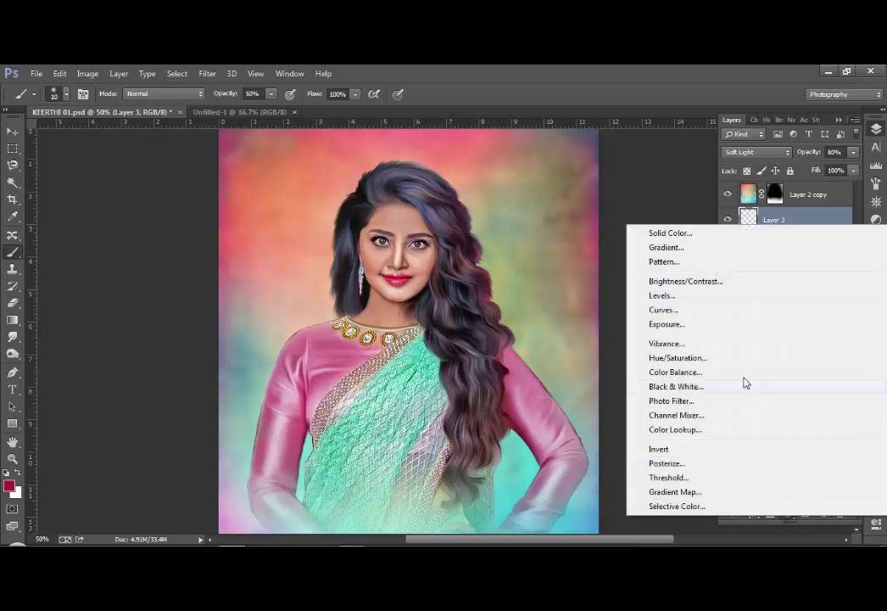
left_click(739, 360)
scroll(447, 285, "up", 1)
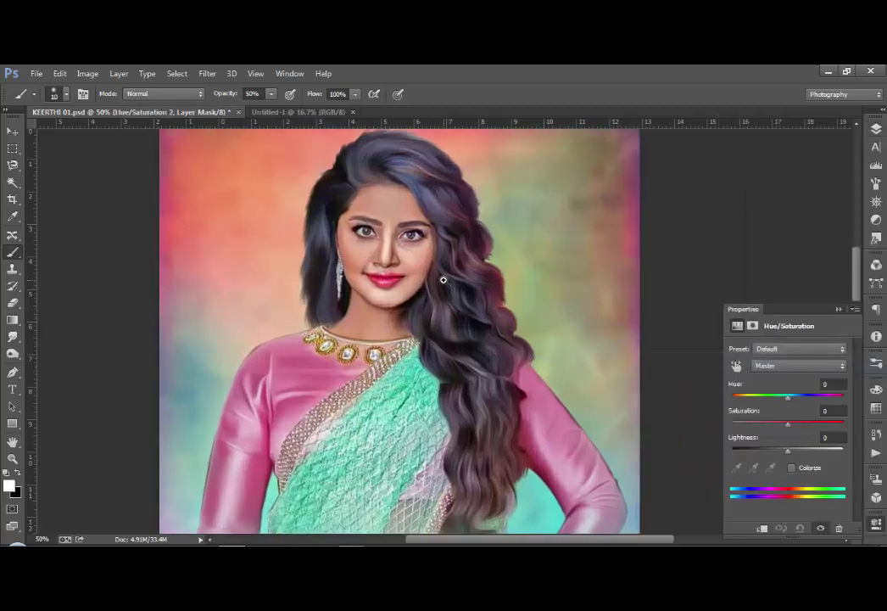
scroll(444, 282, "up", 1)
left_click(764, 529)
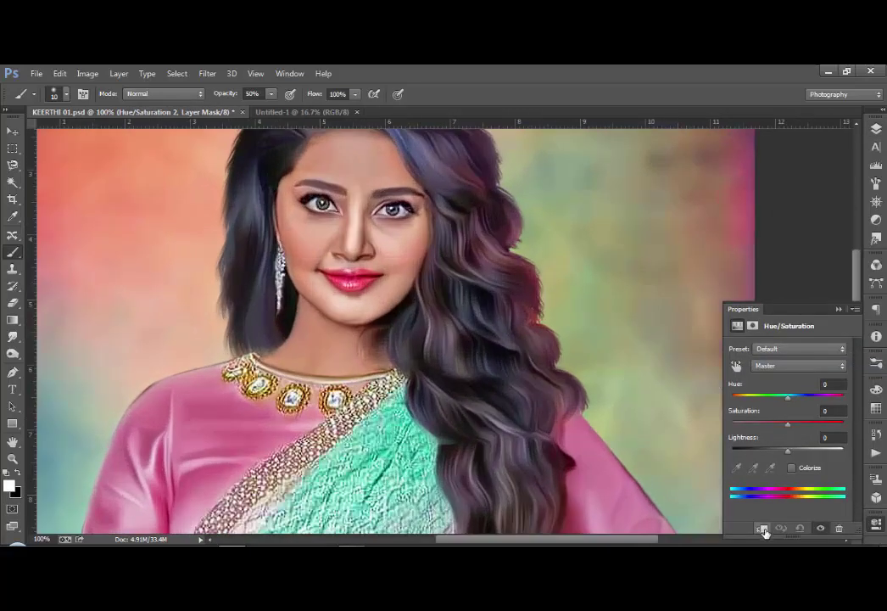
Set its Hue to about -33 and Saturation to +15, then zoom out to the whole image
left_click_drag(784, 403, 760, 404)
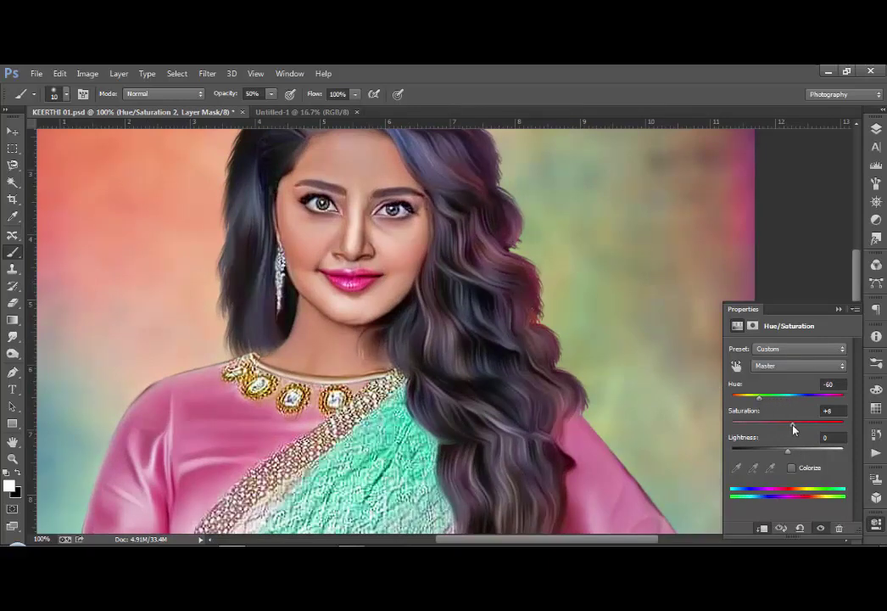
mouse_move(767, 403)
left_mouse_down()
mouse_move(747, 405)
mouse_move(770, 406)
left_mouse_up()
mouse_move(772, 410)
left_mouse_down()
mouse_move(829, 412)
mouse_move(771, 415)
left_mouse_up()
left_click_drag(792, 423, 797, 423)
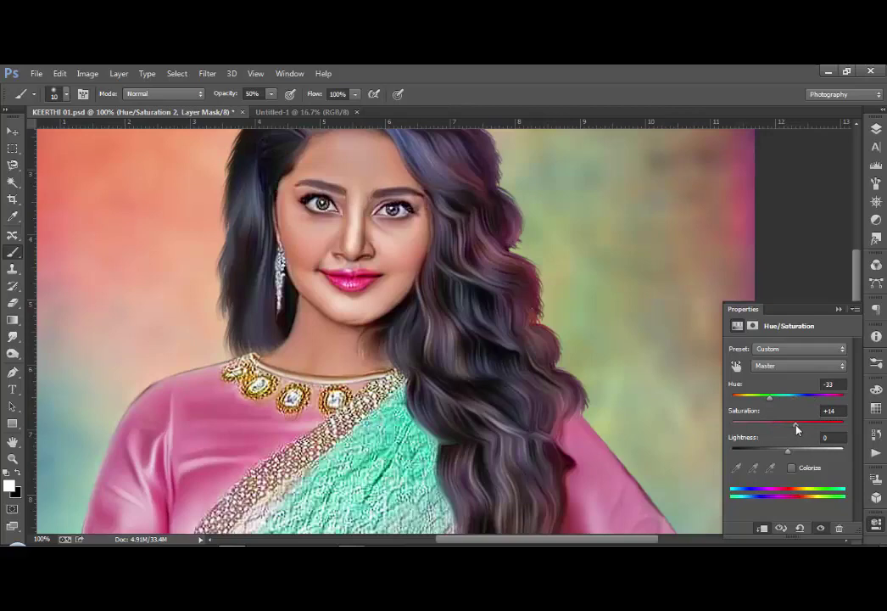
left_click(838, 311)
key("h")
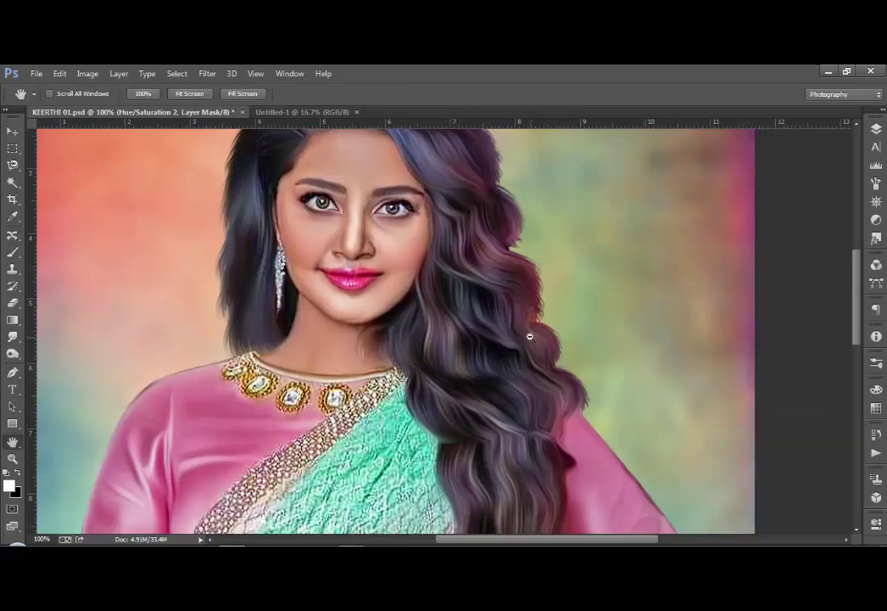
left_click(527, 332, "alt")
left_click(527, 333, "alt")
left_click(527, 333, "alt")
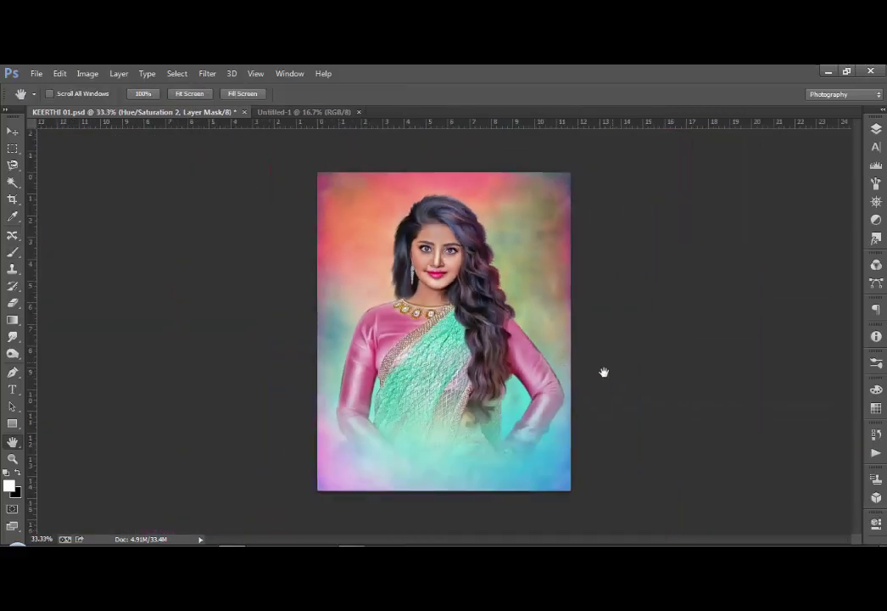
Add another Hue/Saturation adjustment with Saturation raised to +70
left_click(877, 129)
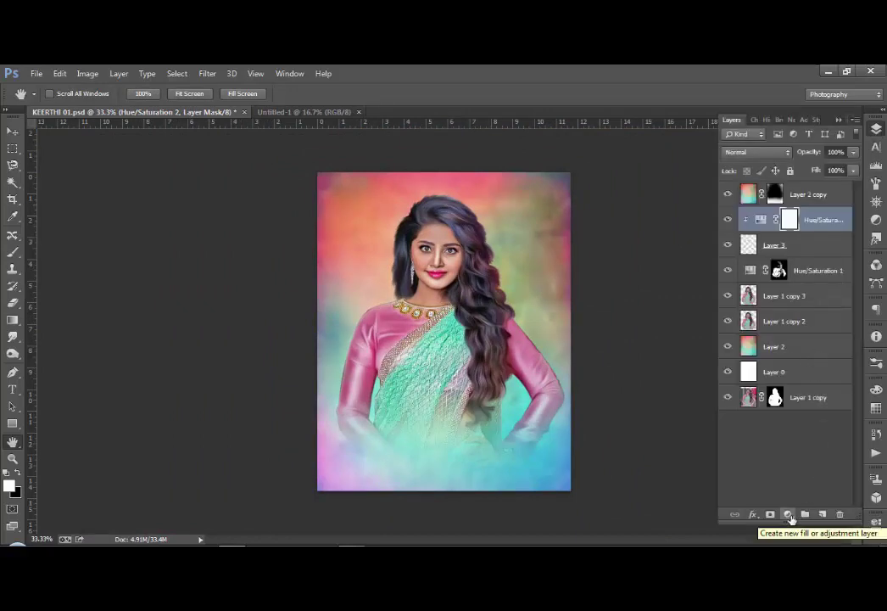
left_click(789, 515)
left_click(755, 360)
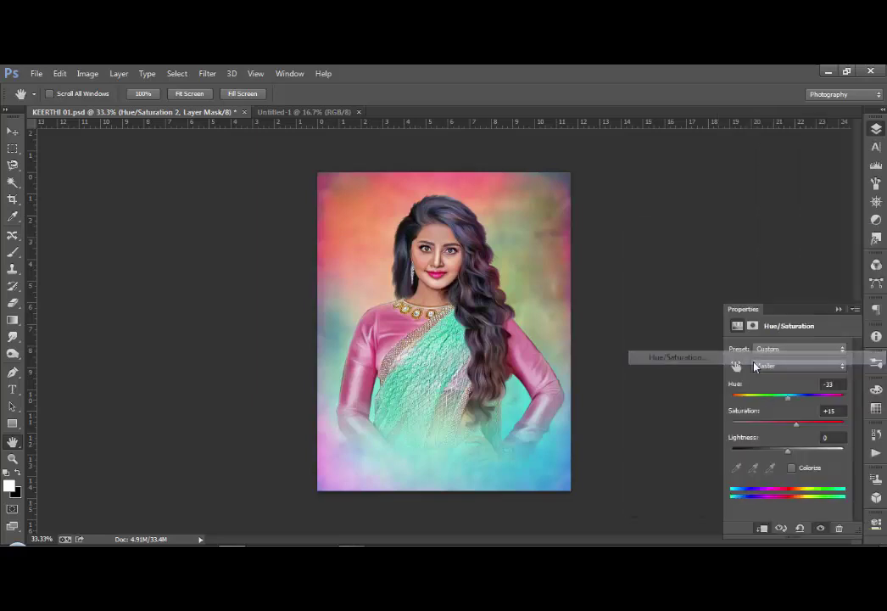
left_click(763, 529)
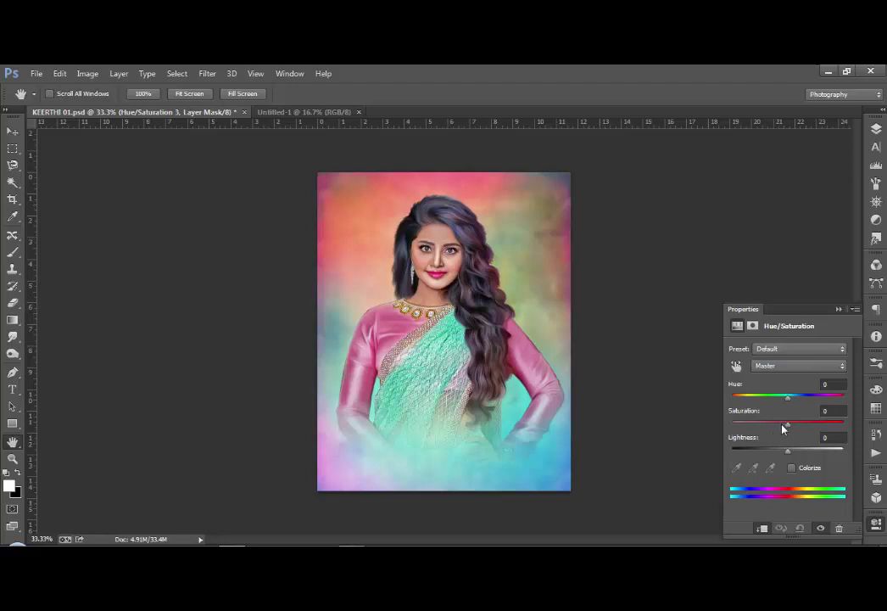
left_click_drag(787, 424, 827, 424)
Move Hue/Saturation 3 below Hue/Saturation 1, clip it to Layer 1 copy 3, and reduce saturation to +38
left_click(877, 129)
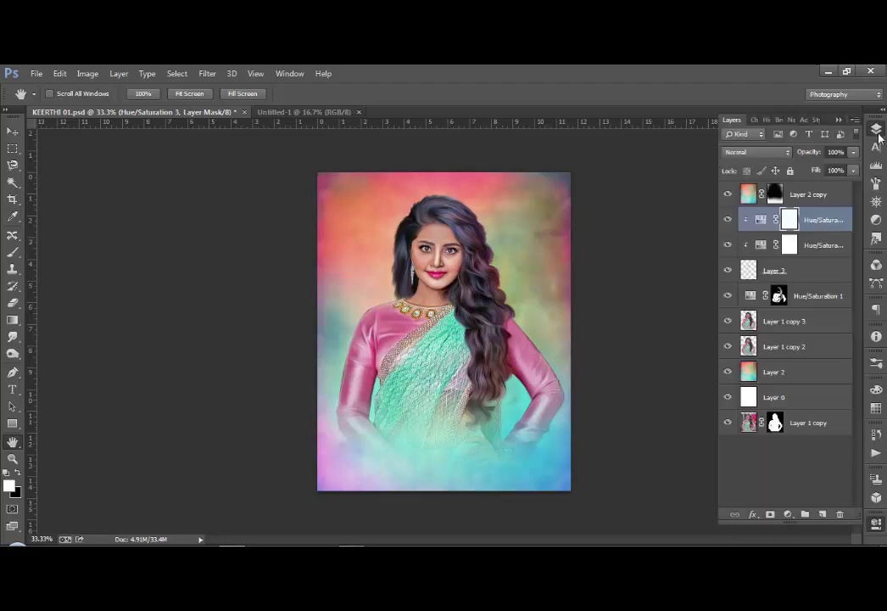
left_click_drag(822, 224, 816, 305)
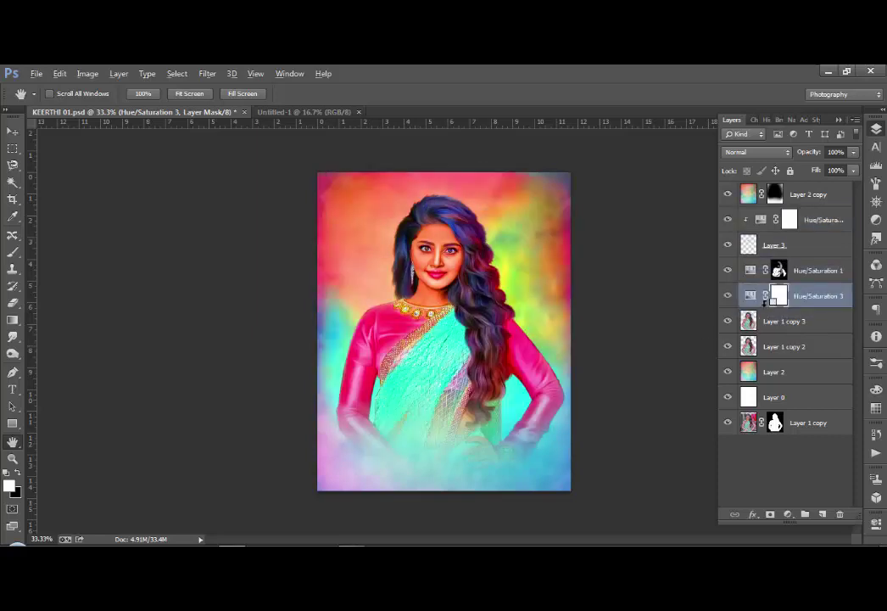
left_click(765, 306, "alt")
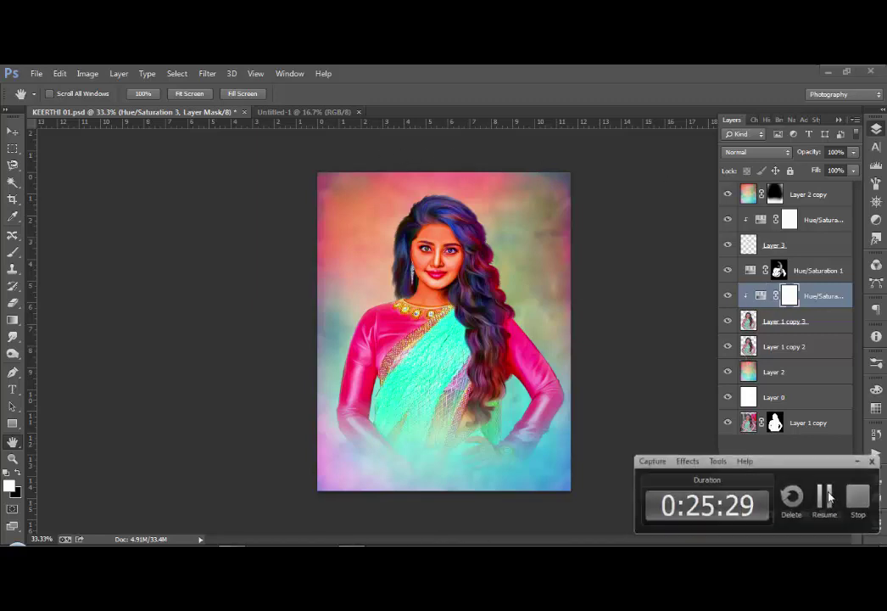
double_click(762, 296)
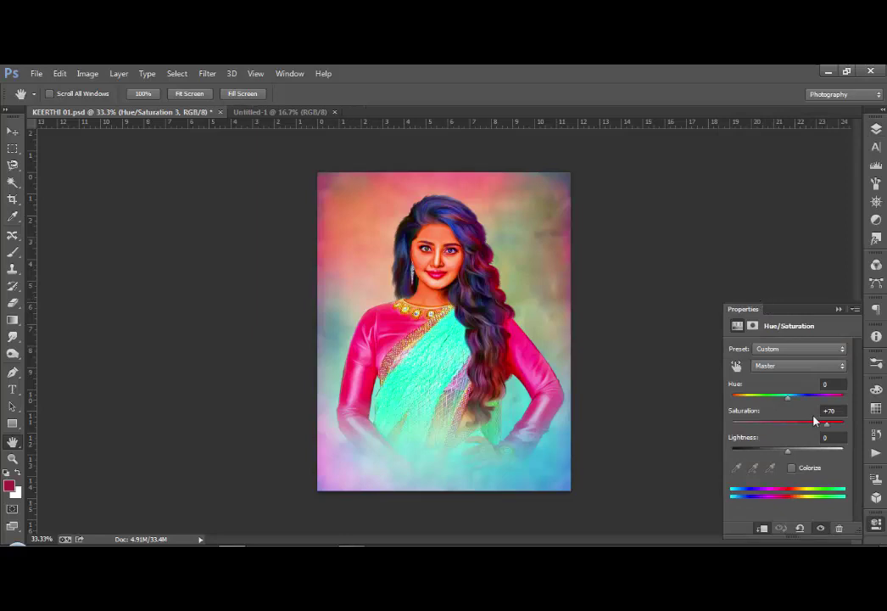
left_click_drag(828, 430, 812, 433)
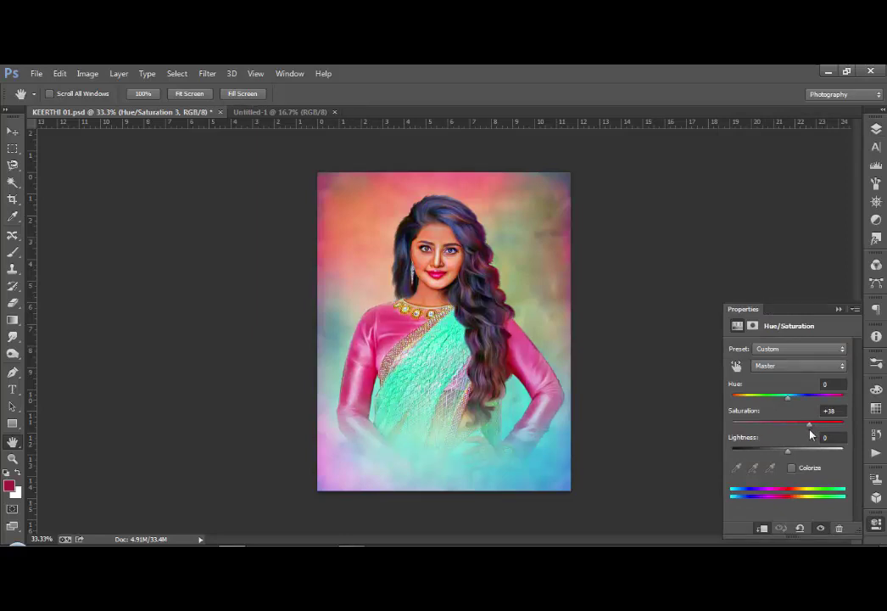
Invert Hue/Saturation 3's mask and paint it back over the shoulder and arm with a size-125 brush
left_click(839, 311)
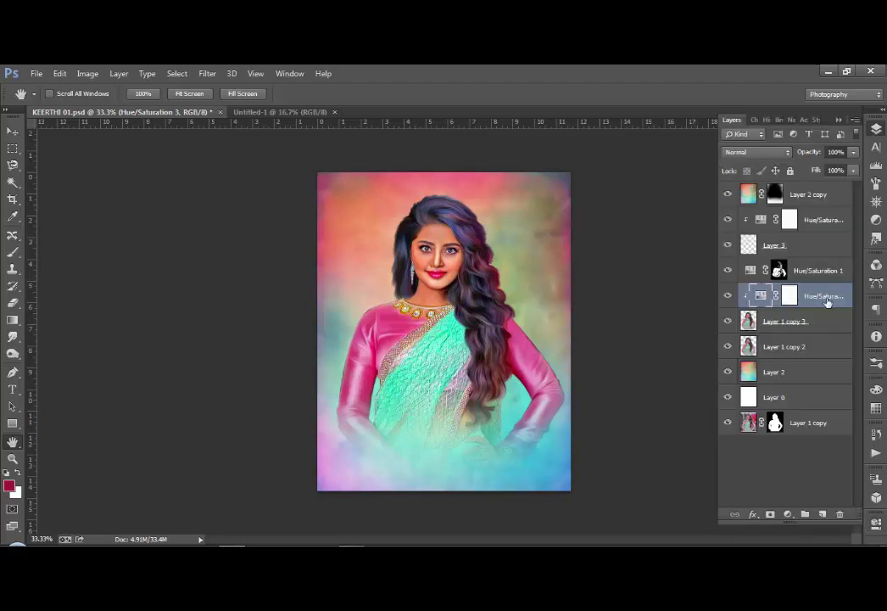
left_click(790, 295)
key("ctrl+i")
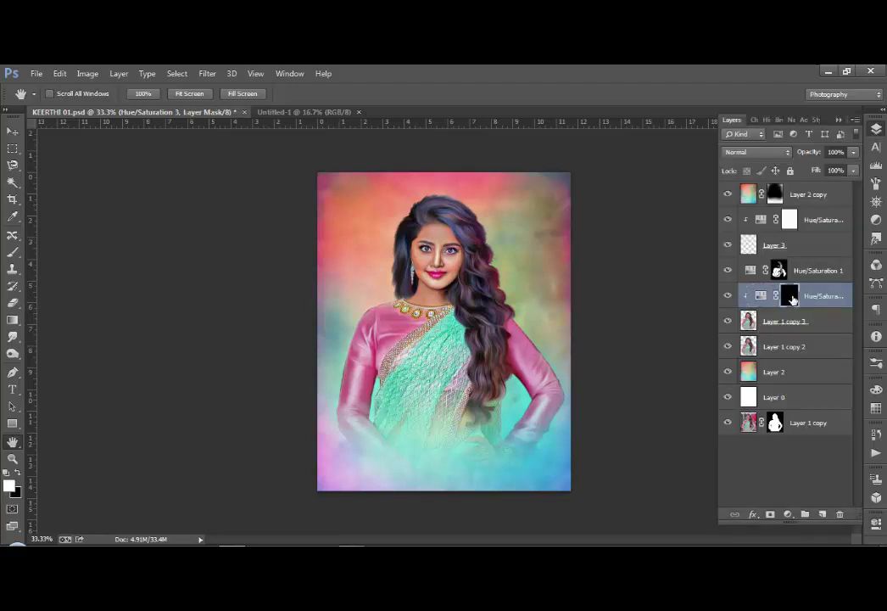
left_click(13, 253)
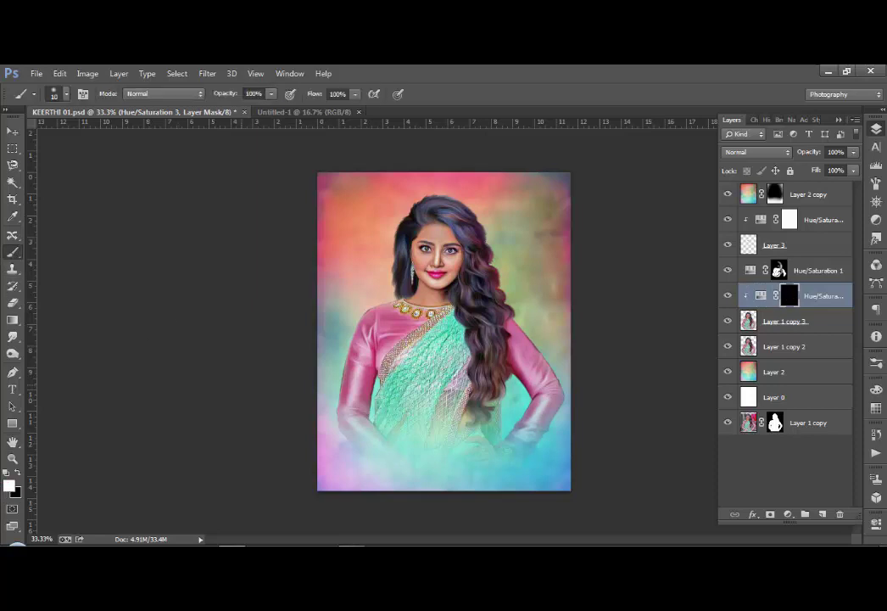
key("bracketright")
key("bracketright")
key("bracketright")
key("bracketright")
key("bracketright")
key("bracketright")
mouse_move(392, 310)
left_mouse_down()
mouse_move(348, 403)
mouse_move(436, 347)
mouse_move(442, 320)
mouse_move(422, 419)
mouse_move(457, 384)
mouse_move(434, 454)
mouse_move(481, 451)
mouse_move(474, 429)
left_mouse_up()
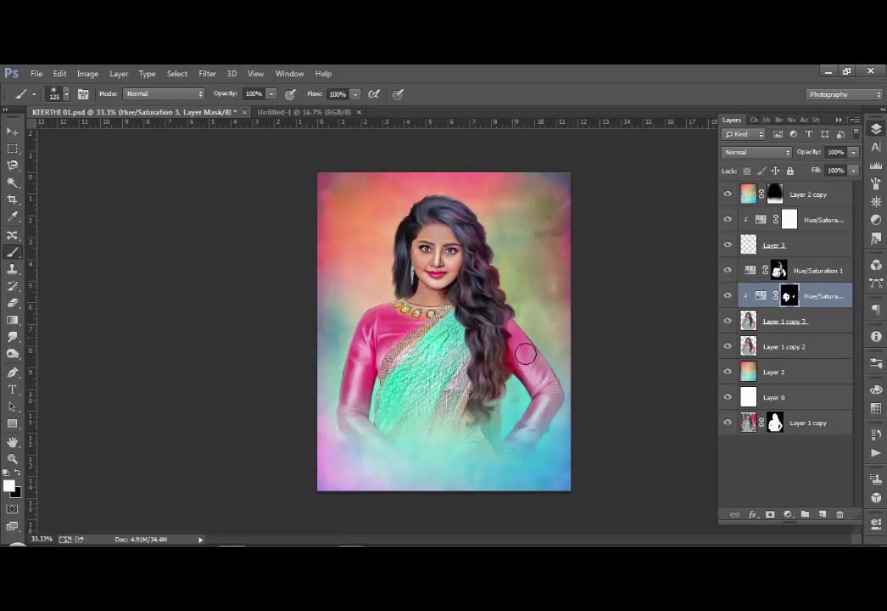
left_click_drag(511, 357, 531, 435)
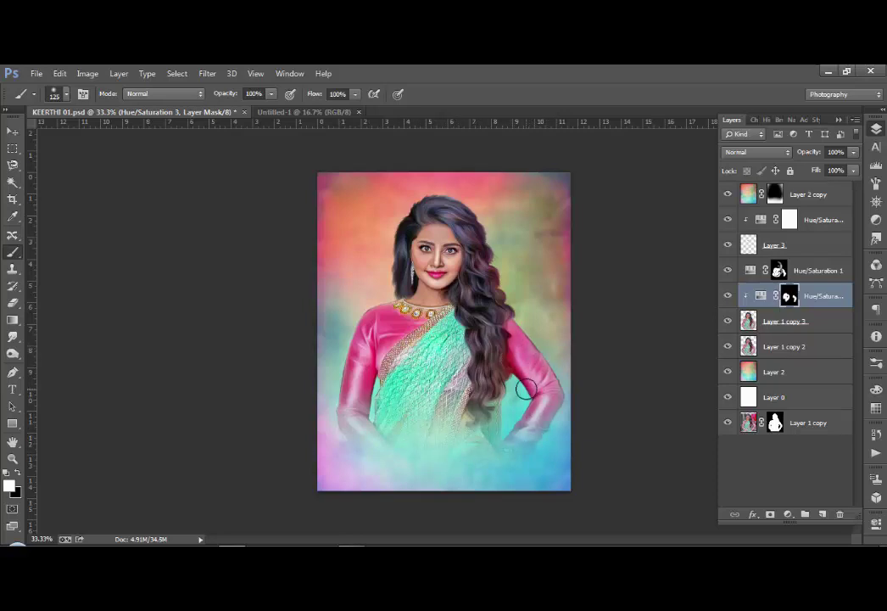
key("3")
Save, then duplicate Layer 2, move the copy below Layer 2 copy, and set it to Color
key("v")
key("ctrl+s")
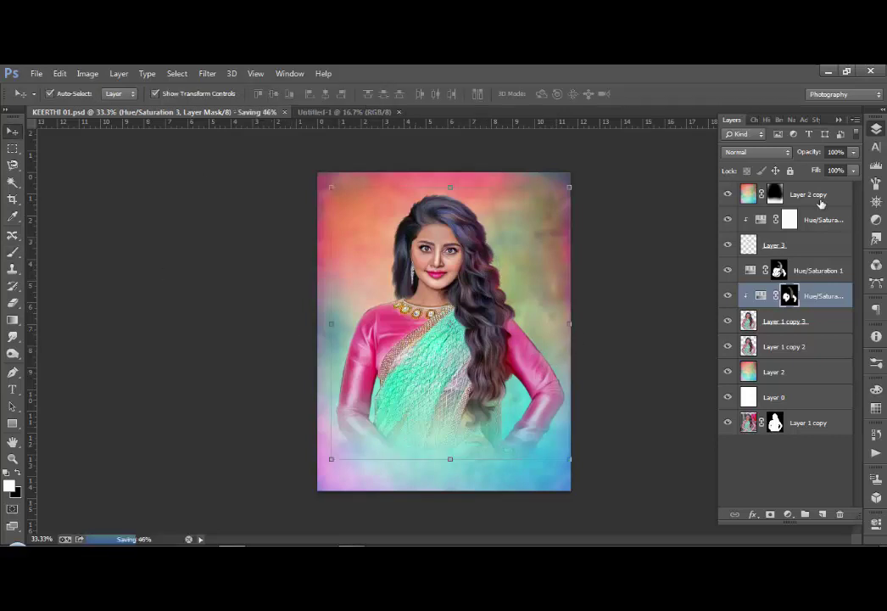
left_click(820, 197)
left_click(810, 376)
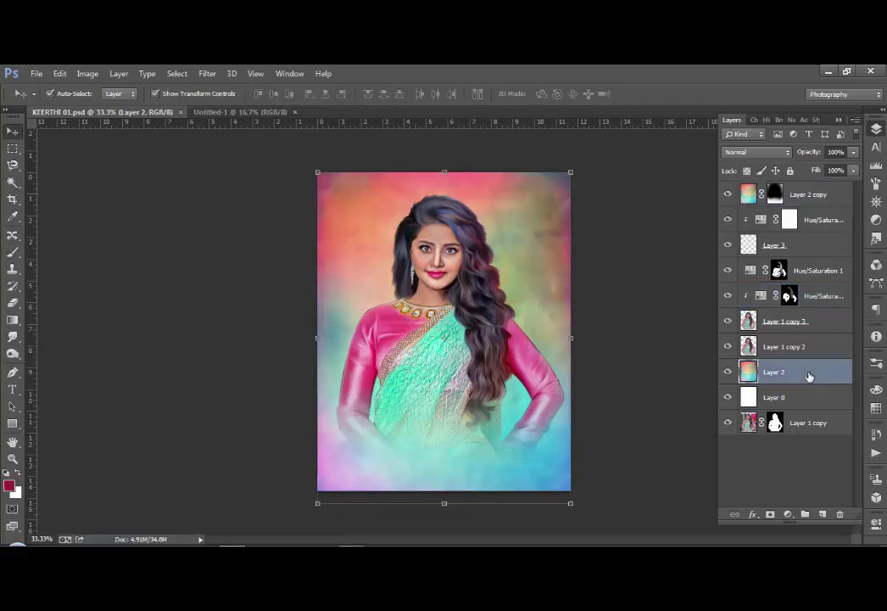
left_click_drag(809, 376, 823, 514)
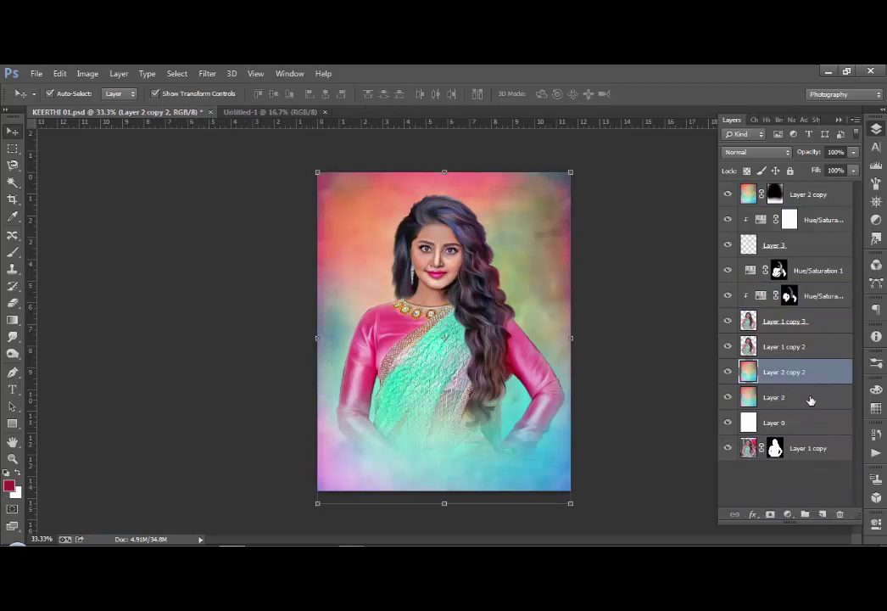
left_click_drag(801, 376, 805, 206)
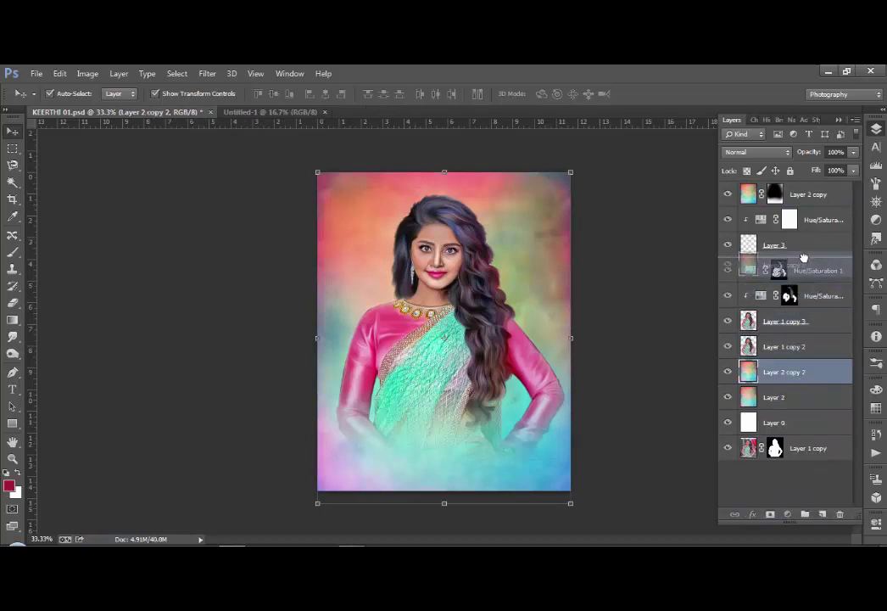
left_click(758, 153)
left_click(752, 477)
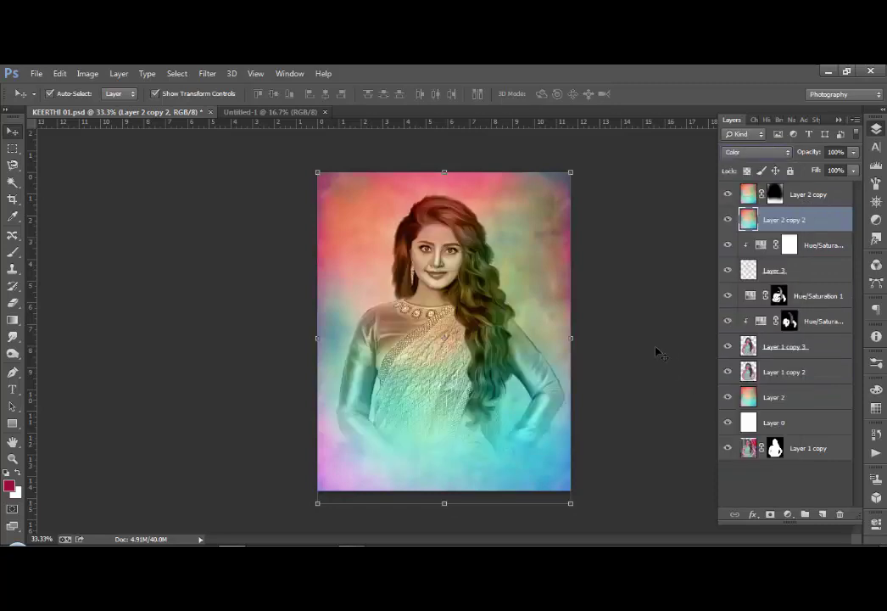
Add a mask to Layer 2 copy 2 and paint it over the face, chest and right arm
left_click(771, 513)
key("b")
key("d")
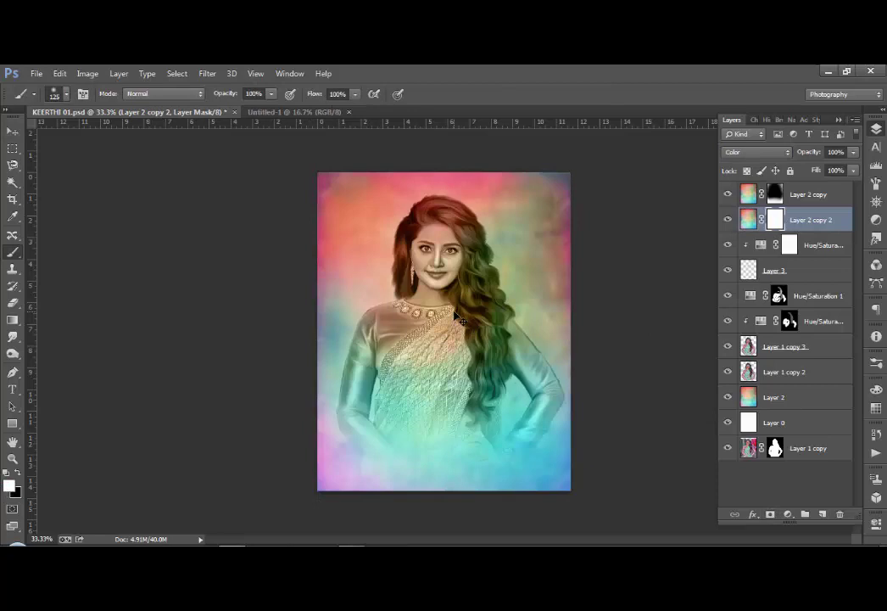
key("bracketright")
key("bracketright")
key("bracketright")
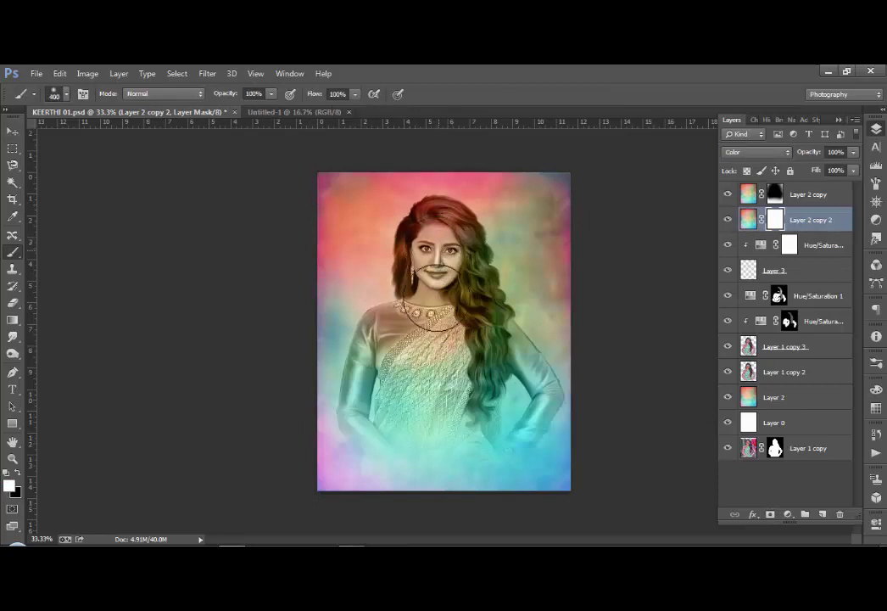
key("x")
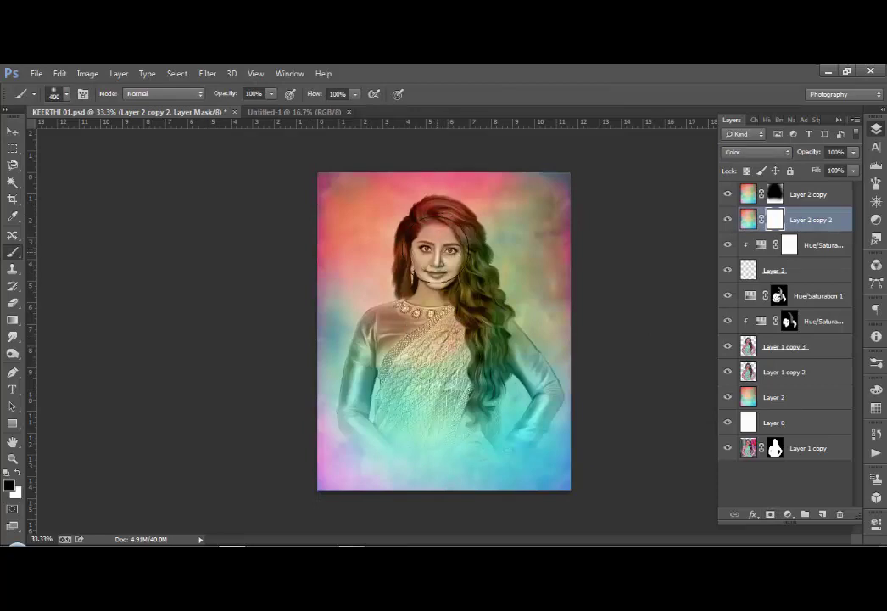
mouse_move(445, 367)
left_mouse_down()
mouse_move(443, 373)
mouse_move(395, 352)
mouse_move(376, 396)
mouse_move(432, 441)
mouse_move(525, 356)
left_mouse_up()
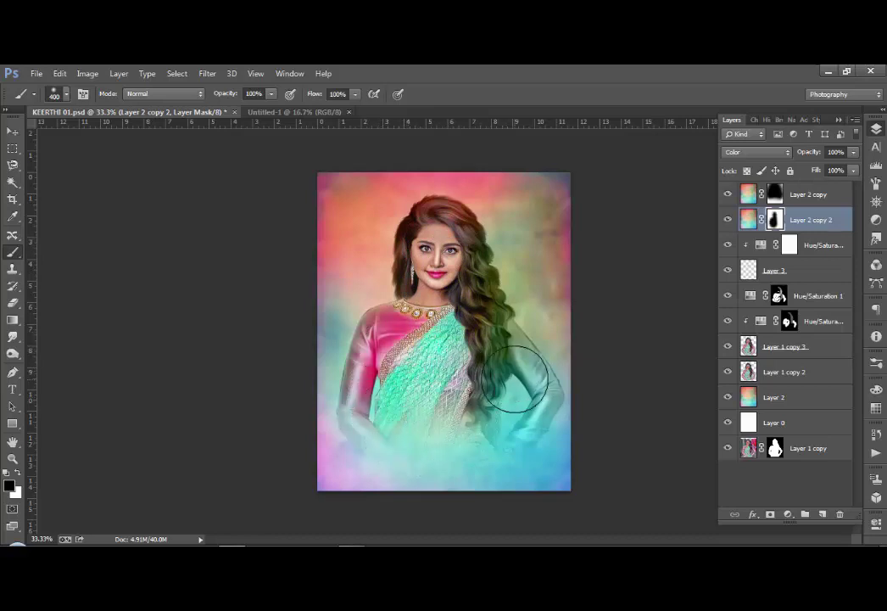
key("x")
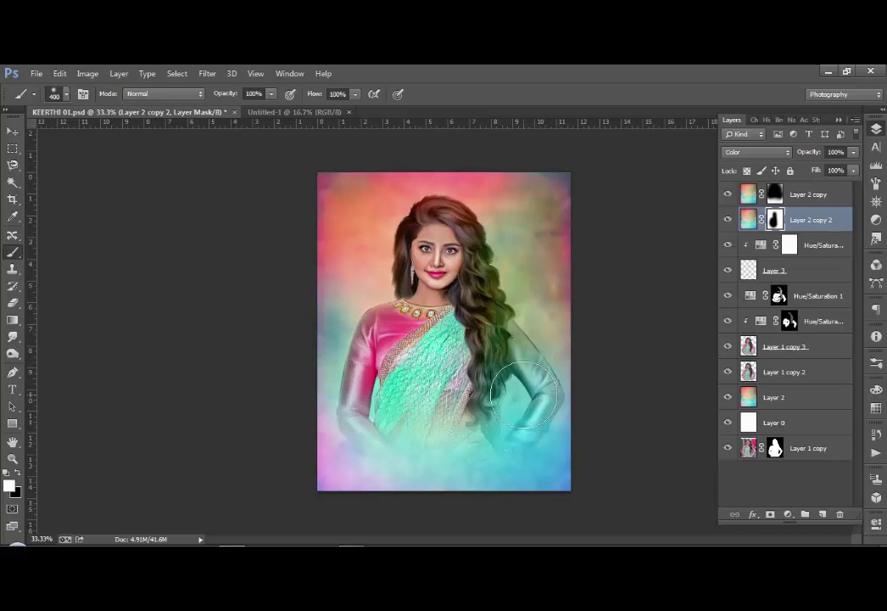
key("bracketleft")
key("bracketleft")
key("bracketleft")
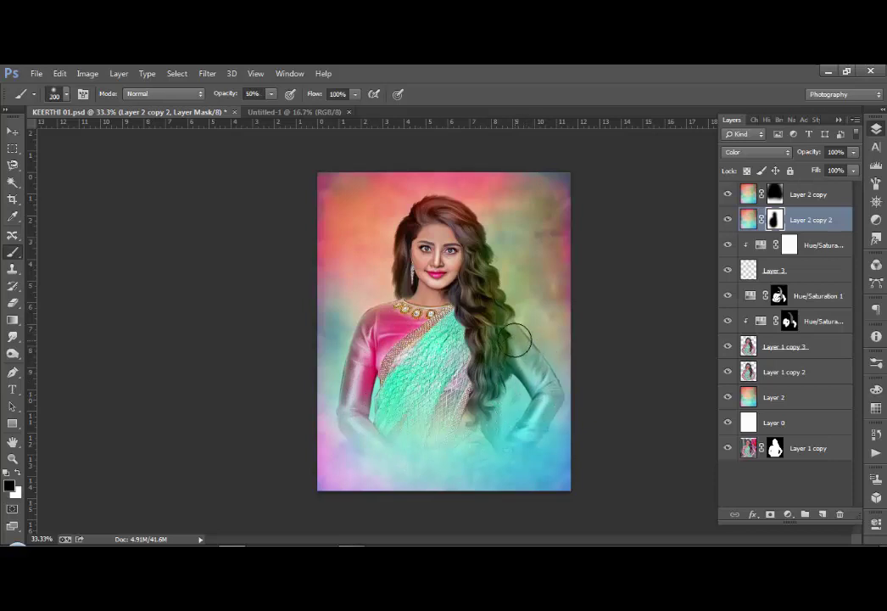
left_click_drag(525, 376, 518, 447)
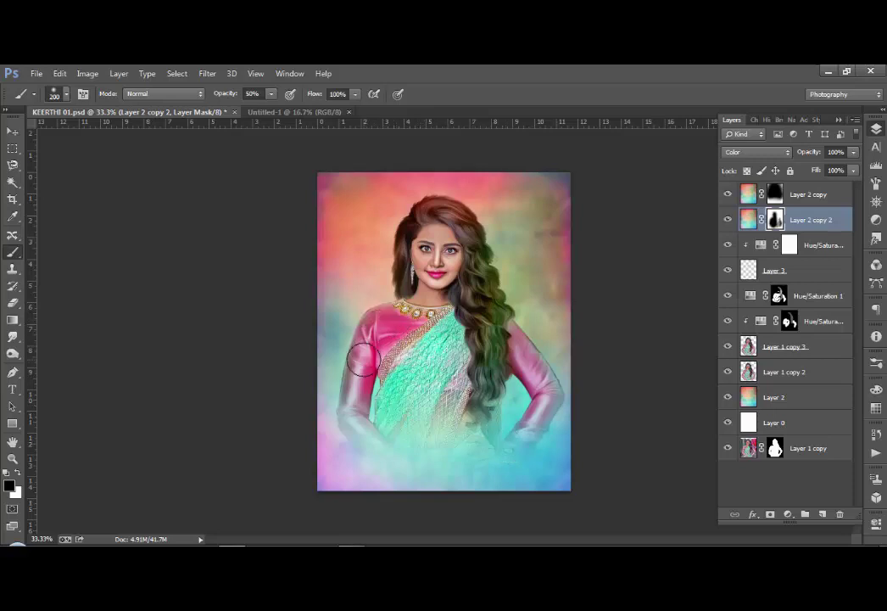
Paint black over the saree with a 600 brush, then white on the hair near the shoulder
key("bracketright")
key("bracketright")
key("bracketright")
key("bracketright")
key("bracketright")
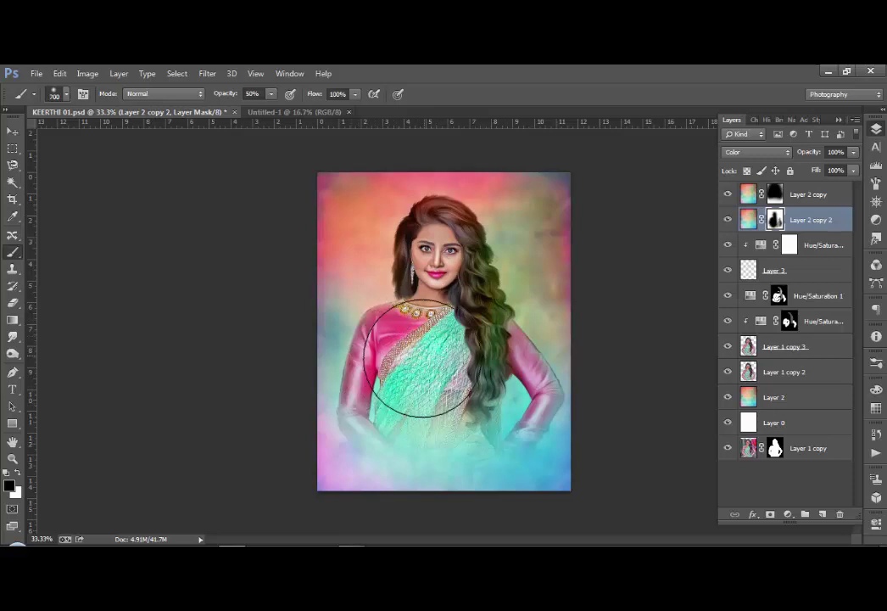
key("bracketleft")
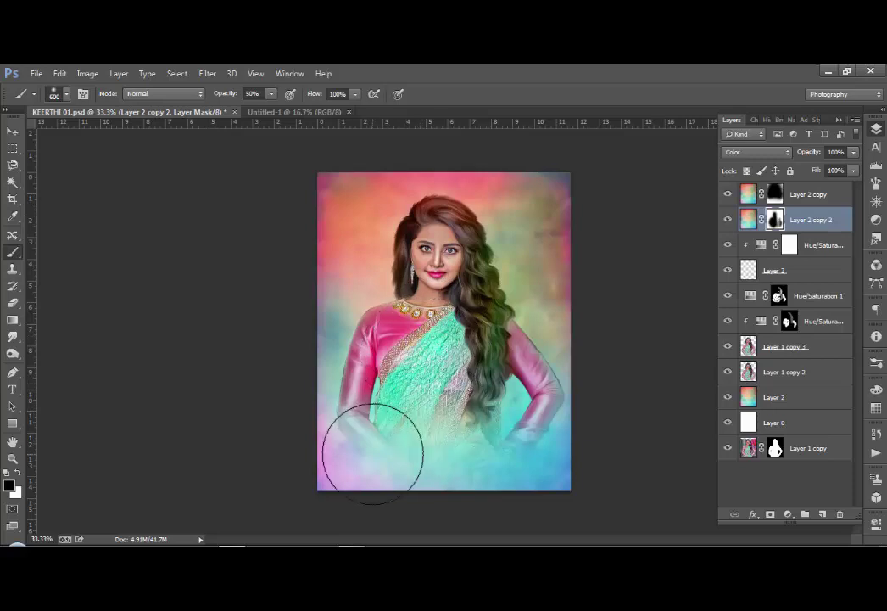
key("x")
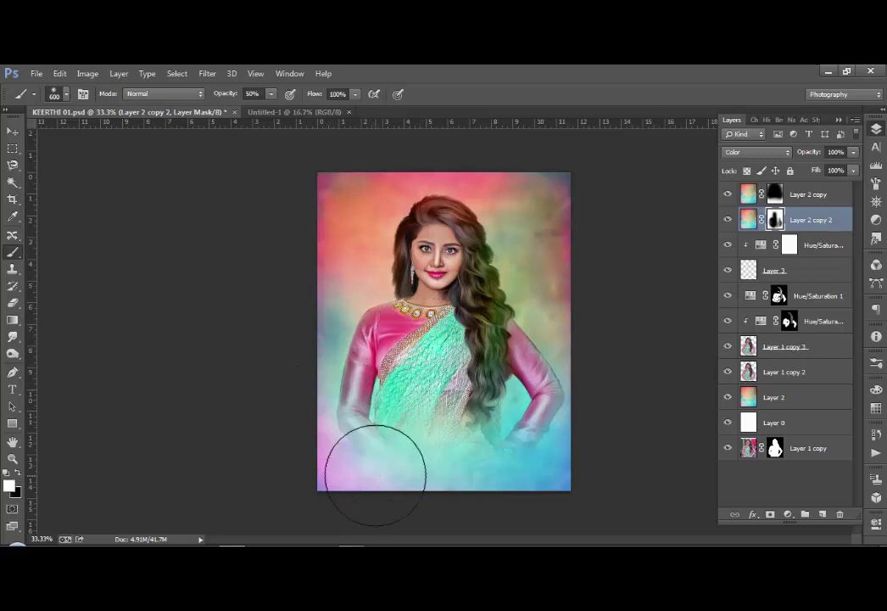
key("x")
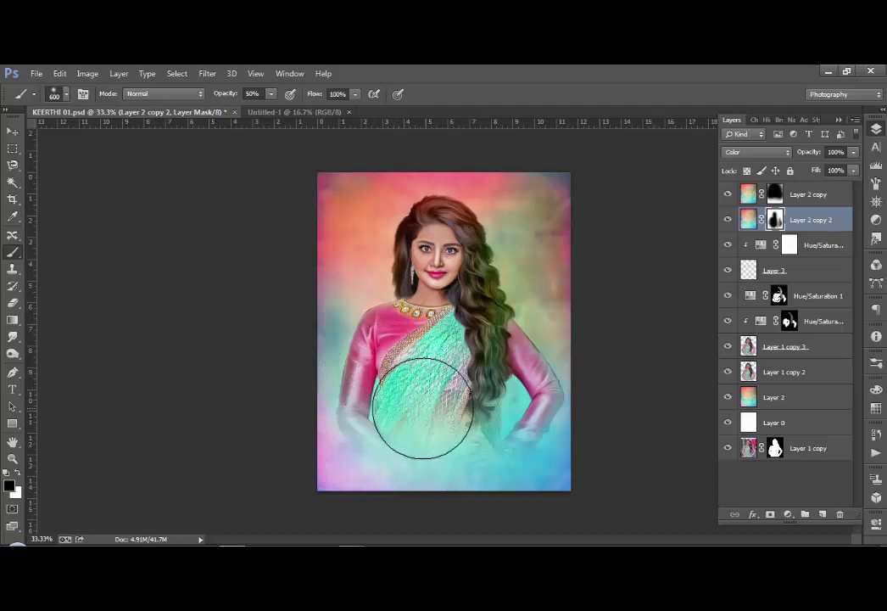
mouse_move(408, 387)
left_mouse_down()
mouse_move(430, 417)
mouse_move(431, 406)
left_mouse_up()
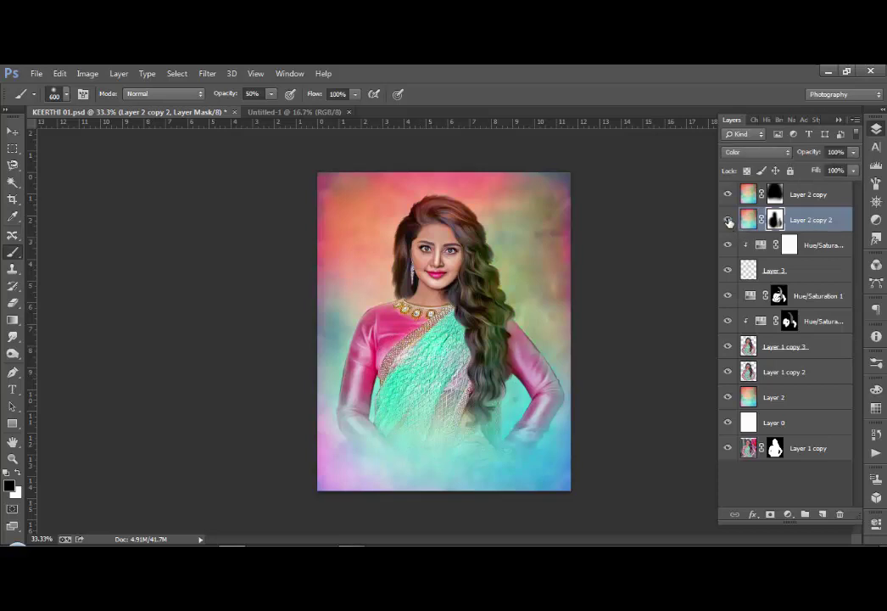
key("bracketleft")
key("bracketleft")
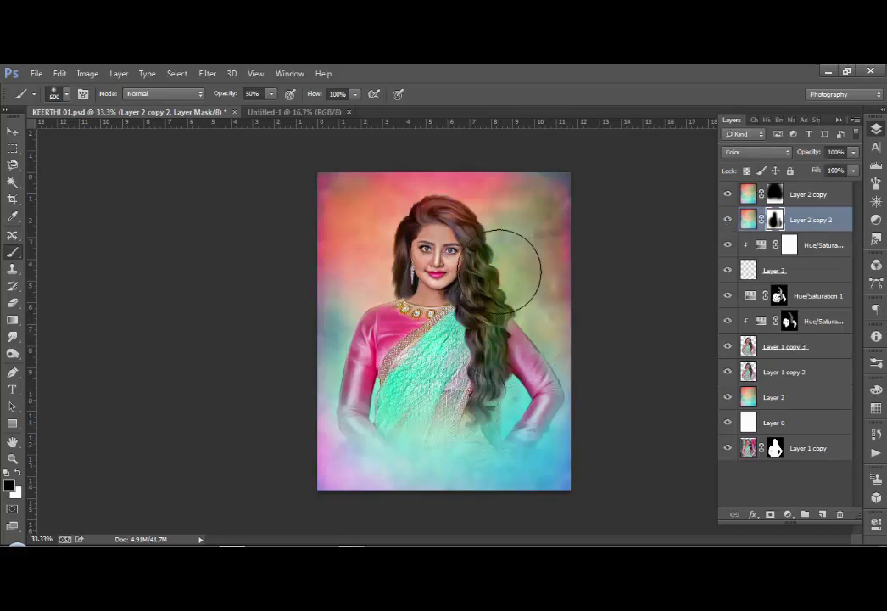
key("bracketleft")
key("bracketleft")
key("bracketleft")
key("x")
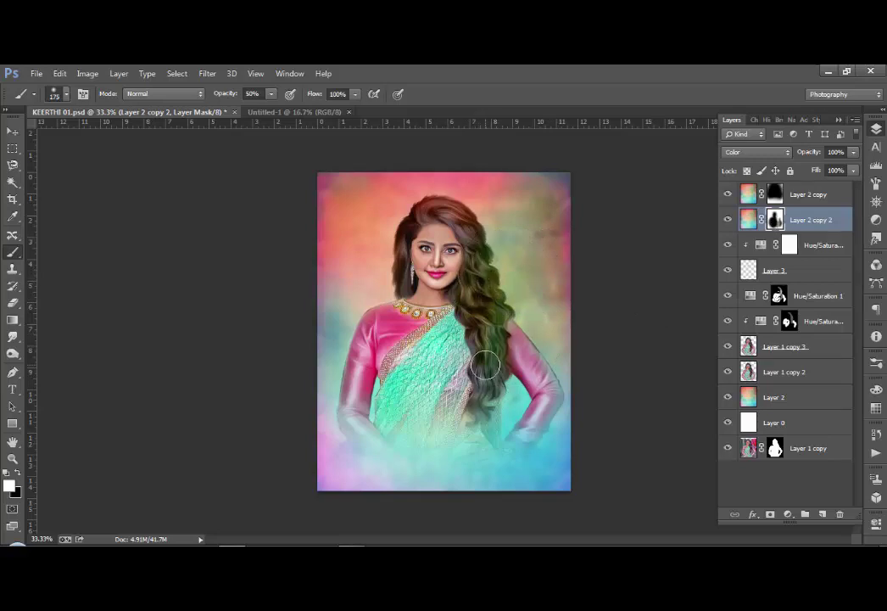
left_click_drag(475, 335, 473, 280)
Save, then stamp all visible layers into a new top Layer 4 above Layer 2 copy and save again
key("ctrl+s")
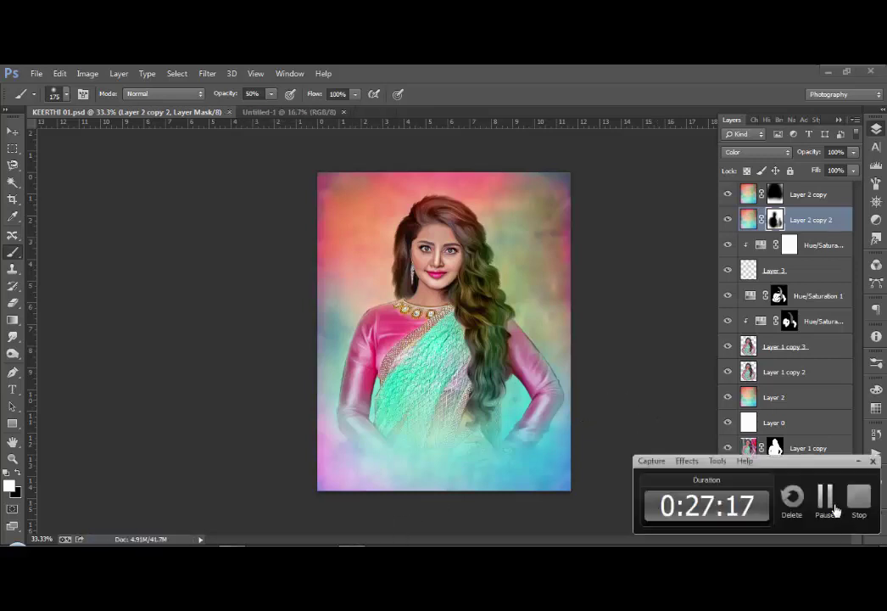
left_click(820, 196)
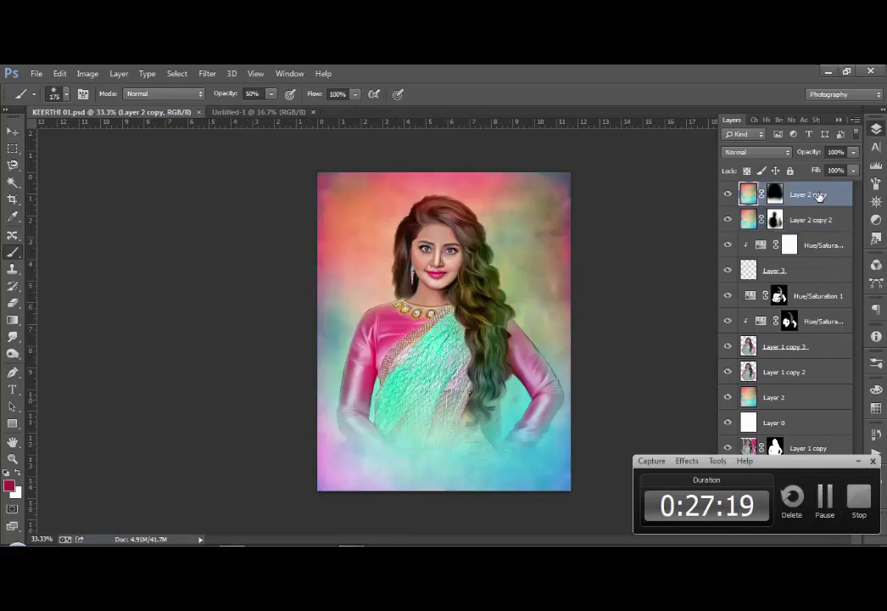
key("ctrl+shift+alt+e")
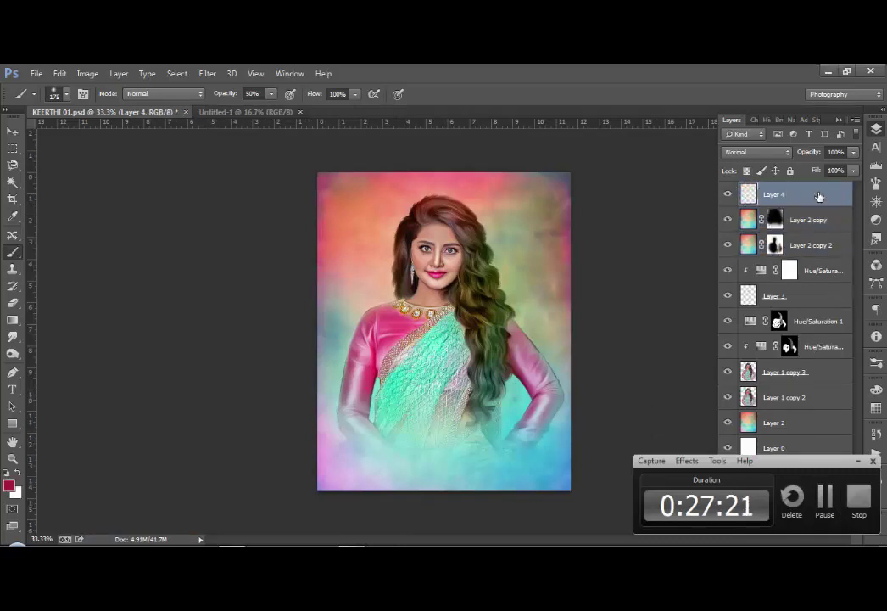
key("ctrl+s")
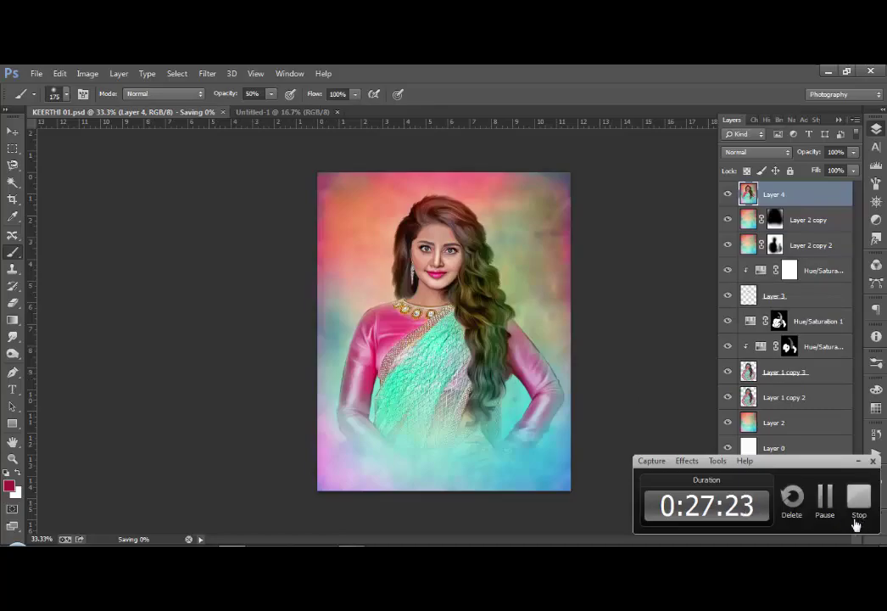